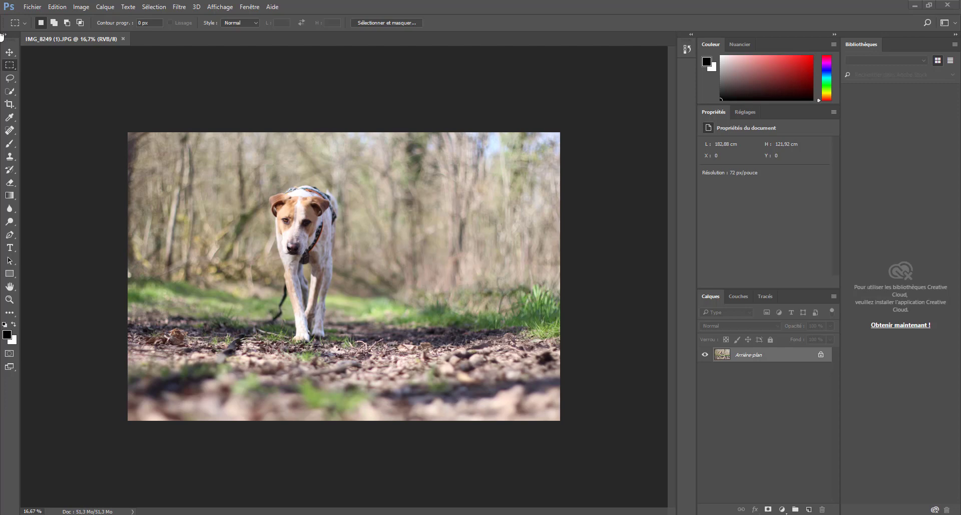
- Select the whole dog photo with the Rectangular Marquee tool and cut it from the background layer, leaving white
right_click(11, 67)
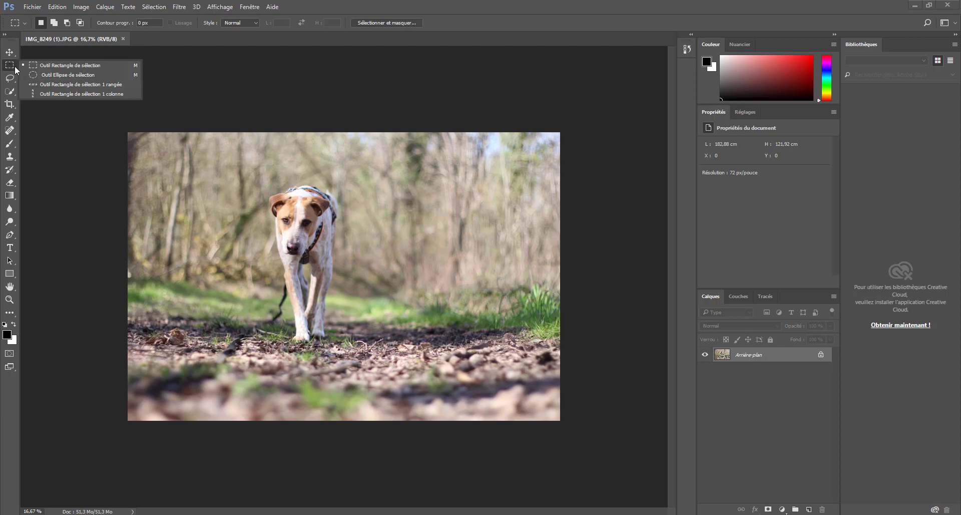
click(41, 66)
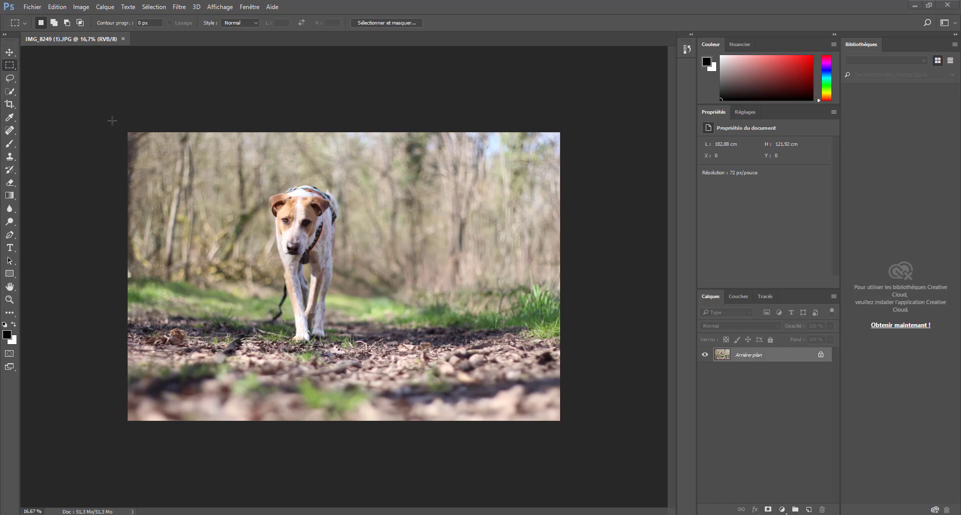
drag(112, 121, 574, 432)
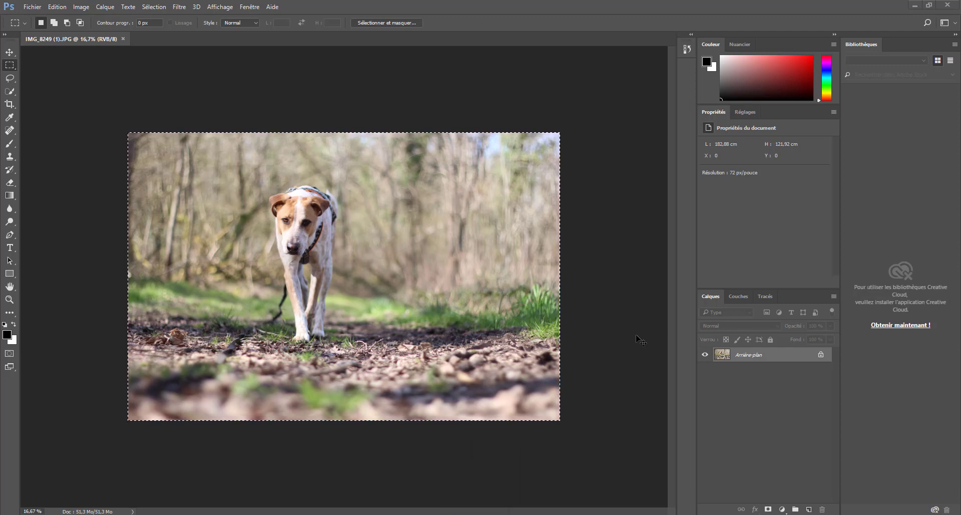
key(ctrl+BackSpace)
key(ctrl+d)
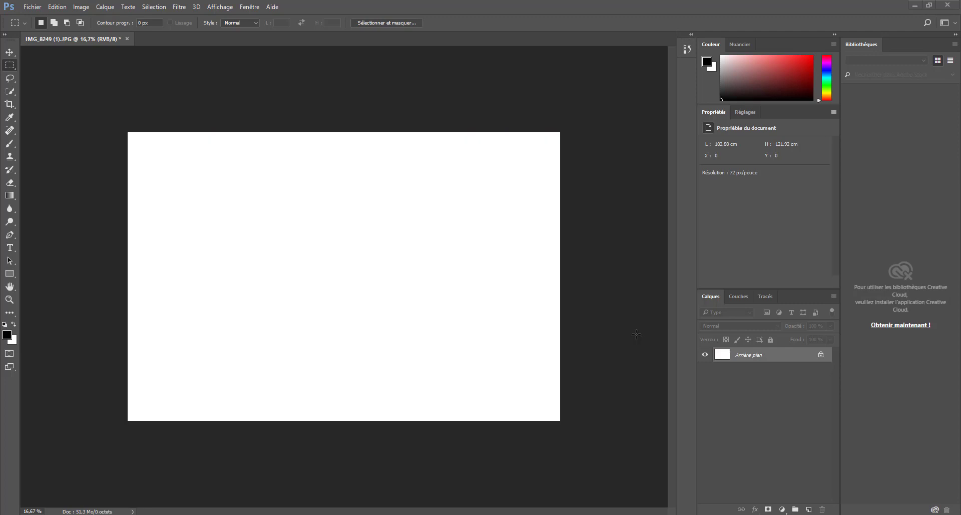
- Paste the cut dog photo as a new layer above the white background
key(ctrl+shift+alt+n)
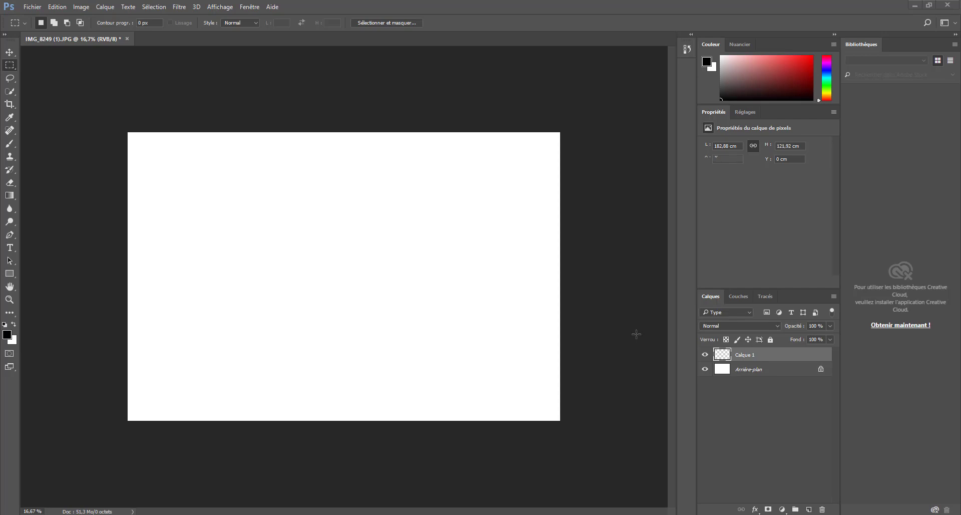
key(ctrl+z)
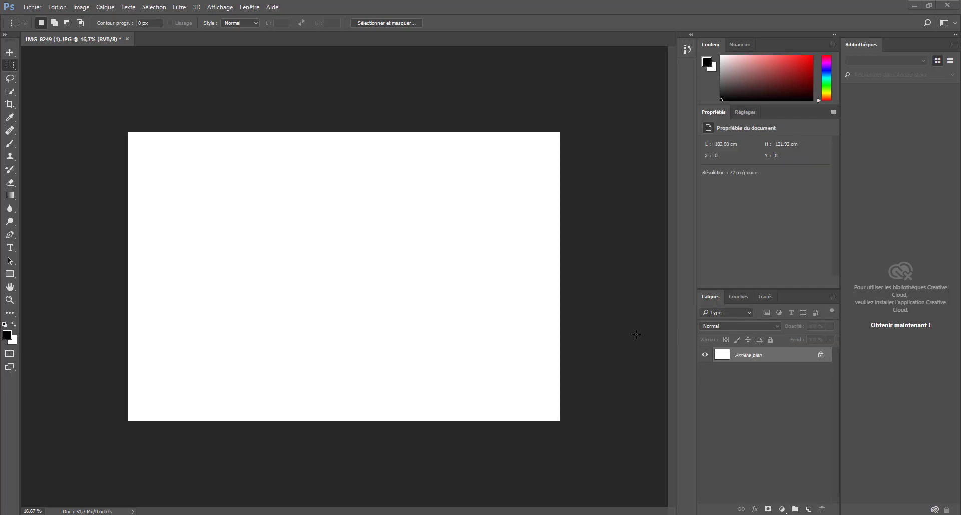
key(ctrl+v)
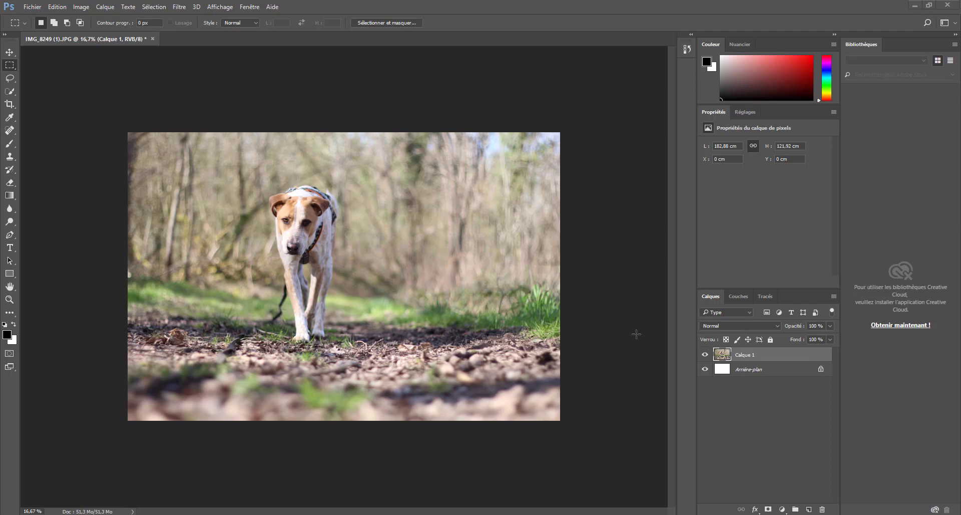
- Enlarge the pasted photo to about 123% with Free Transform, shifted slightly left, and duplicate the layer
key(ctrl+t)
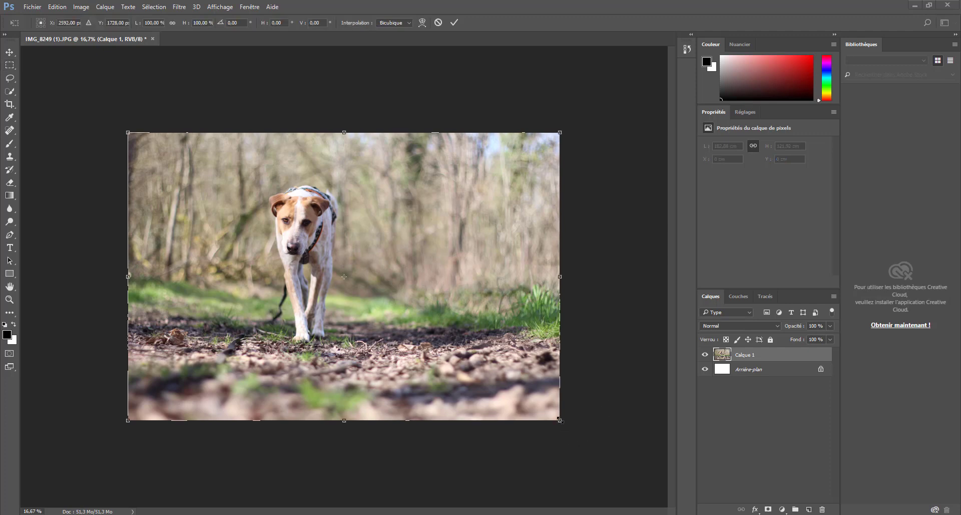
drag(559, 420, 676, 461)
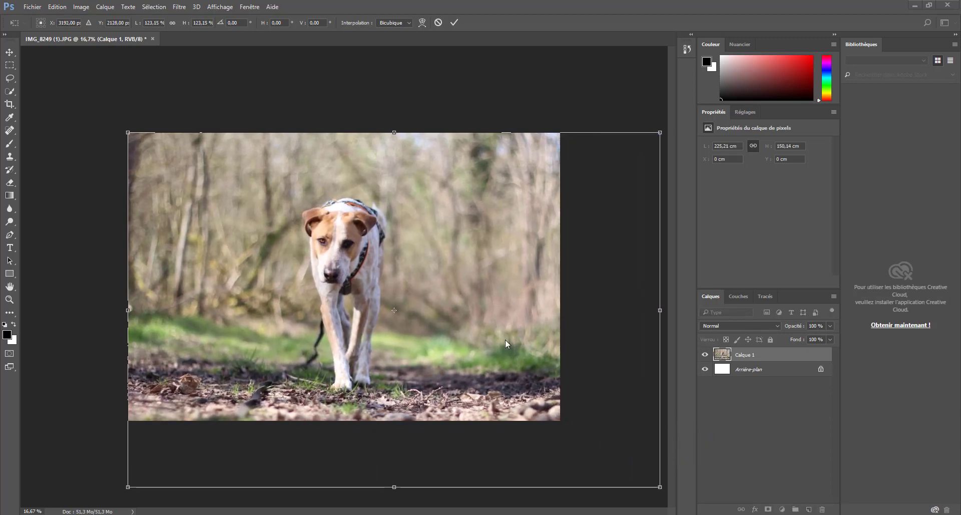
drag(380, 261, 375, 261)
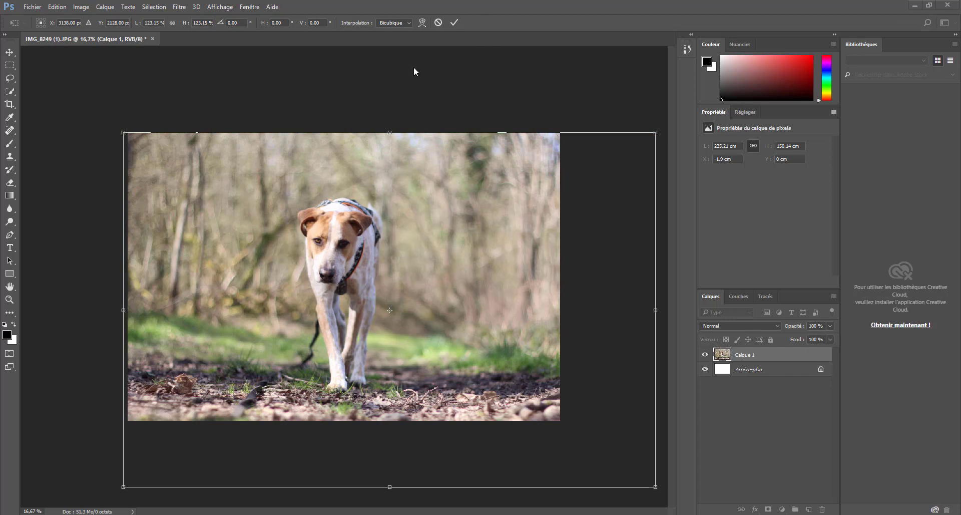
click(454, 24)
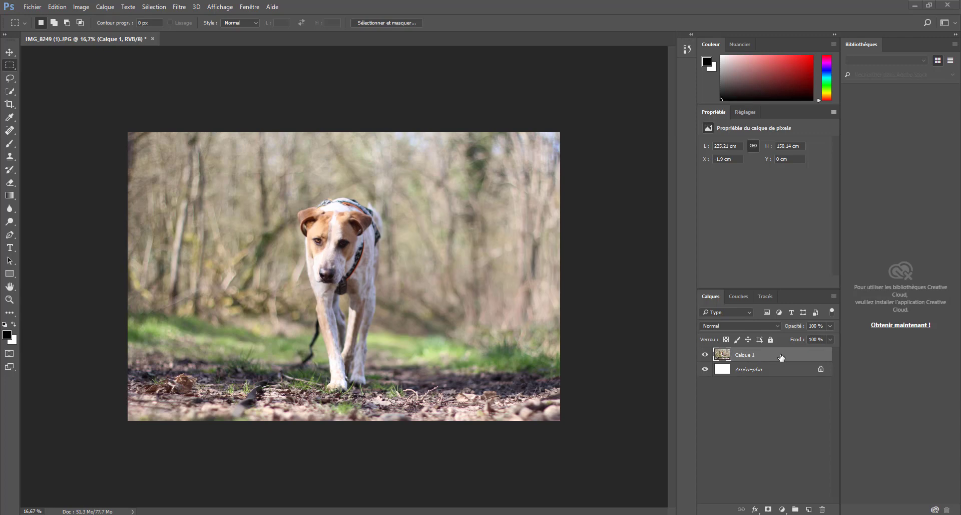
key(ctrl+j)
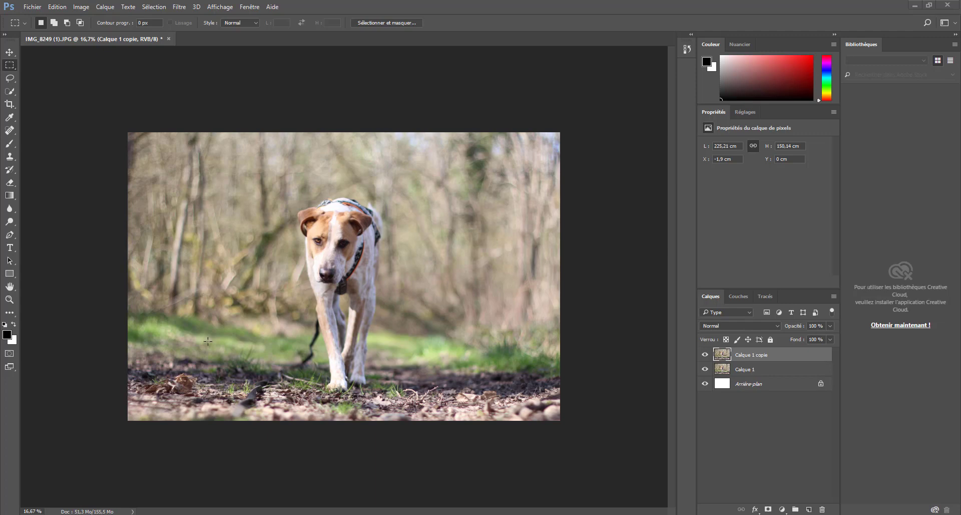
- Set up the Clone Stamp tool with a soft round brush of about 76 px for retouching the leash
click(10, 300)
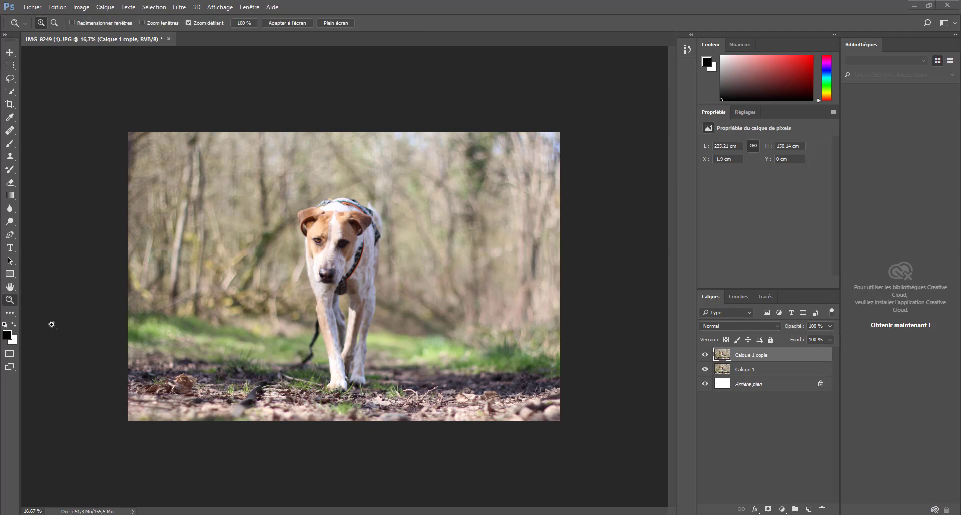
click(301, 328)
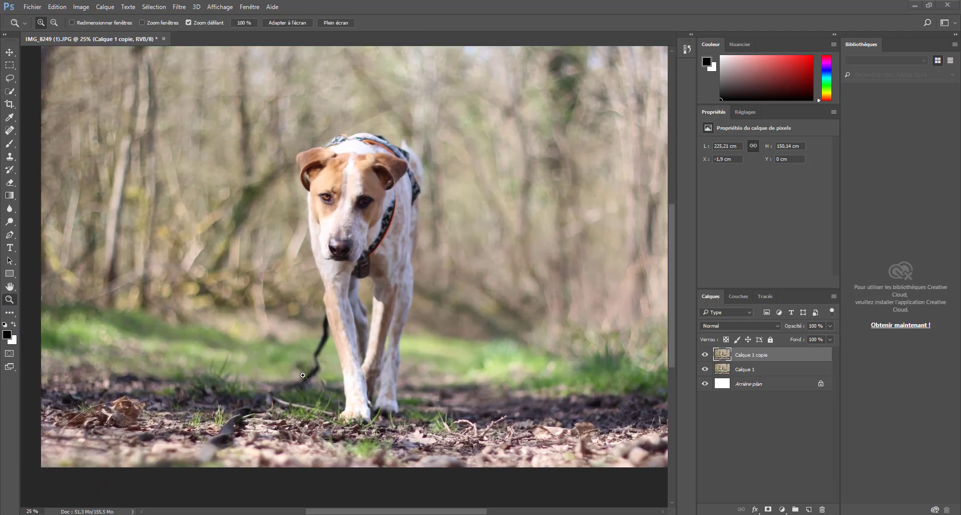
click(300, 336)
click(299, 346)
click(297, 361)
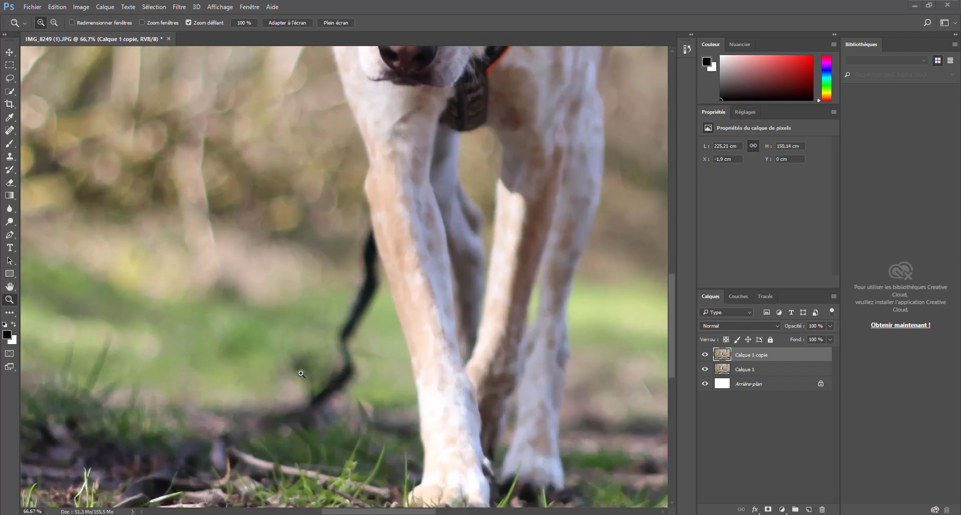
click(9, 157)
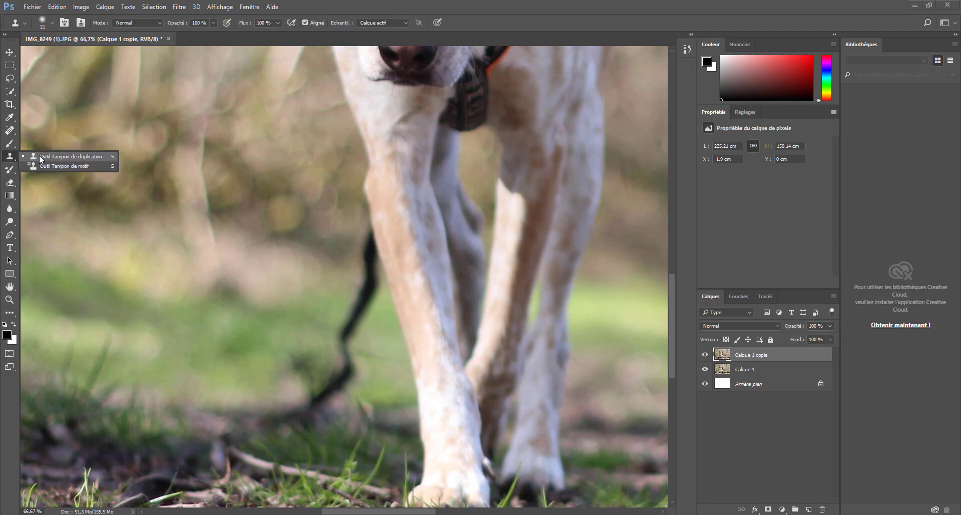
click(41, 157)
click(52, 22)
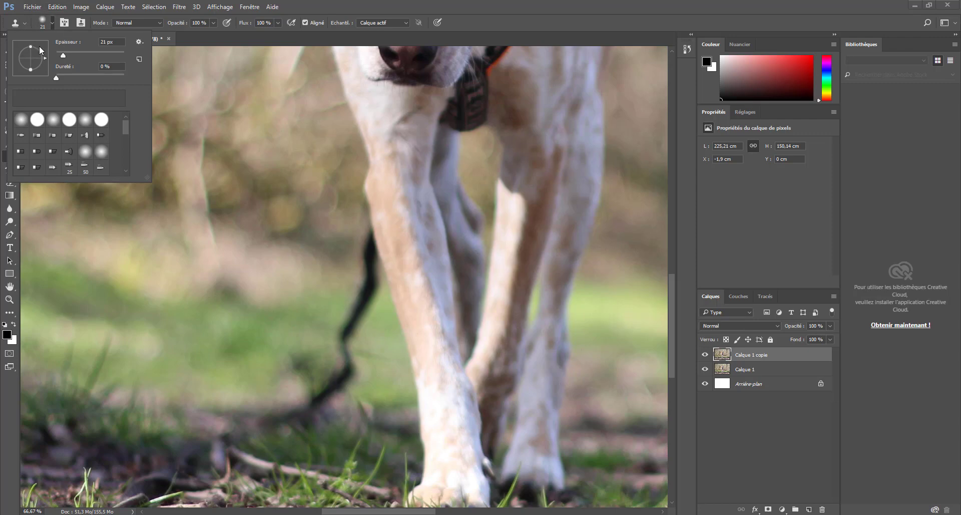
click(95, 53)
click(54, 122)
click(81, 53)
click(274, 162)
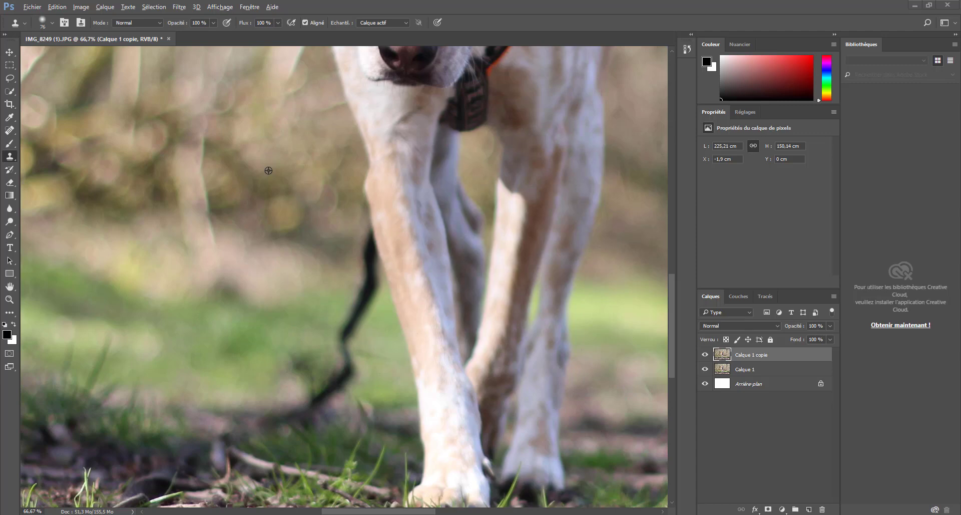
- Clone the blurred background over the upper part of the leash beside the dog's front leg
alt+click(269, 170)
mouse_move(358, 225)
mouse_down()
mouse_move(369, 258)
mouse_move(365, 249)
mouse_up()
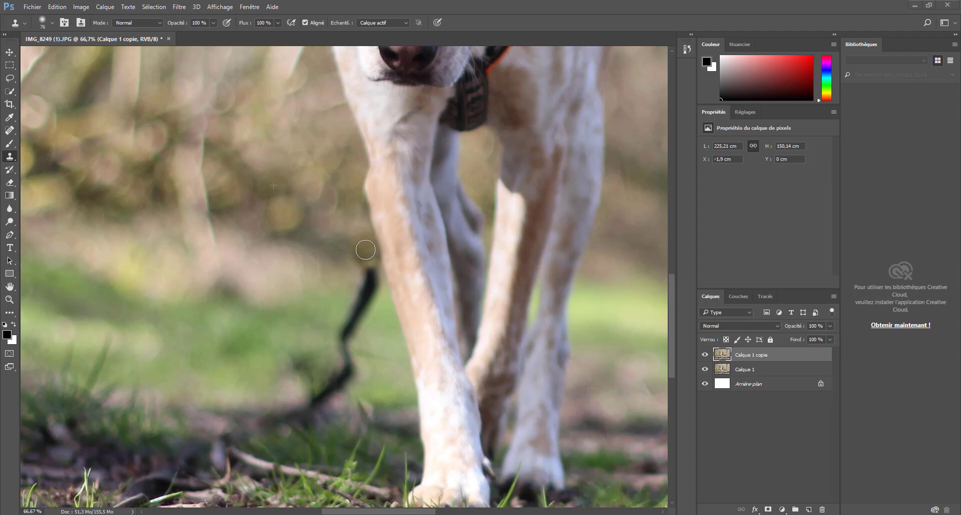
drag(365, 250, 360, 252)
alt+click(328, 259)
mouse_move(374, 263)
mouse_down()
mouse_move(362, 286)
mouse_move(376, 282)
mouse_move(361, 315)
mouse_up()
key(ctrl+alt+z)
key(ctrl+alt+z)
key(ctrl+alt+z)
key(ctrl+alt+z)
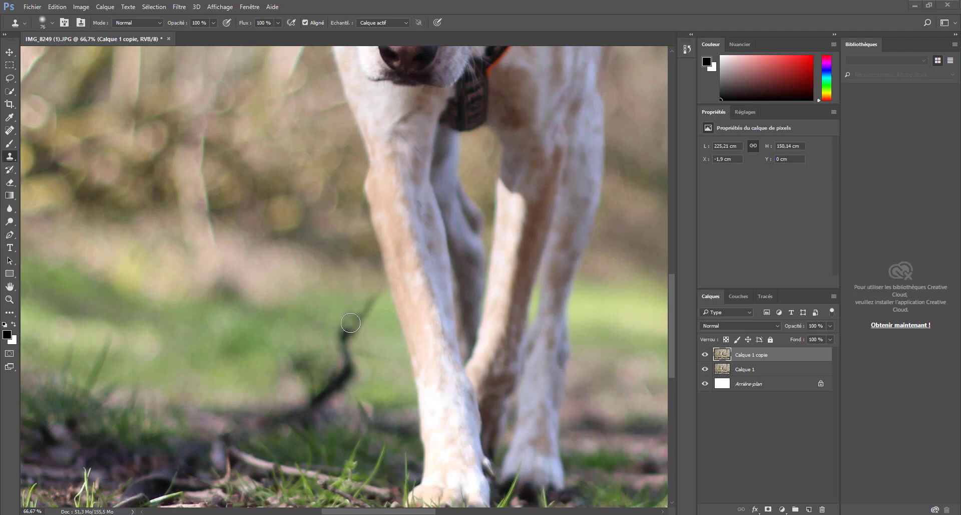
- Clone green grass over the middle part of the leash and undo the stray stamp on the dog's leg
alt+click(321, 306)
mouse_move(376, 300)
mouse_down()
mouse_move(348, 315)
mouse_move(359, 324)
mouse_move(337, 348)
mouse_move(328, 336)
mouse_move(350, 345)
mouse_up()
alt+click(329, 284)
click(366, 354)
alt+click(323, 309)
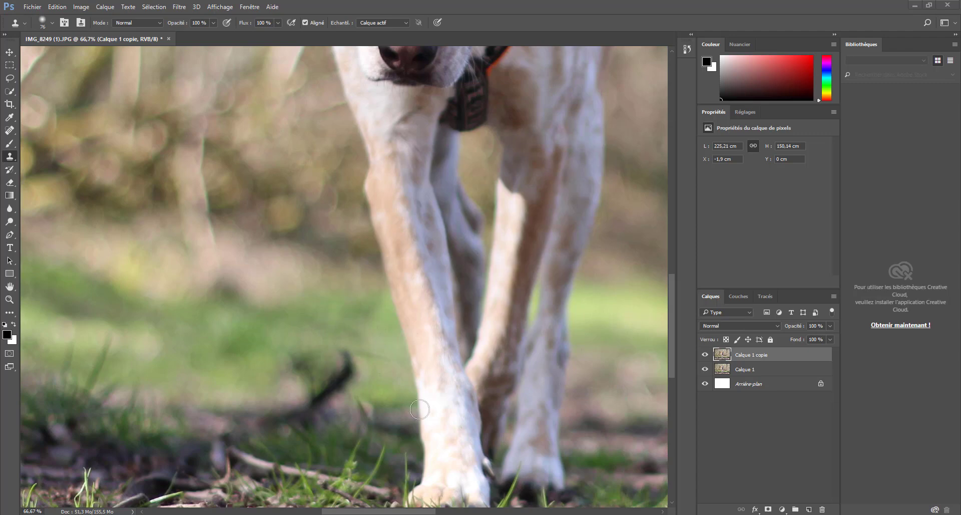
click(409, 309)
key(ctrl+z)
click(9, 66)
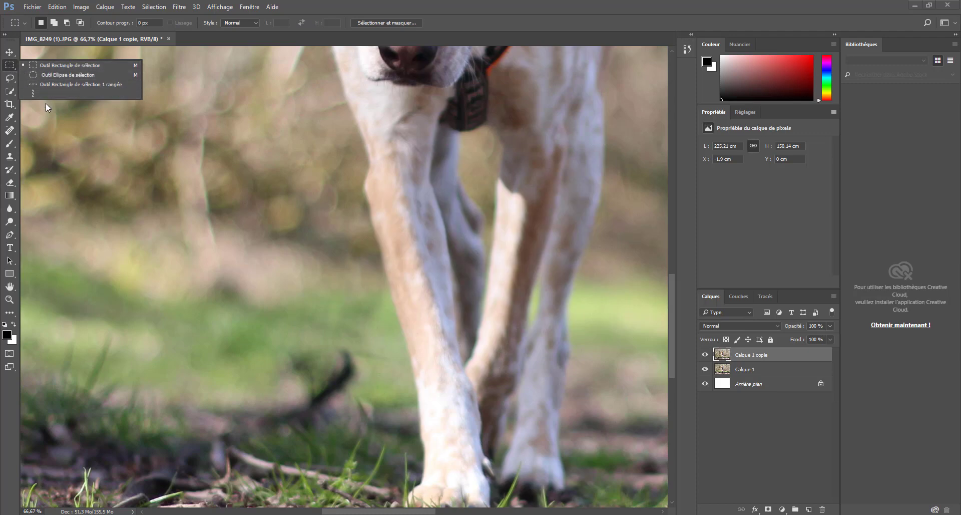
click(38, 74)
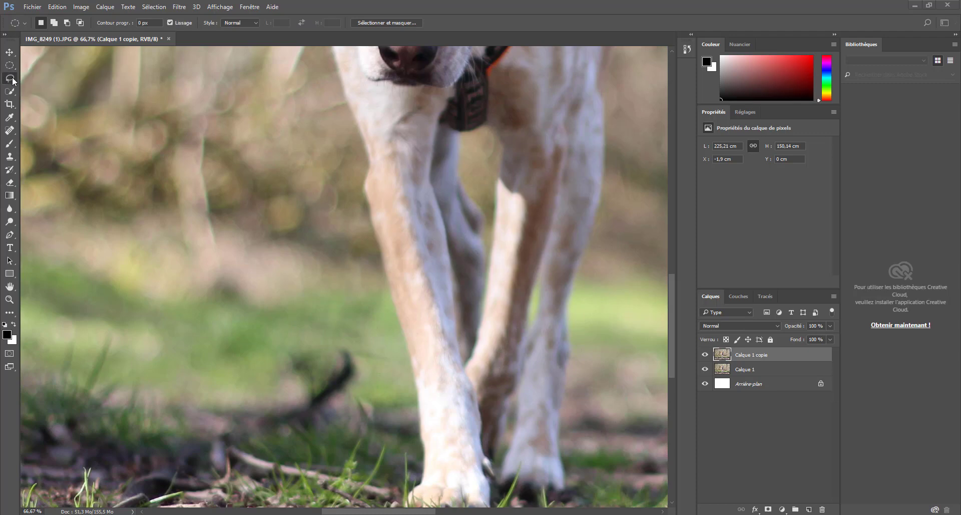
click(13, 80)
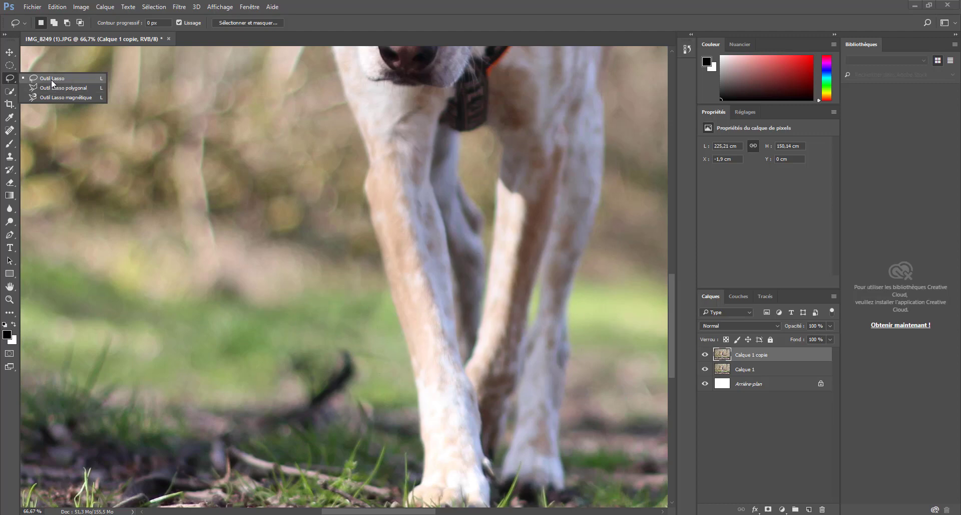
click(53, 79)
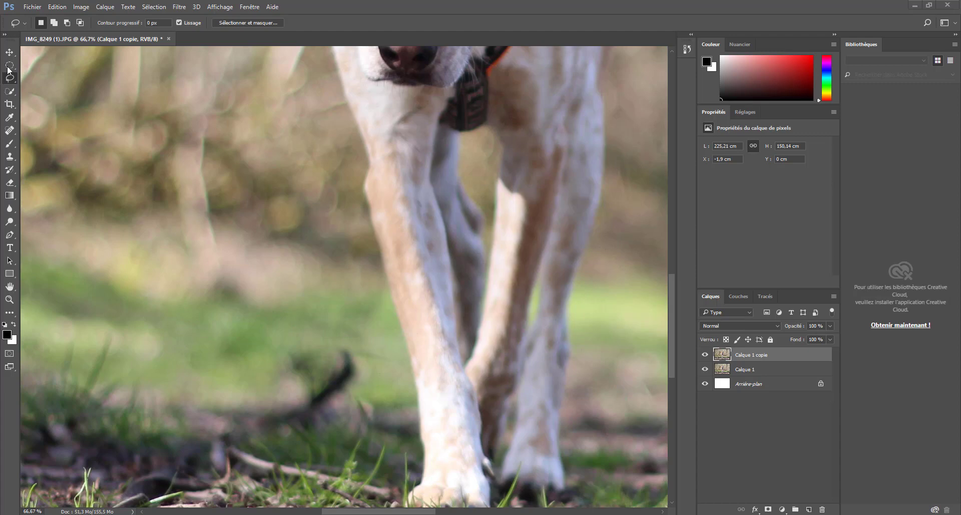
drag(9, 65, 37, 65)
drag(31, 208, 300, 248)
click(200, 197)
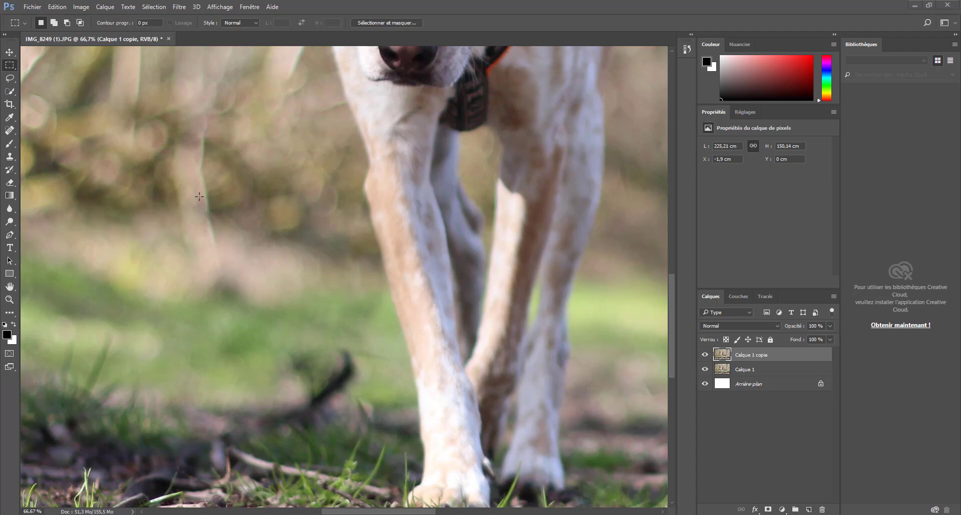
- Outline the remaining dark piece of leash in the grass with the Lasso tool, fill the selection and deselect it
drag(9, 78, 41, 79)
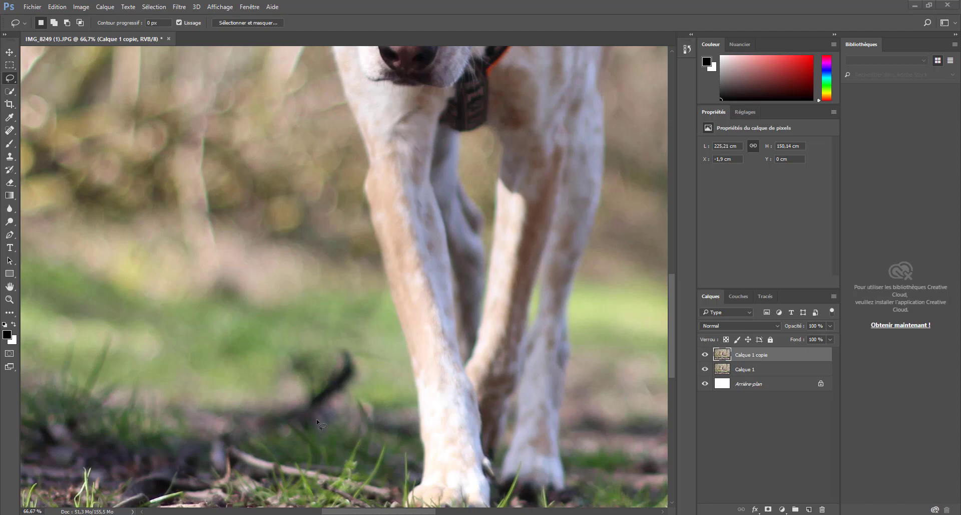
mouse_move(314, 426)
mouse_down()
mouse_move(365, 380)
mouse_move(348, 344)
mouse_move(301, 354)
mouse_move(290, 407)
mouse_move(269, 426)
mouse_move(323, 429)
mouse_up()
right_click(315, 385)
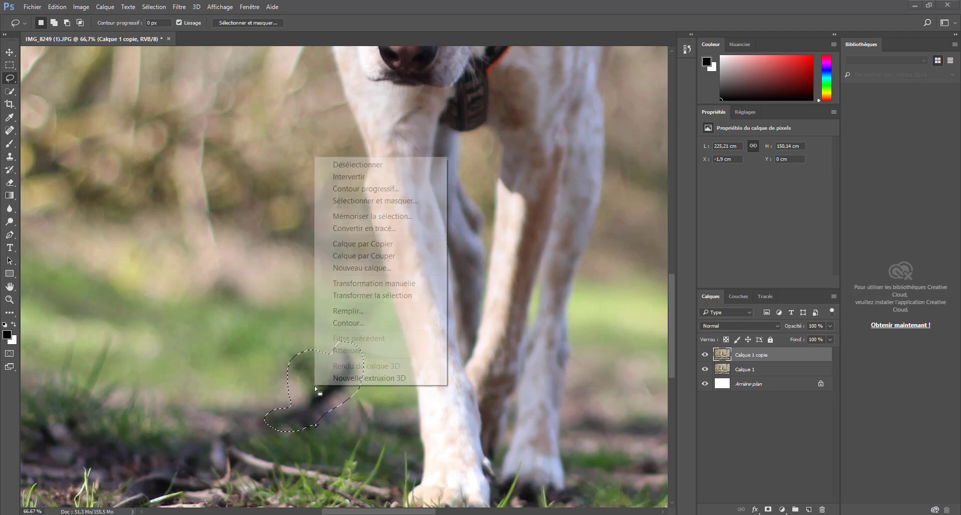
click(383, 309)
key(Return)
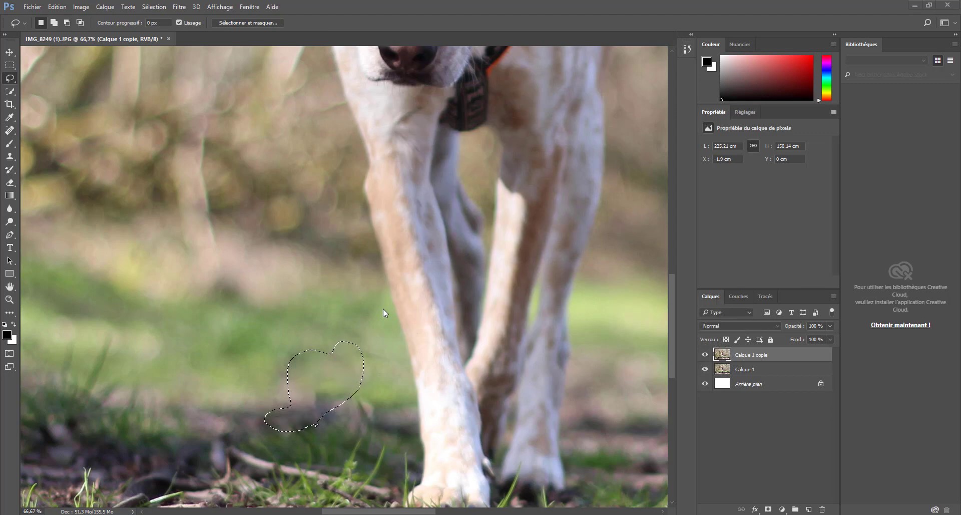
click(362, 398)
- Lasso the leftover patch in the grass just above the repaired area, fill it and clear the selection
mouse_move(333, 342)
mouse_down()
mouse_move(284, 351)
mouse_move(264, 390)
mouse_move(282, 394)
mouse_move(311, 367)
mouse_move(347, 367)
mouse_move(357, 349)
mouse_up()
right_click(282, 361)
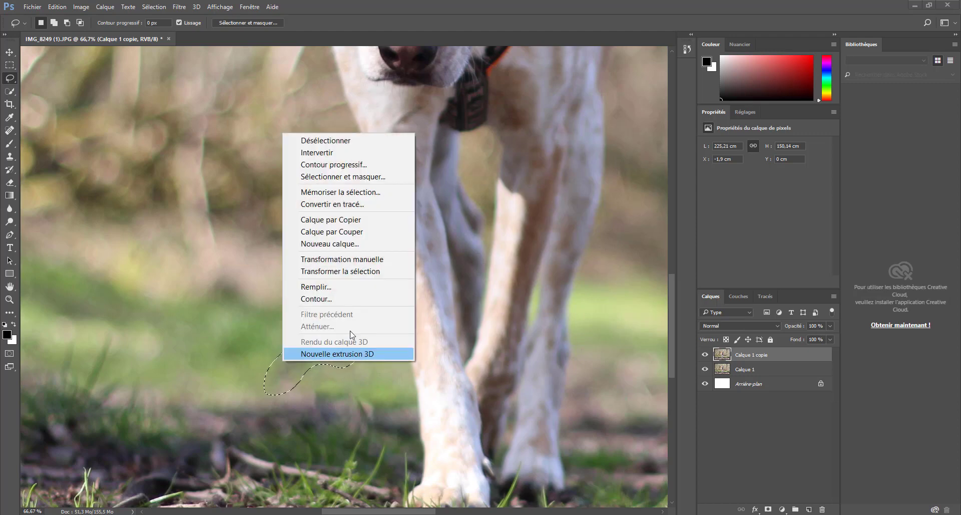
click(341, 288)
key(Return)
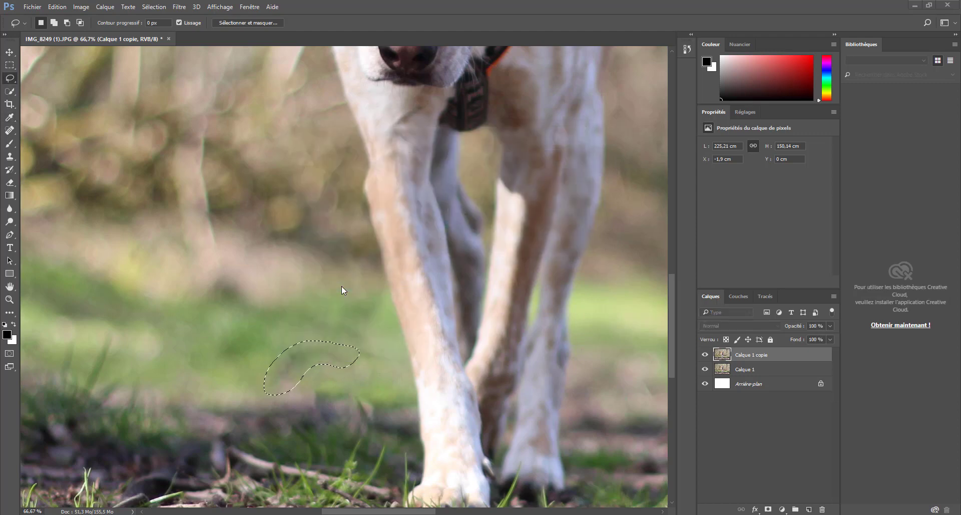
key(ctrl+d)
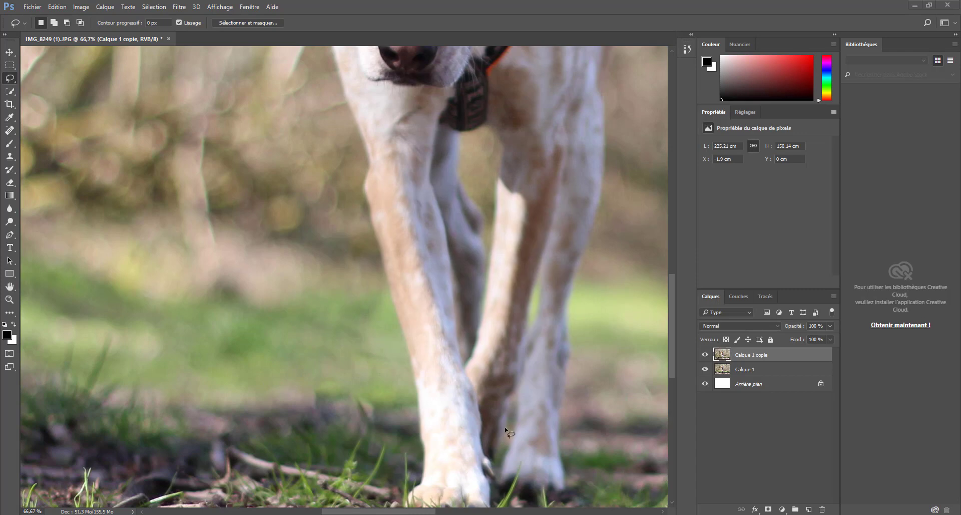
- Lasso the blurred leash lying on the ground in the photo's lower-left area and fill the selection
drag(672, 300, 670, 335)
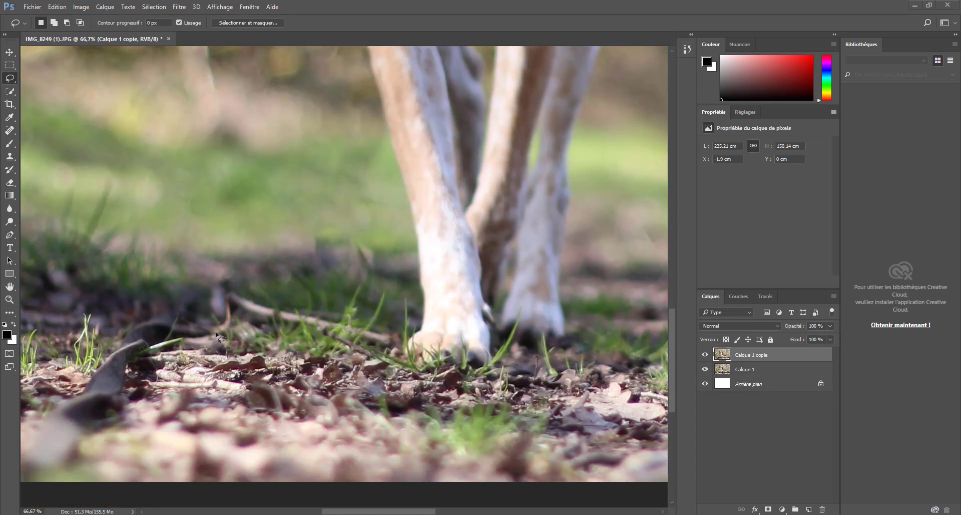
mouse_move(208, 288)
mouse_down()
mouse_move(202, 346)
mouse_move(173, 357)
mouse_move(82, 476)
mouse_move(53, 494)
mouse_move(22, 450)
mouse_move(41, 405)
mouse_move(120, 326)
mouse_move(207, 288)
mouse_up()
right_click(152, 344)
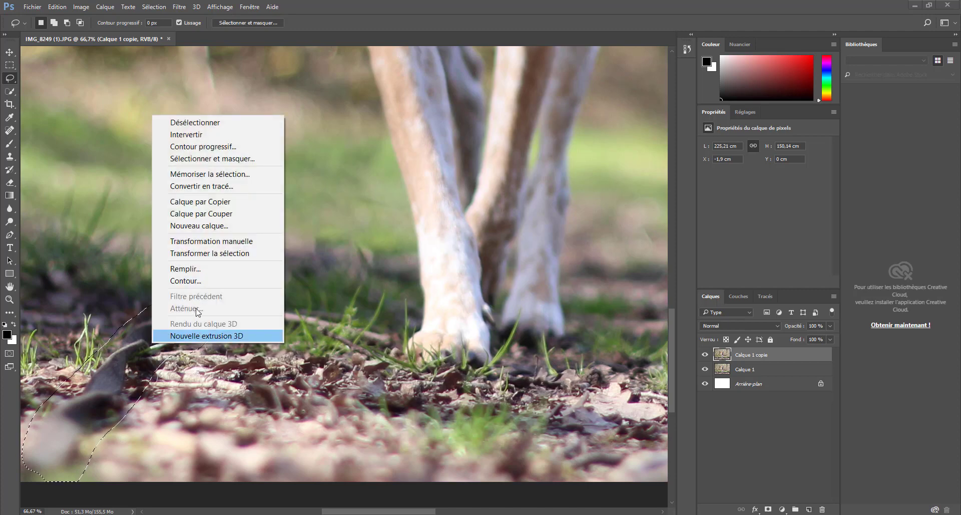
click(207, 266)
key(Return)
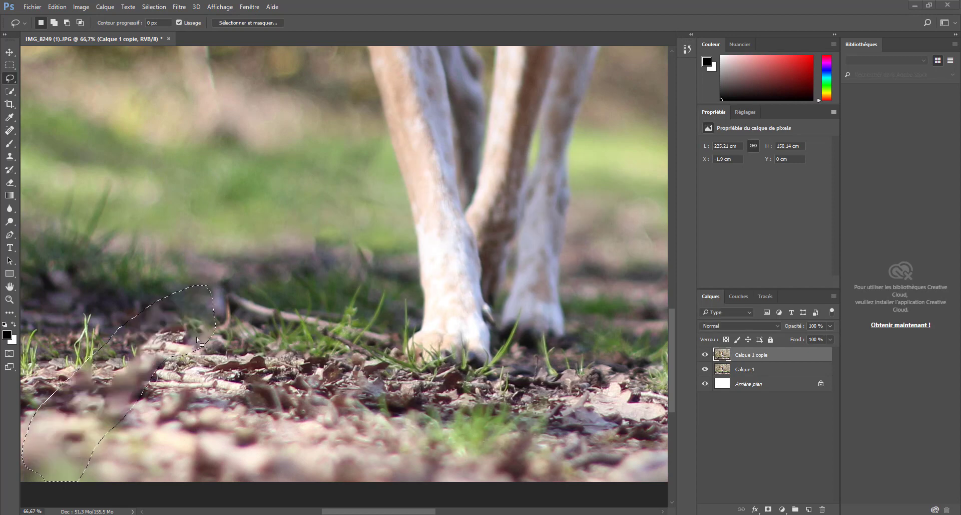
- Clear the current selection, lasso the blurred patch in the leaf litter near the photo's lower left, fill it and deselect
key(ctrl+d)
drag(174, 355, 119, 365)
mouse_move(104, 409)
mouse_down()
mouse_move(120, 425)
mouse_move(160, 386)
mouse_up()
right_click(138, 383)
click(204, 312)
key(Return)
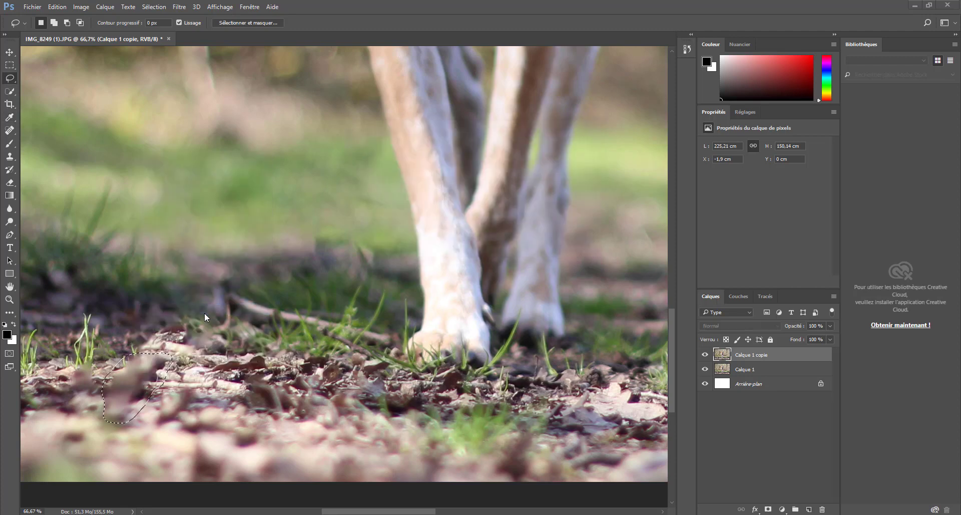
key(ctrl+d)
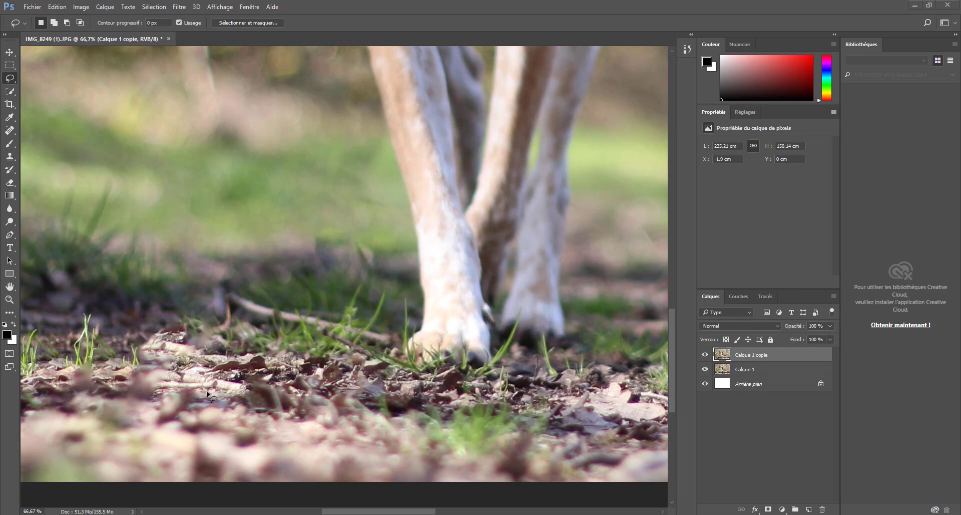
- Lasso the small remaining smudge on the ground below the grass tufts, fill it and deselect
mouse_move(101, 364)
mouse_down()
mouse_move(71, 366)
mouse_move(66, 392)
mouse_move(90, 393)
mouse_up()
right_click(81, 385)
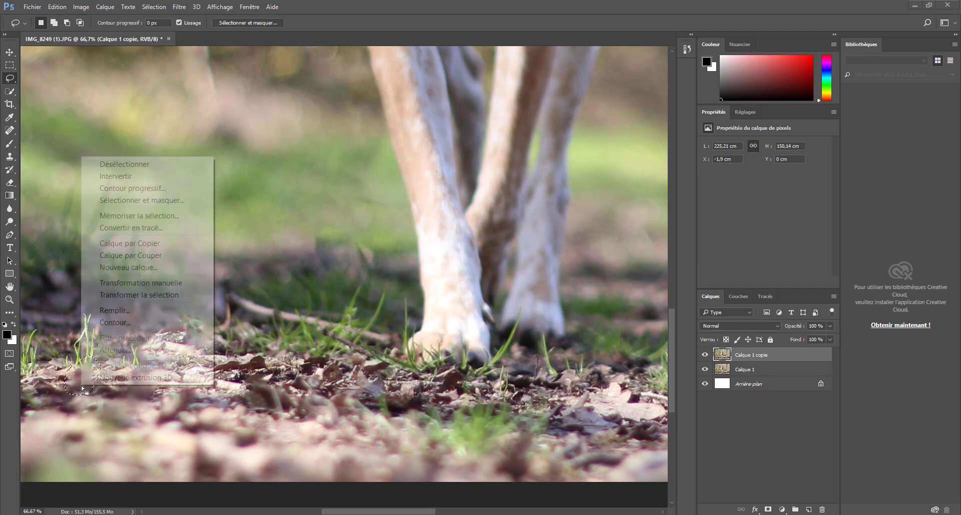
click(130, 310)
key(Return)
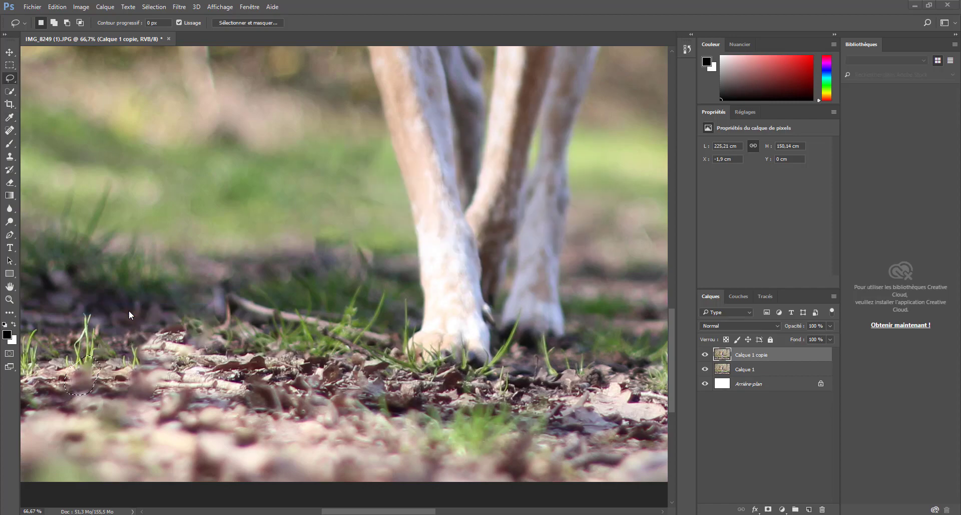
key(ctrl+d)
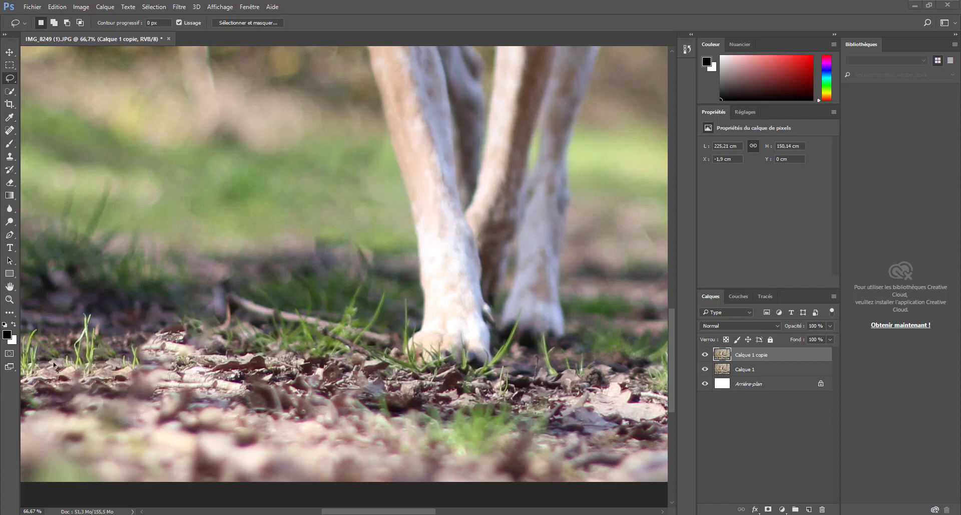
- Fit the whole photo in view and toggle the Calque 1 copie layer's visibility to compare the leash removal with the original
click(6, 300)
click(289, 24)
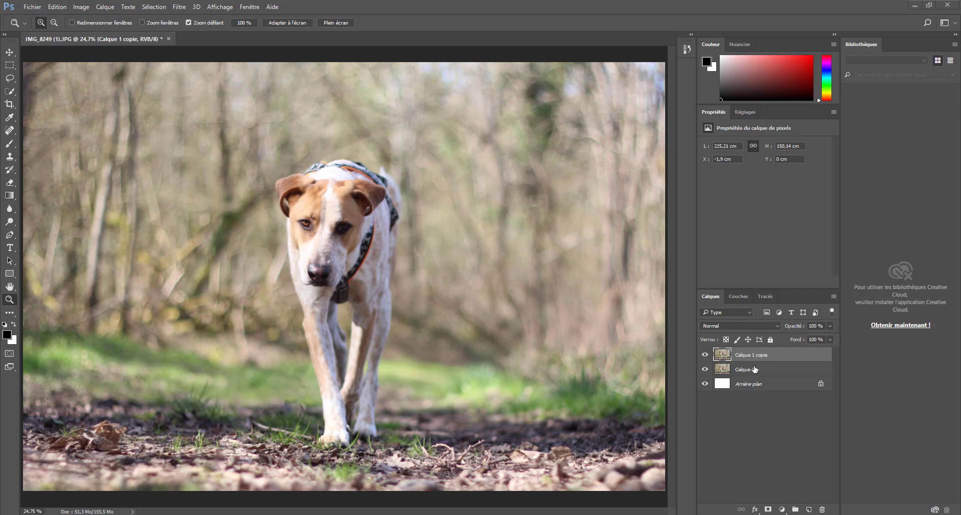
click(705, 355)
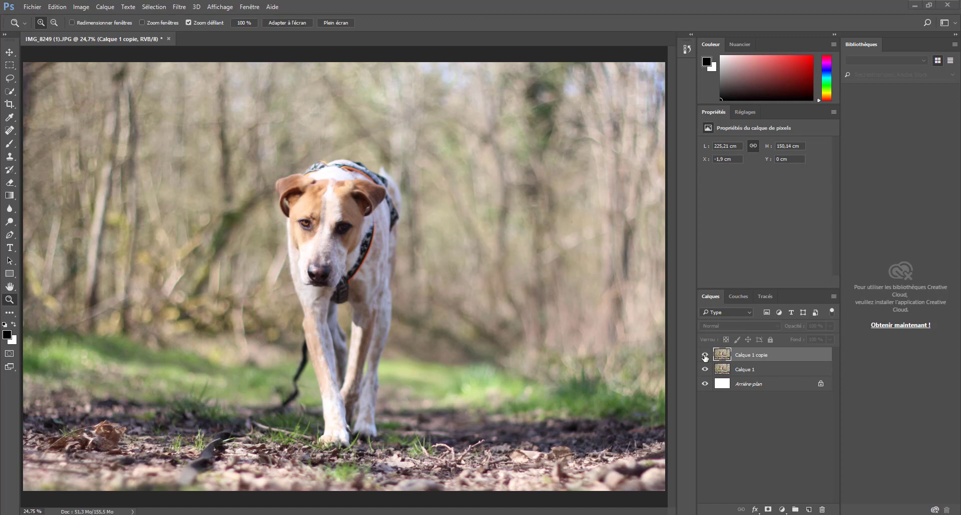
click(705, 356)
click(704, 356)
click(704, 356)
click(704, 357)
click(704, 357)
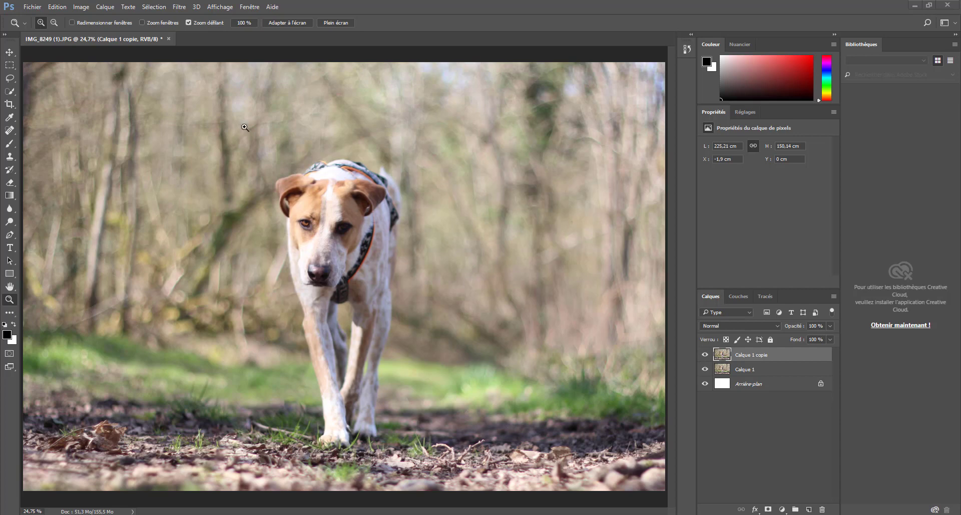
- Try to lighten the dog's darker eye with the Dodge tool on midtones at 50% exposure
click(319, 236)
click(319, 236)
click(319, 235)
click(320, 235)
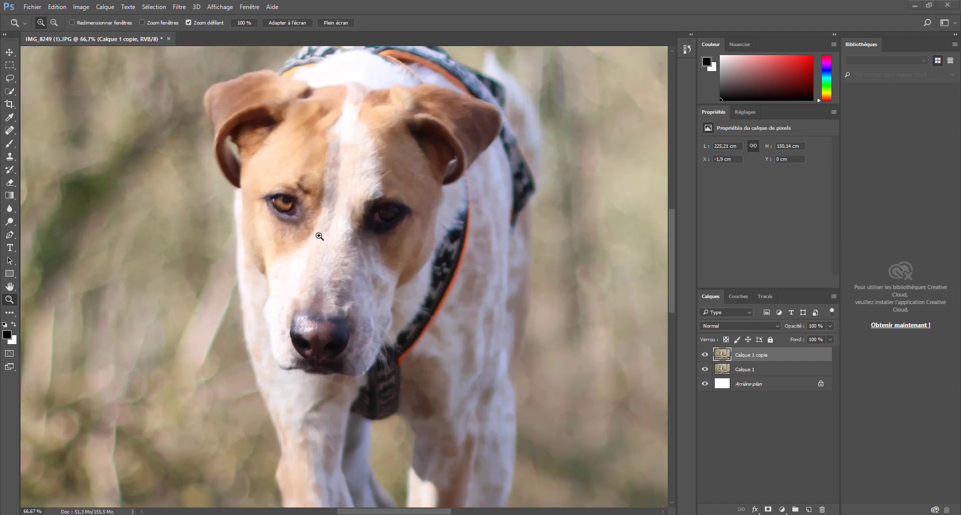
click(319, 235)
click(319, 236)
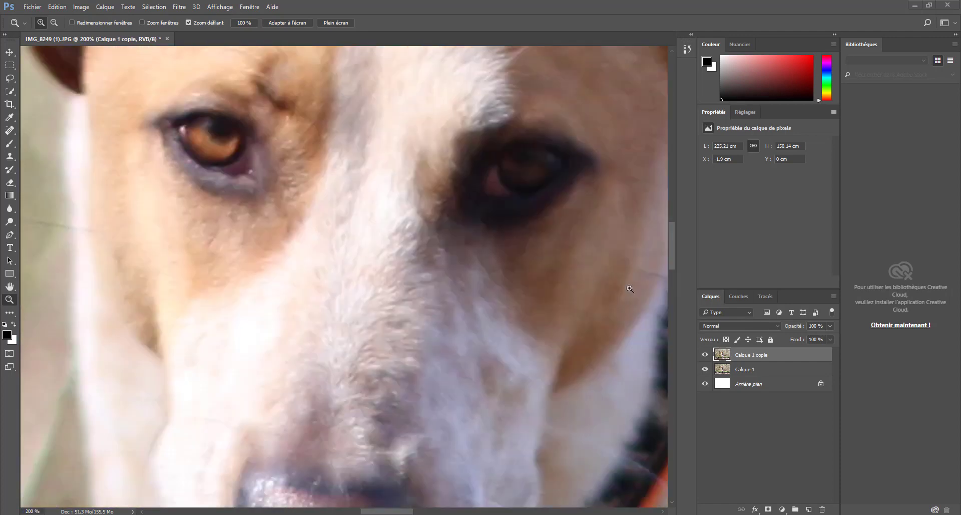
drag(675, 249, 675, 245)
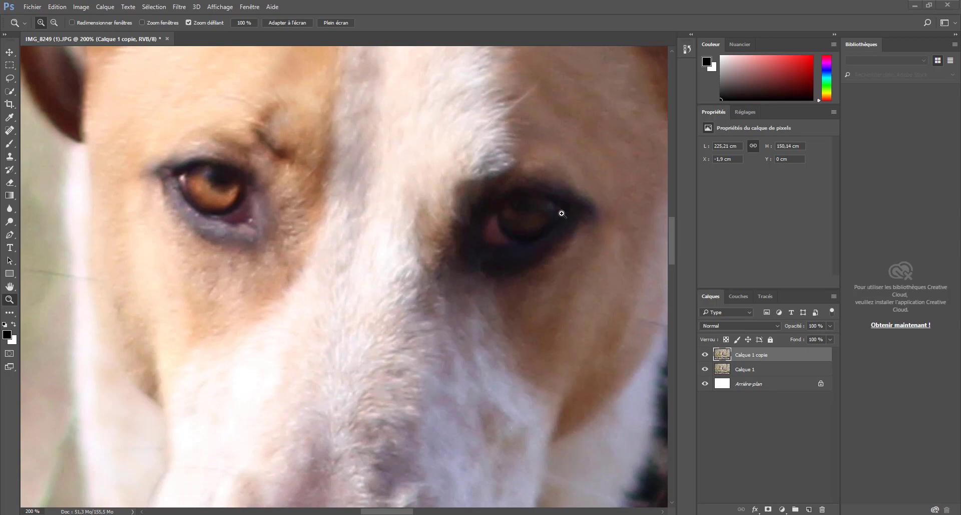
click(11, 221)
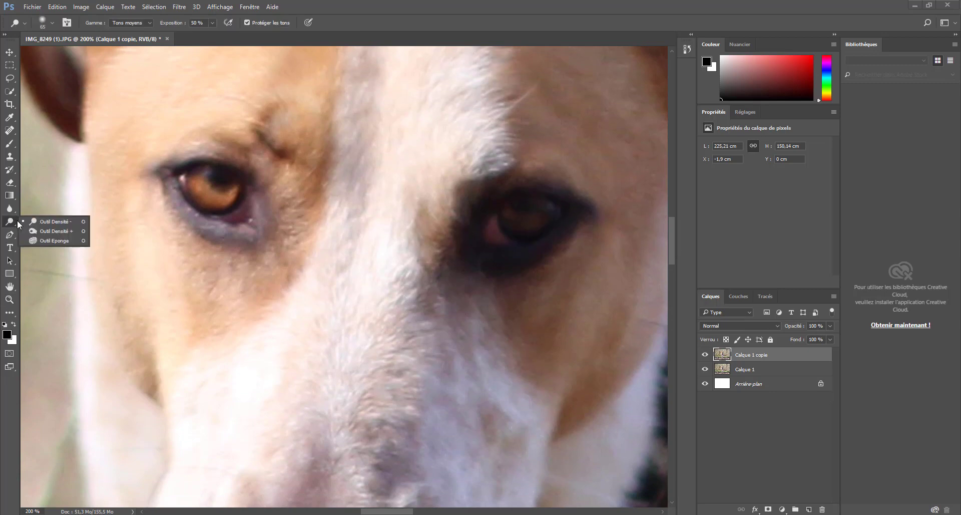
click(32, 221)
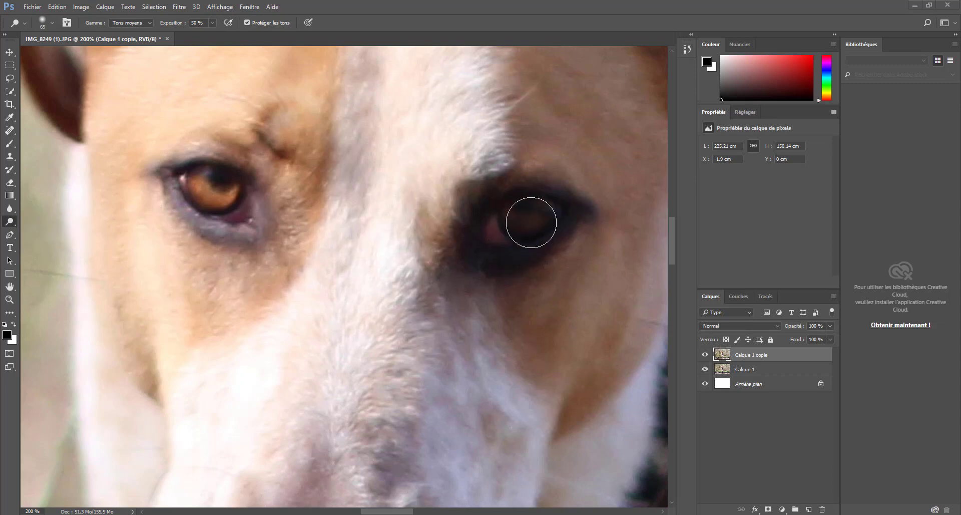
mouse_move(531, 222)
mouse_down()
mouse_move(509, 226)
mouse_move(554, 208)
mouse_move(539, 221)
mouse_move(511, 219)
mouse_move(524, 235)
mouse_move(556, 213)
mouse_move(549, 223)
mouse_move(500, 226)
mouse_move(516, 234)
mouse_move(554, 206)
mouse_move(523, 240)
mouse_move(503, 220)
mouse_move(536, 229)
mouse_move(548, 193)
mouse_move(548, 233)
mouse_move(498, 200)
mouse_move(525, 239)
mouse_move(549, 197)
mouse_move(550, 221)
mouse_move(508, 234)
mouse_move(502, 217)
mouse_move(524, 245)
mouse_move(556, 202)
mouse_move(540, 225)
mouse_move(492, 216)
mouse_move(525, 244)
mouse_move(546, 218)
mouse_move(548, 230)
mouse_move(491, 244)
mouse_move(509, 260)
mouse_move(493, 224)
mouse_move(549, 250)
mouse_move(561, 211)
mouse_move(489, 229)
mouse_move(520, 240)
mouse_move(547, 210)
mouse_move(522, 259)
mouse_move(504, 238)
mouse_move(551, 202)
mouse_up()
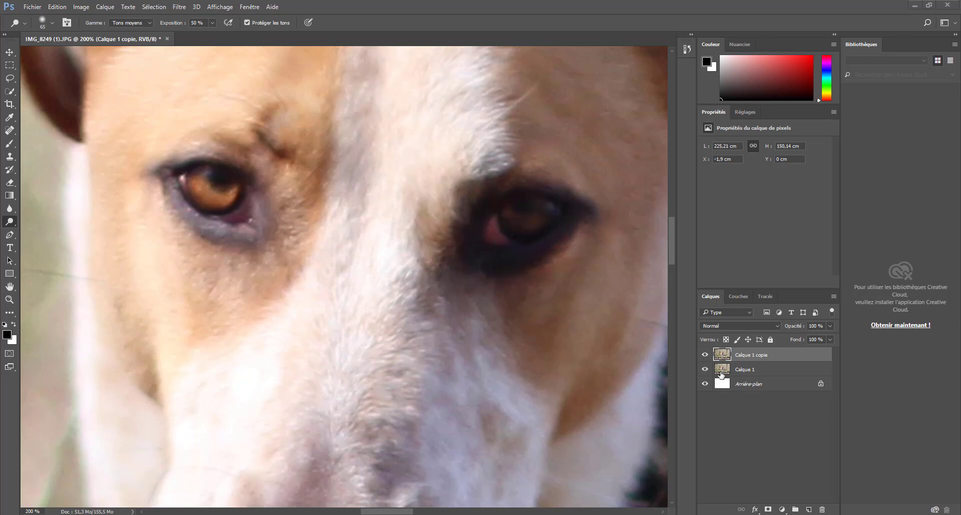
- Toggle the Calque 1 copie layer's visibility to compare the dodged eye, and undo the dodging
click(705, 354)
click(705, 354)
click(57, 6)
click(72, 44)
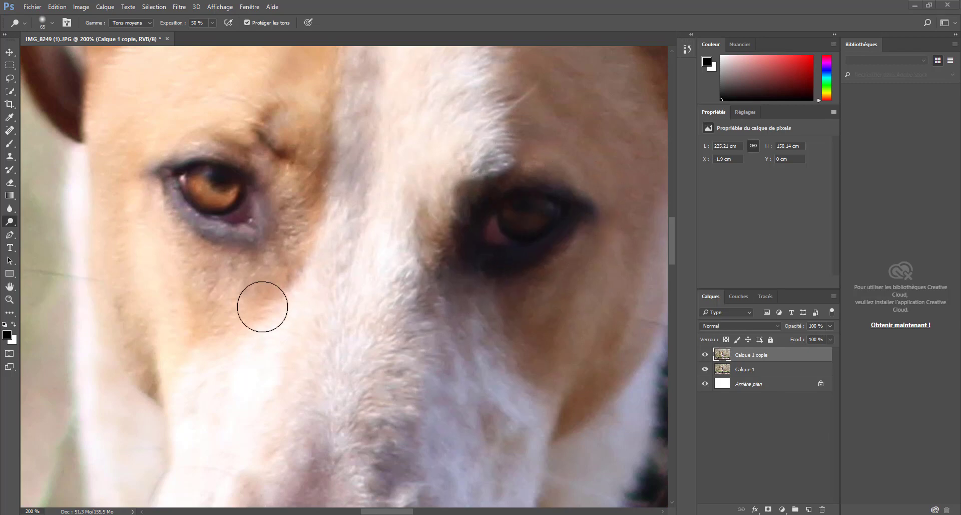
- Outline the dog's lighter amber eye with the Lasso tool and copy the selection to a new layer
click(10, 81)
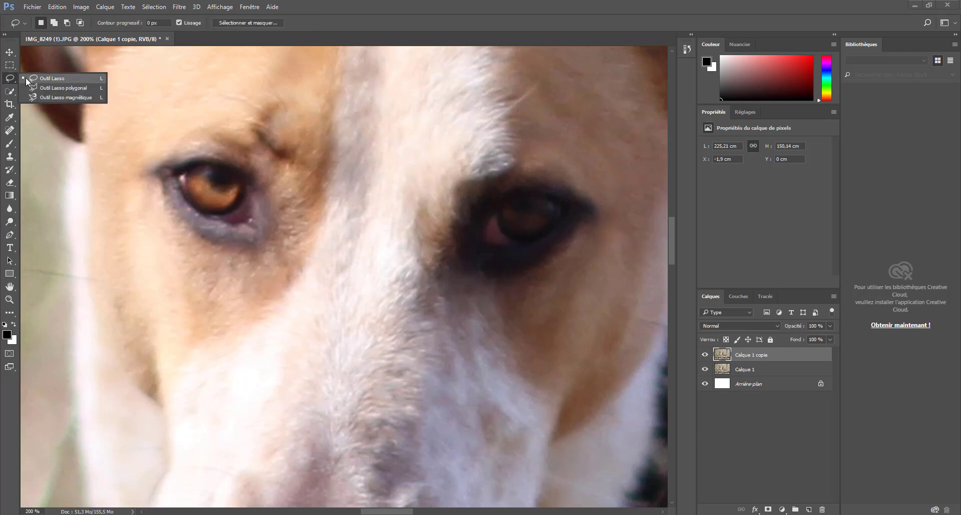
click(37, 77)
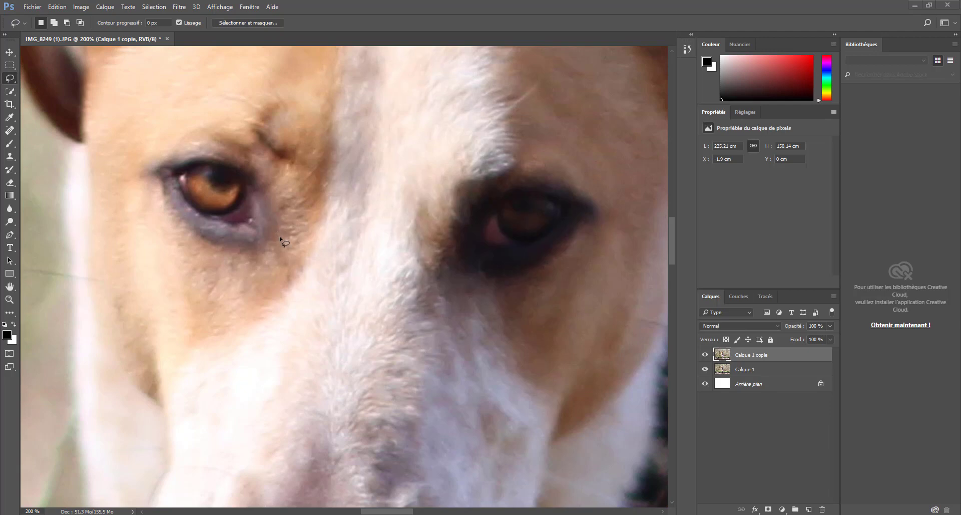
mouse_move(280, 239)
mouse_down()
mouse_move(269, 177)
mouse_move(235, 144)
mouse_move(191, 137)
mouse_move(138, 167)
mouse_move(185, 243)
mouse_move(241, 262)
mouse_move(279, 242)
mouse_up()
key(ctrl+j)
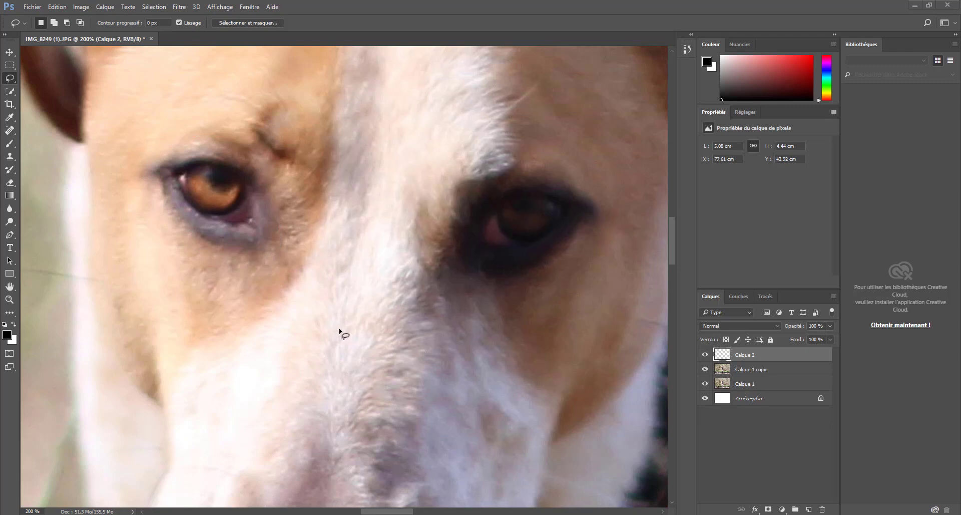
- Flip the copied eye horizontally with Free Transform, place it over the darker eye and stretch it to about 118% width and 106% height
key(ctrl+t)
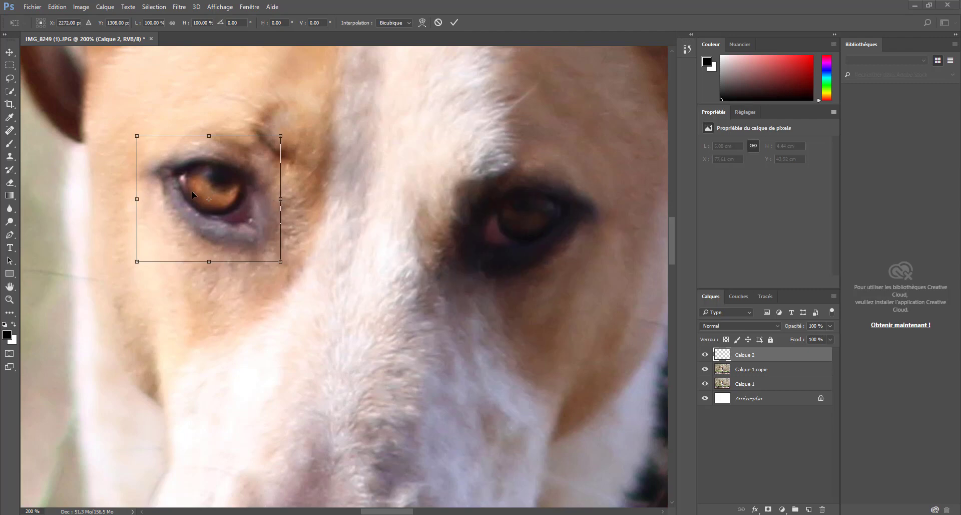
drag(139, 199, 453, 196)
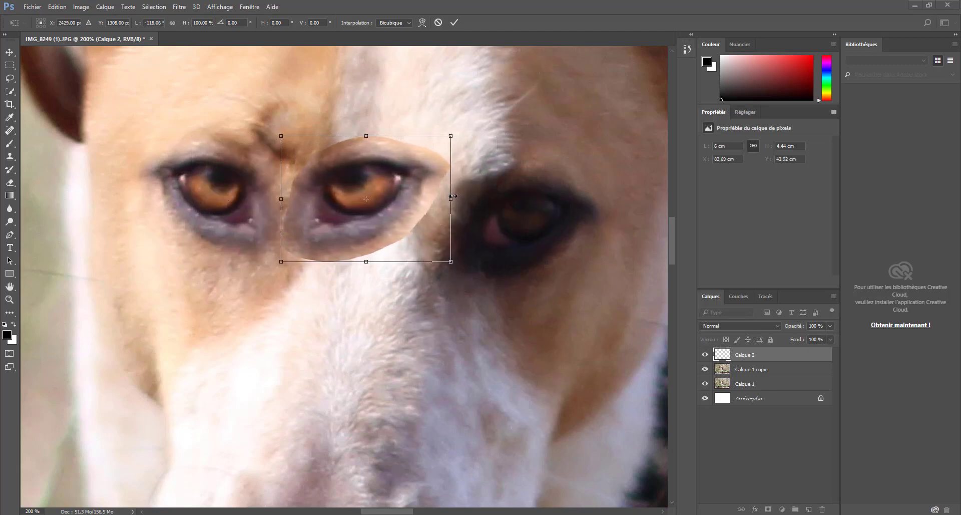
drag(352, 174, 521, 205)
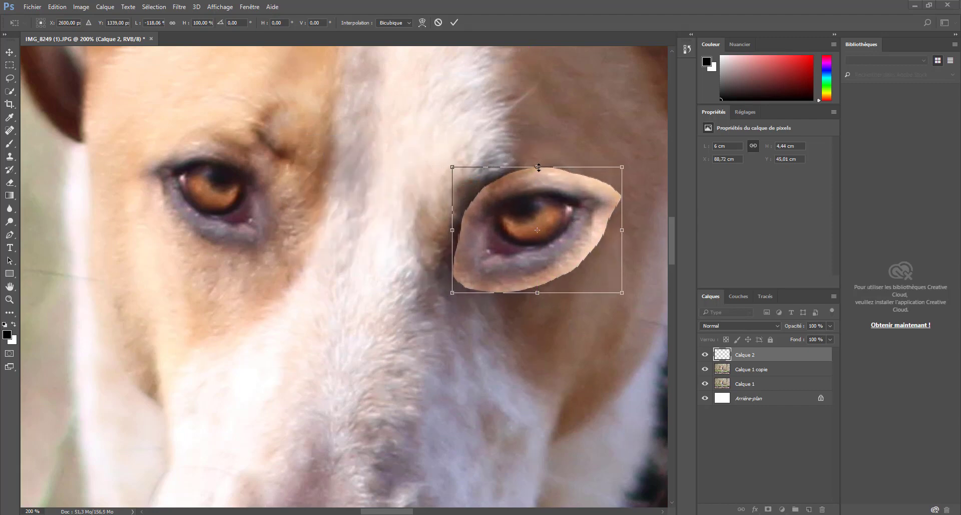
drag(538, 168, 538, 160)
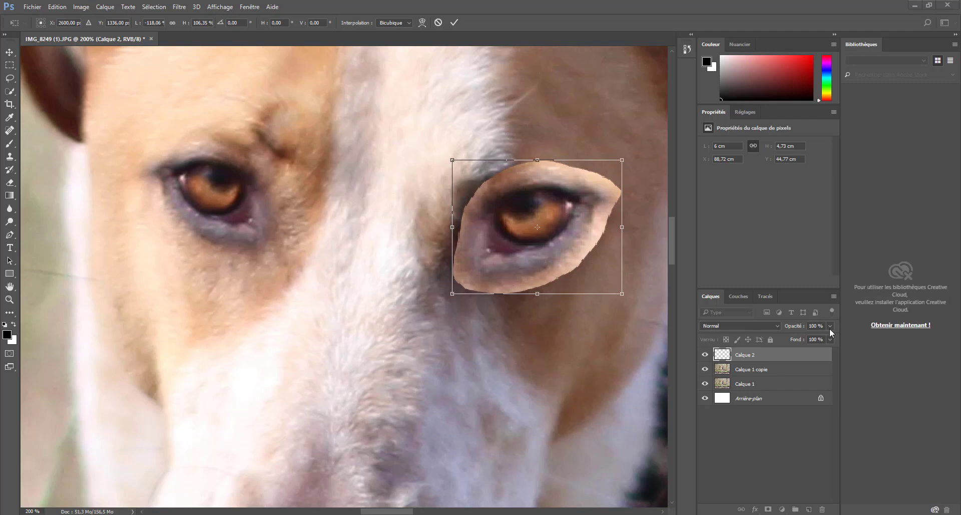
- Lower the eye layer's opacity to 57%, and rotate the copy about 5.4° and shift it to align with the darker eye
drag(830, 326, 810, 338)
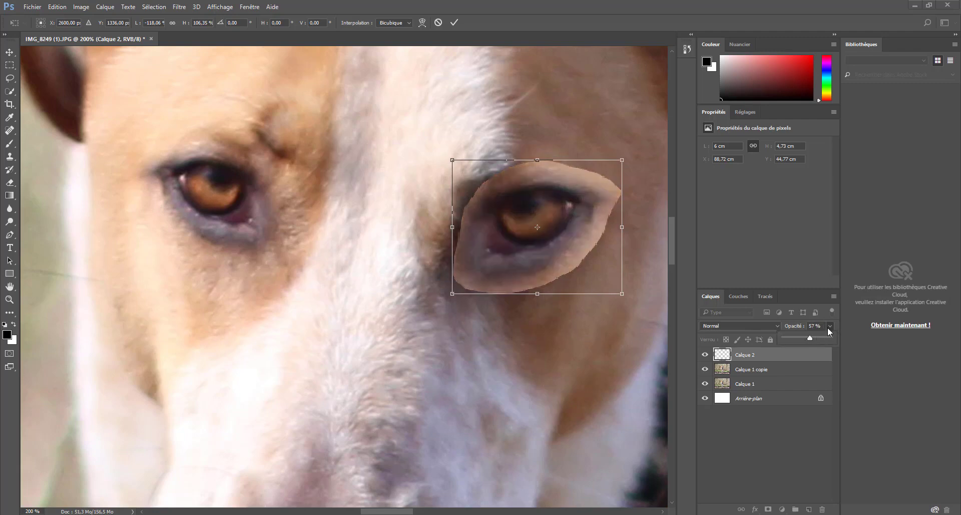
drag(633, 299, 629, 304)
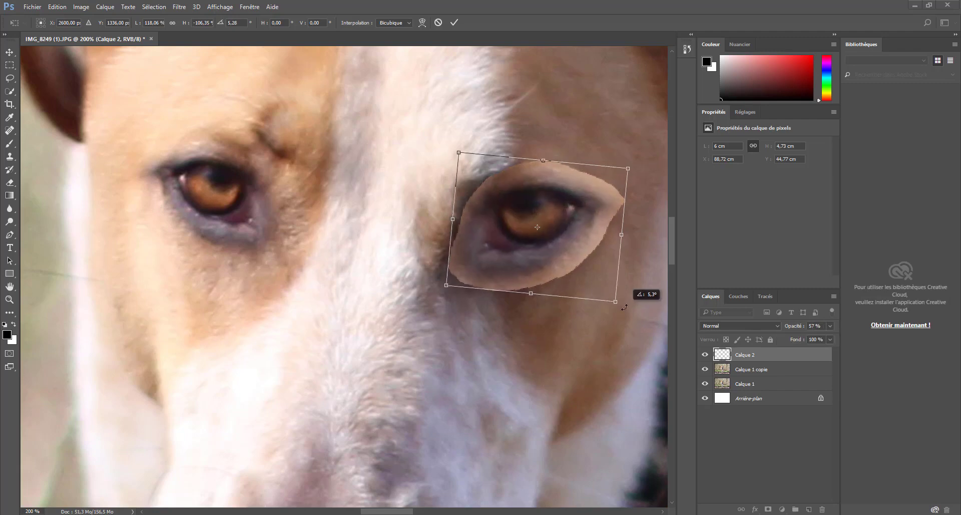
mouse_move(534, 167)
mouse_down()
mouse_move(521, 211)
mouse_move(512, 182)
mouse_move(519, 169)
mouse_up()
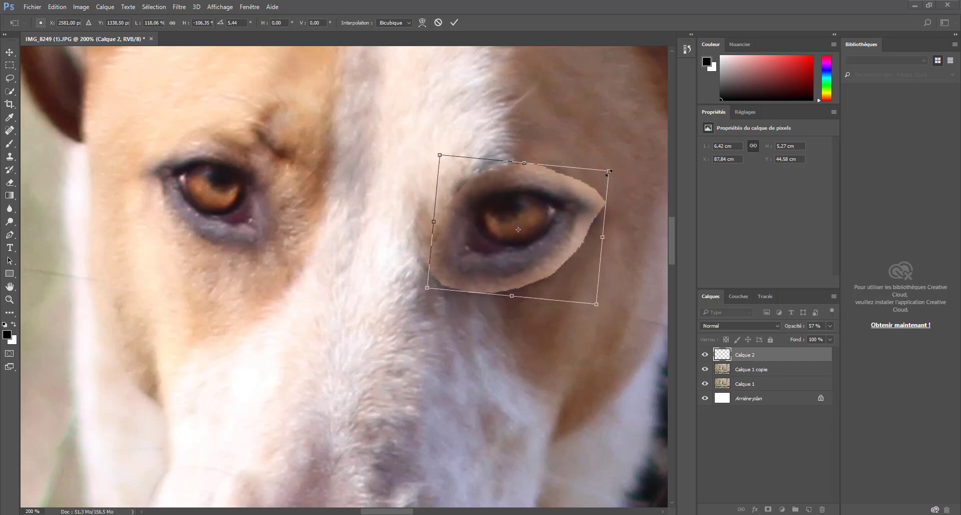
- Shrink the copied eye to about 5.91 × 5.13 cm, reduce its layer fill to 65% and adjust its position over the darker eye
drag(609, 172, 594, 173)
drag(534, 228, 535, 232)
drag(829, 339, 814, 347)
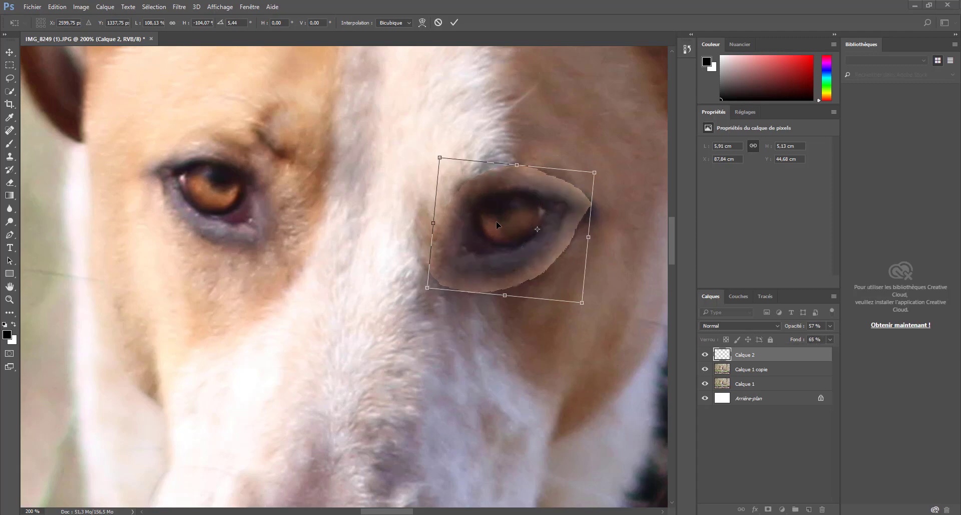
mouse_move(496, 220)
mouse_down()
mouse_move(507, 227)
mouse_move(500, 221)
mouse_up()
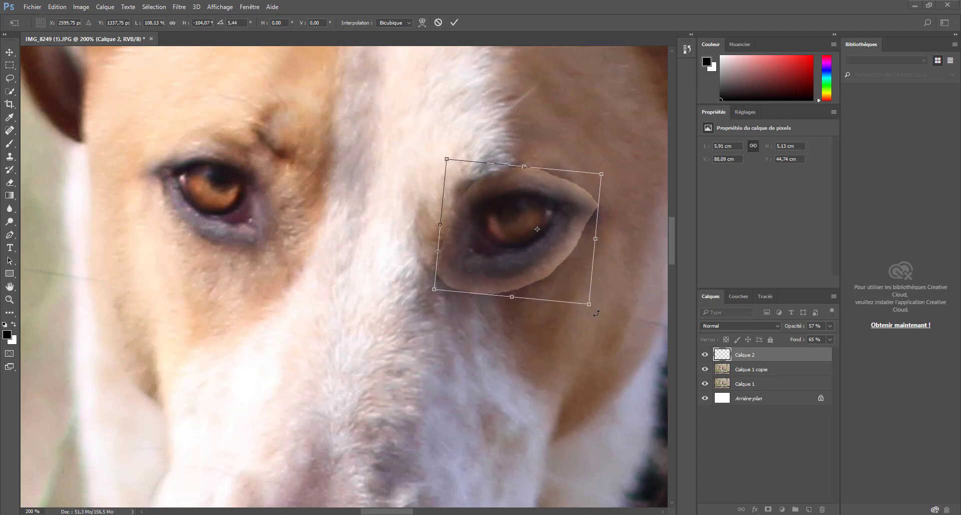
- Rotate the copied eye to about 8.45°, resize it to about 5.92 × 5.33 cm and realign it with the darker eye
drag(596, 313, 583, 303)
drag(510, 235, 504, 197)
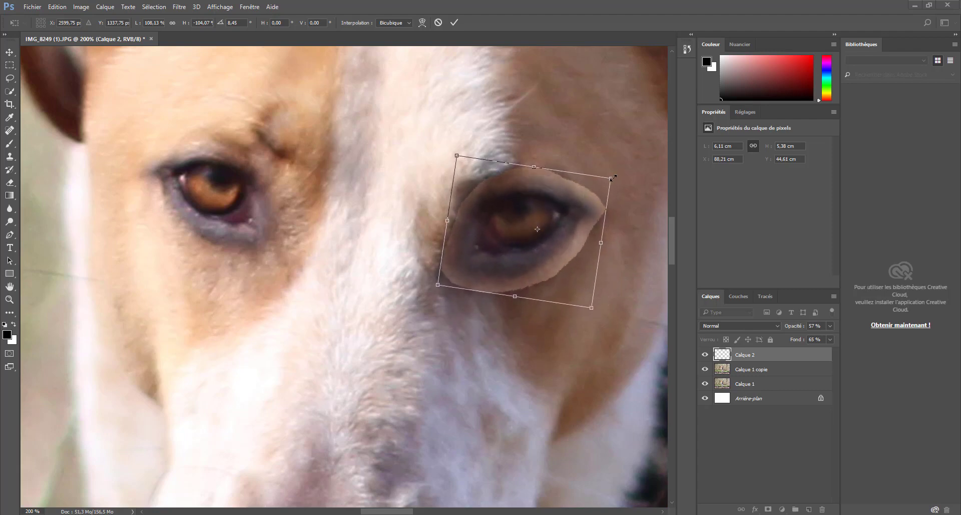
drag(612, 177, 605, 179)
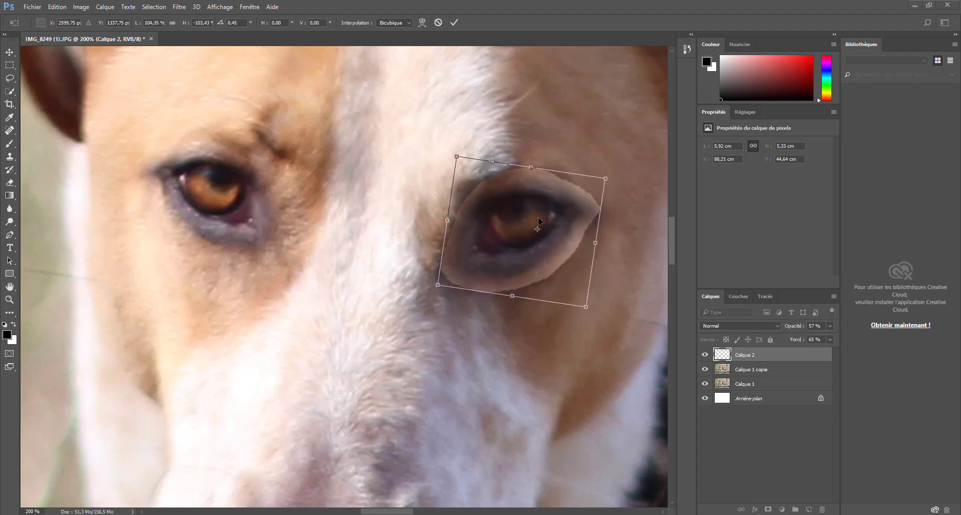
drag(511, 201, 516, 197)
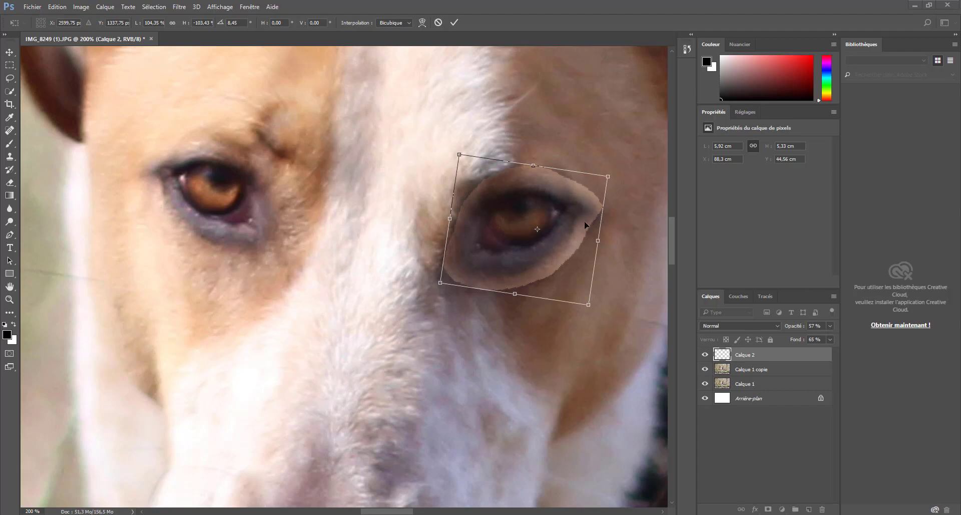
mouse_move(503, 199)
mouse_down()
mouse_move(515, 260)
mouse_move(497, 193)
mouse_up()
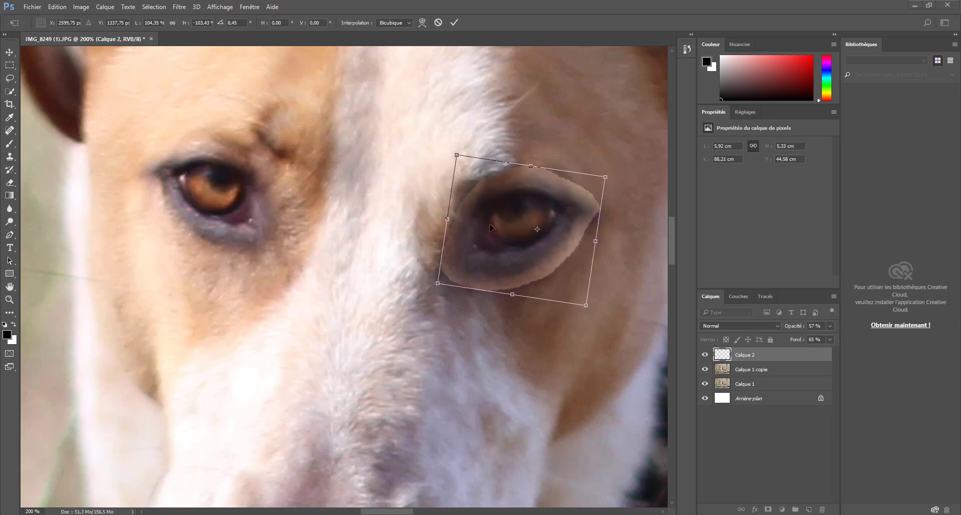
- Lower the eye layer's fill to 42% and move the copied eye slightly up and outward onto the eye beneath
click(830, 339)
drag(811, 348, 806, 348)
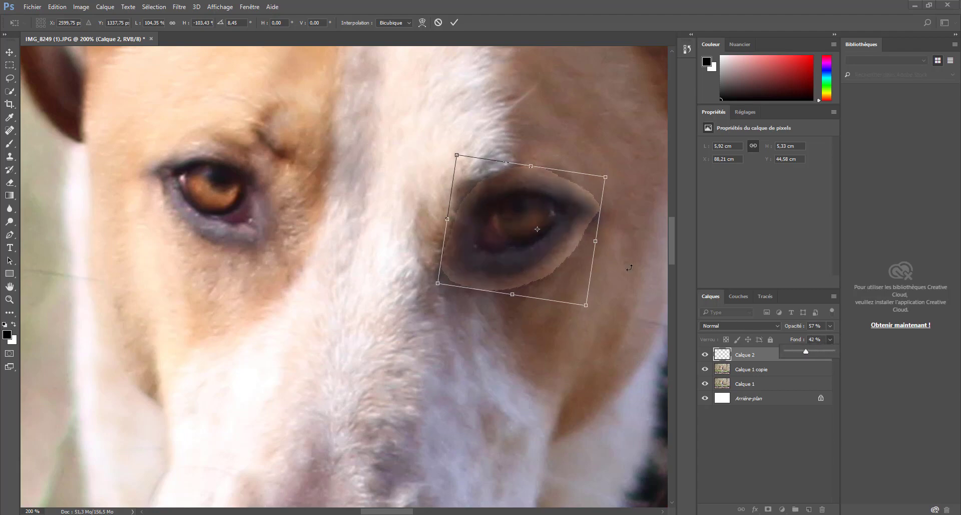
drag(500, 227, 505, 217)
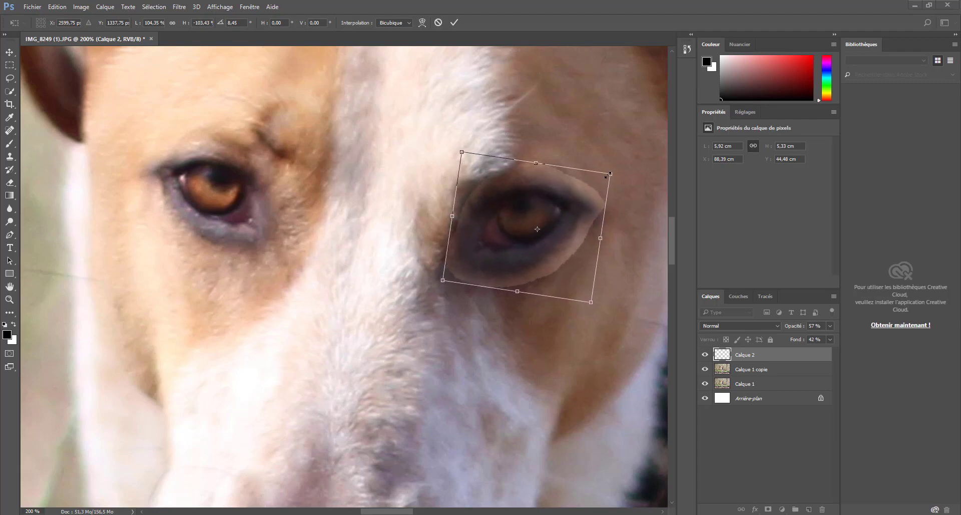
- Enlarge the copied eye to about 6.02 × 5.44 cm and raise its layer opacity to 100%
drag(609, 175, 613, 171)
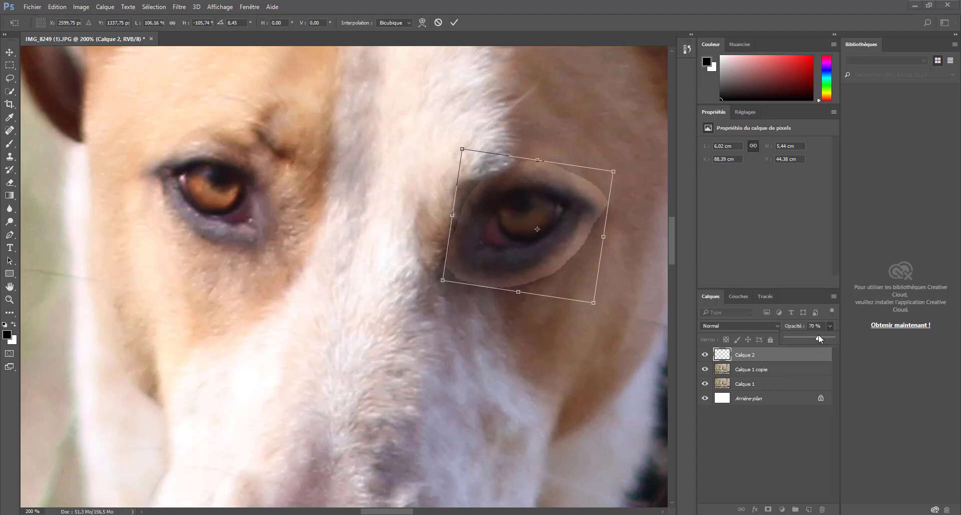
drag(818, 335, 856, 329)
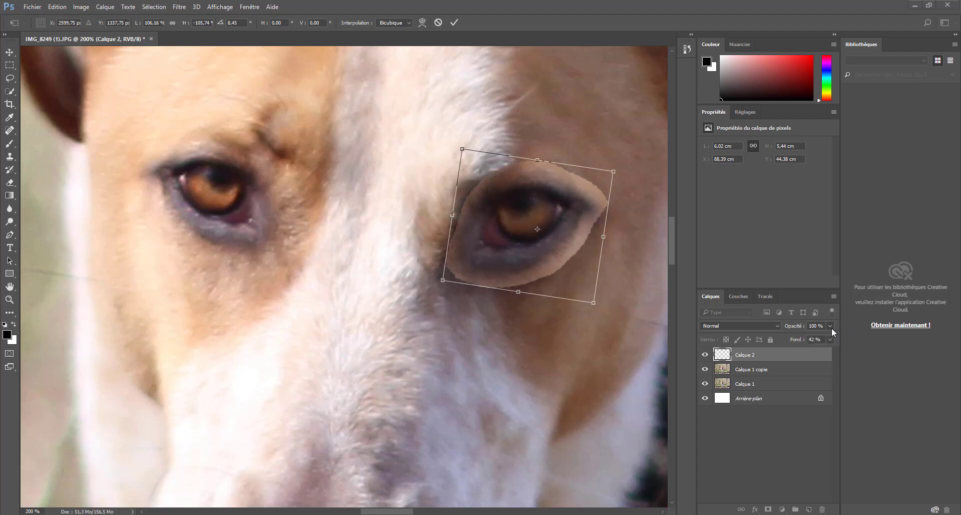
- Raise the copied eye layer's fill to 100% and apply the pending transform
click(829, 340)
drag(809, 349, 870, 351)
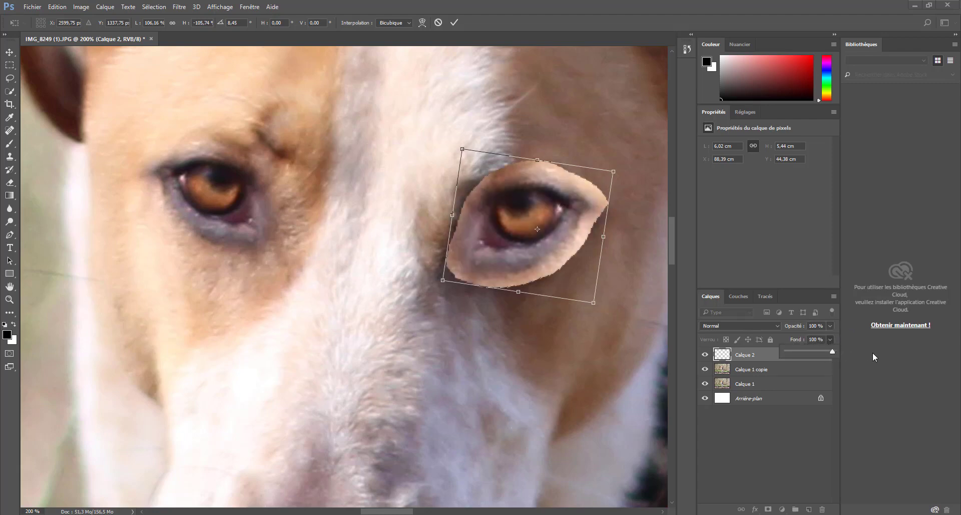
click(767, 362)
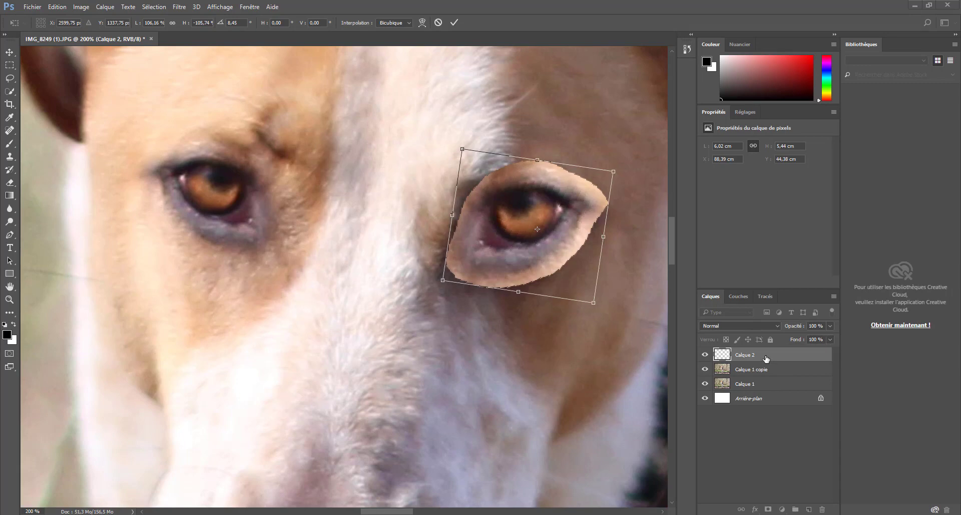
click(457, 23)
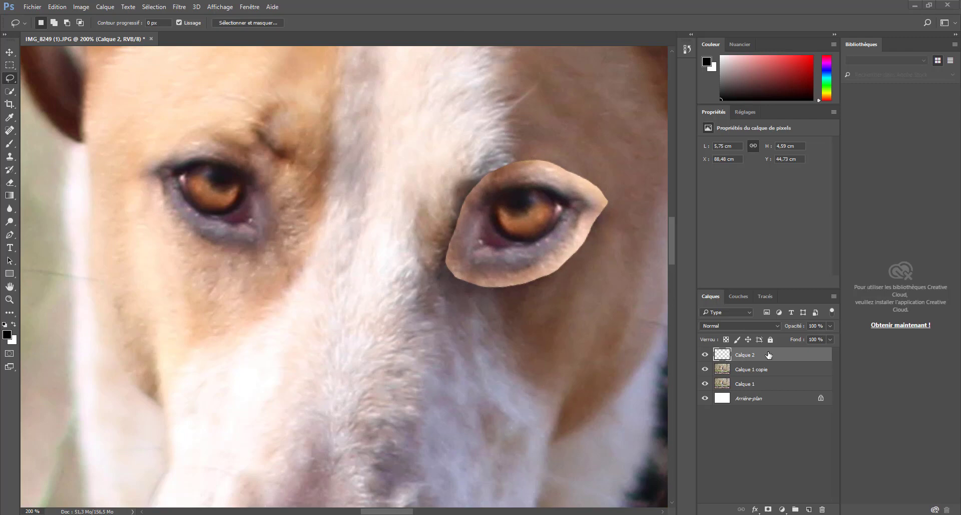
- Add a layer mask to the copied eye layer and paint out its hard outer edges with an enlarged soft black brush
click(768, 509)
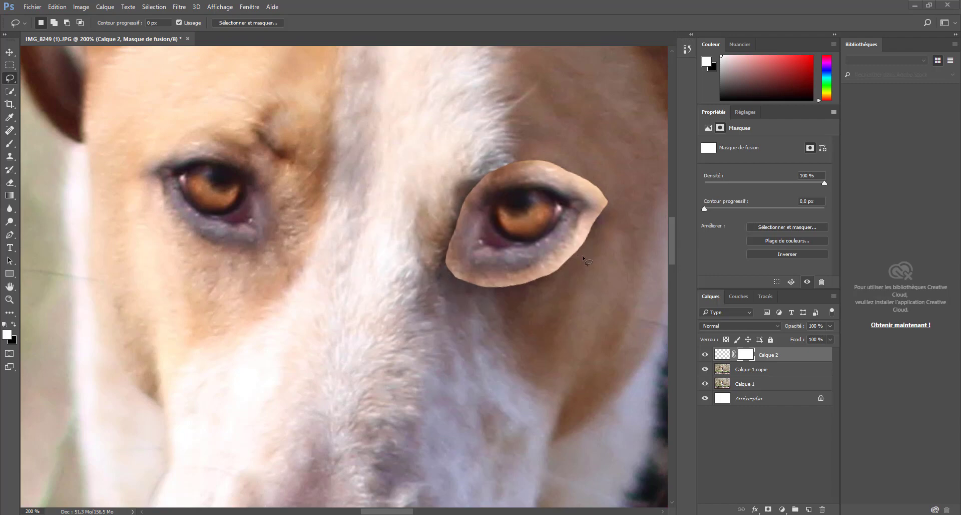
drag(11, 145, 37, 147)
click(14, 324)
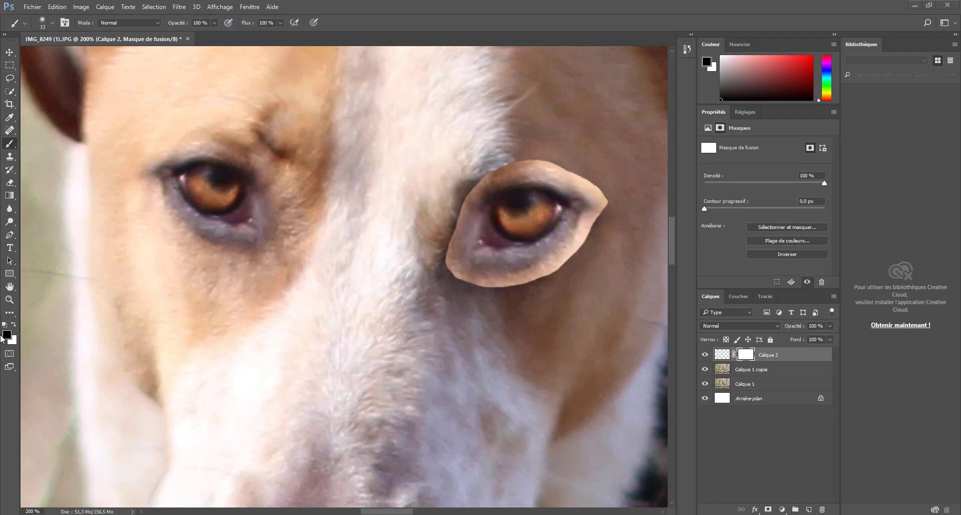
click(52, 22)
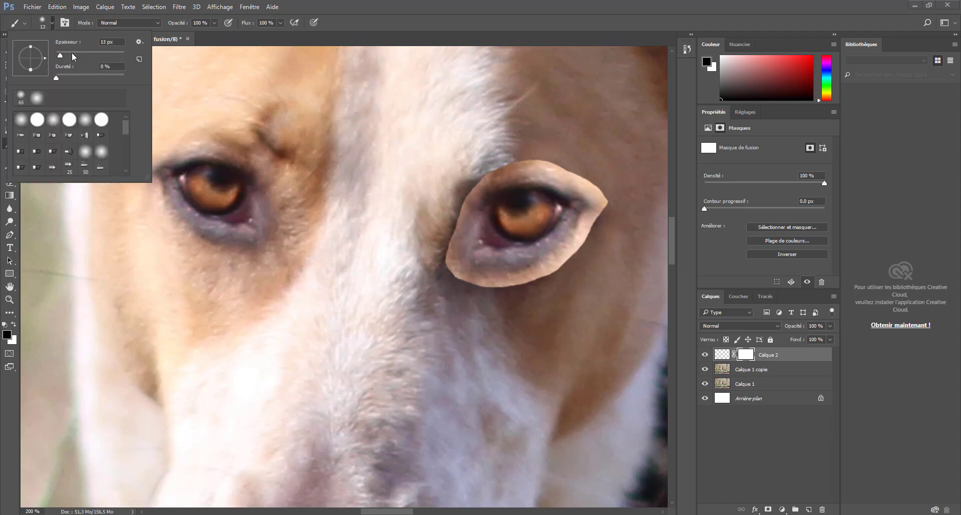
drag(60, 55, 66, 55)
click(53, 120)
click(482, 168)
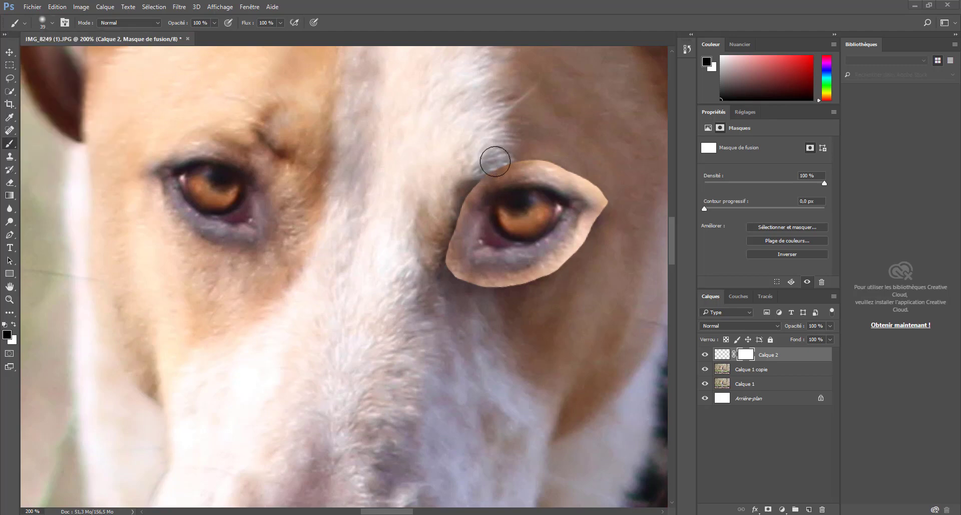
mouse_move(464, 176)
mouse_down()
mouse_move(487, 163)
mouse_move(458, 195)
mouse_move(442, 281)
mouse_move(454, 214)
mouse_move(446, 240)
mouse_move(460, 282)
mouse_move(560, 273)
mouse_move(609, 220)
mouse_move(542, 282)
mouse_move(592, 237)
mouse_move(609, 199)
mouse_move(590, 240)
mouse_move(603, 204)
mouse_move(539, 253)
mouse_move(561, 218)
mouse_move(553, 245)
mouse_move(527, 269)
mouse_move(474, 258)
mouse_move(533, 262)
mouse_move(575, 223)
mouse_move(582, 201)
mouse_move(545, 256)
mouse_move(480, 265)
mouse_move(637, 200)
mouse_move(517, 156)
mouse_move(608, 185)
mouse_move(561, 165)
mouse_up()
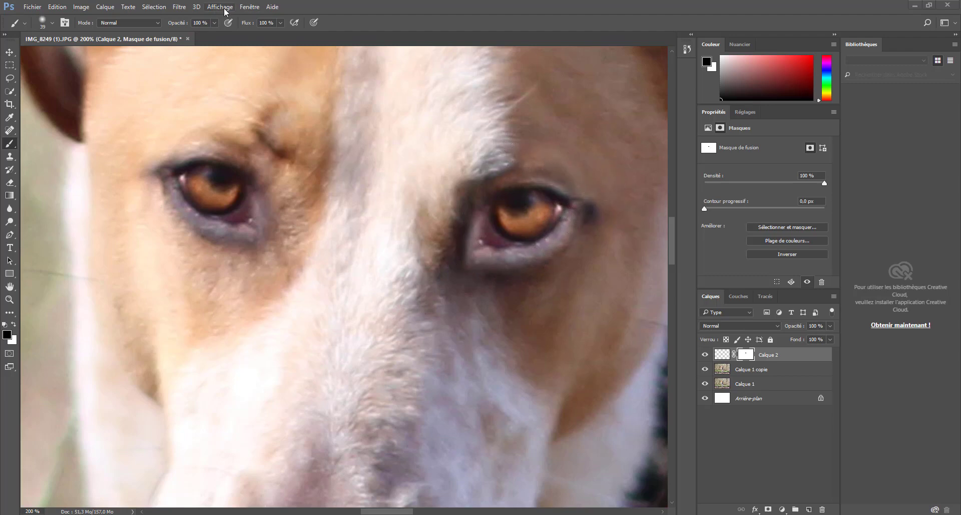
- Lower the brush to 50% opacity and 61% flow, and soften the mask further around the copied eye's edges
click(214, 23)
drag(216, 35, 191, 34)
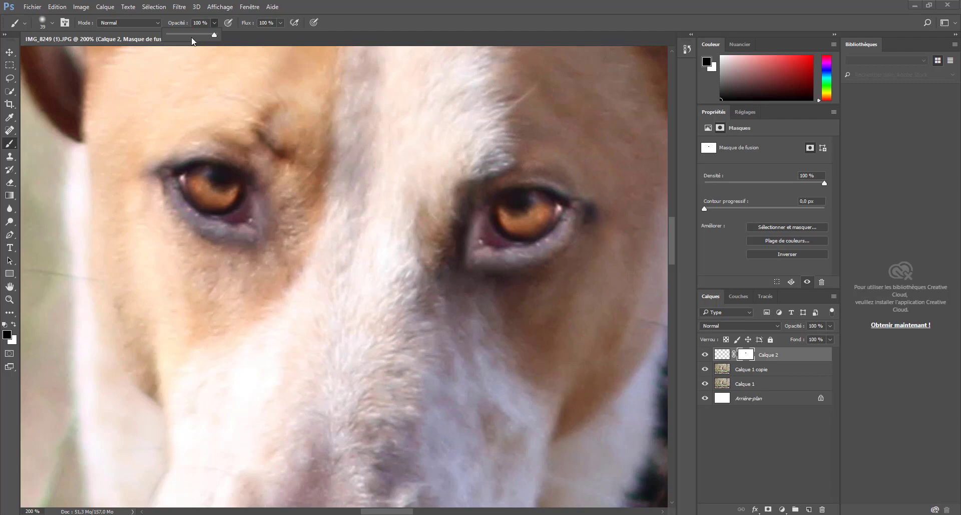
click(280, 23)
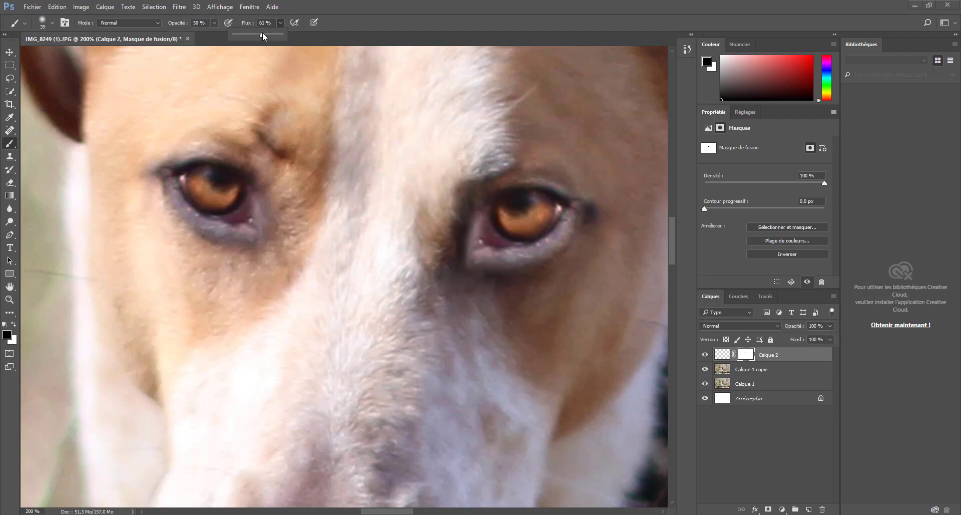
click(579, 184)
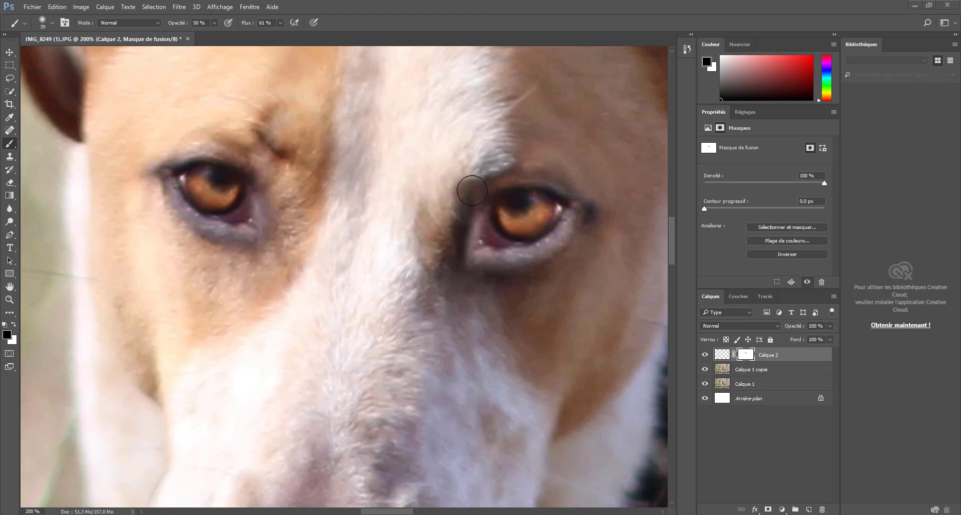
mouse_move(472, 190)
mouse_down()
mouse_move(458, 243)
mouse_move(477, 202)
mouse_move(462, 255)
mouse_move(483, 274)
mouse_move(529, 264)
mouse_move(482, 265)
mouse_move(554, 257)
mouse_move(601, 202)
mouse_up()
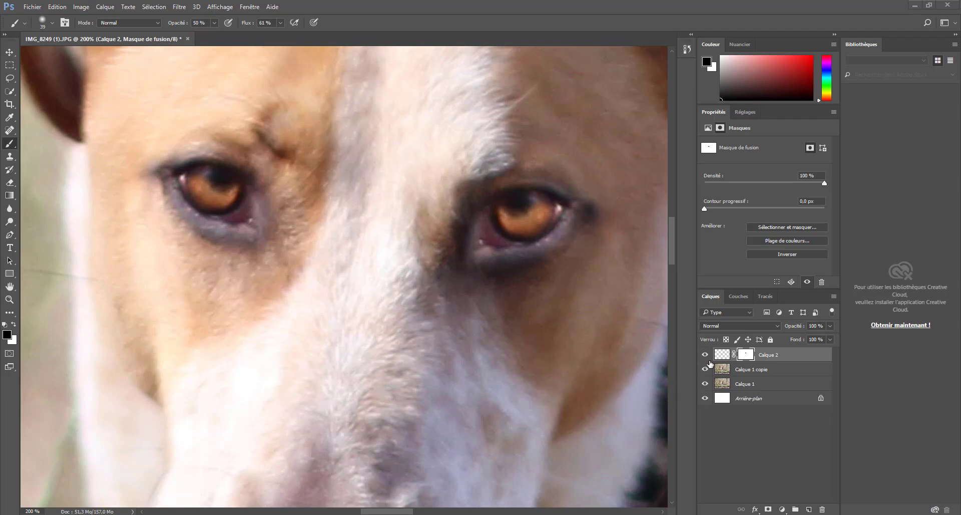
- Compare the eye with and without the copied eye layer by toggling the layer's visibility
click(705, 354)
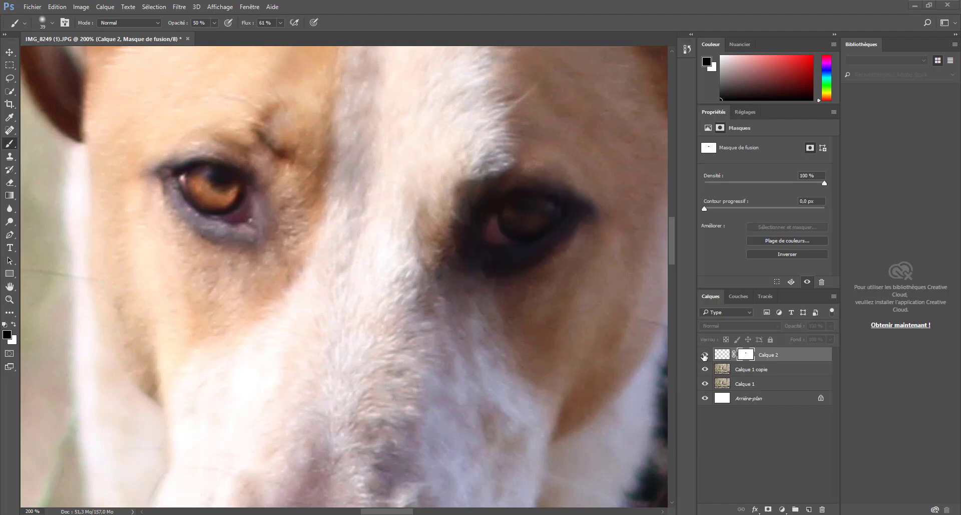
click(705, 354)
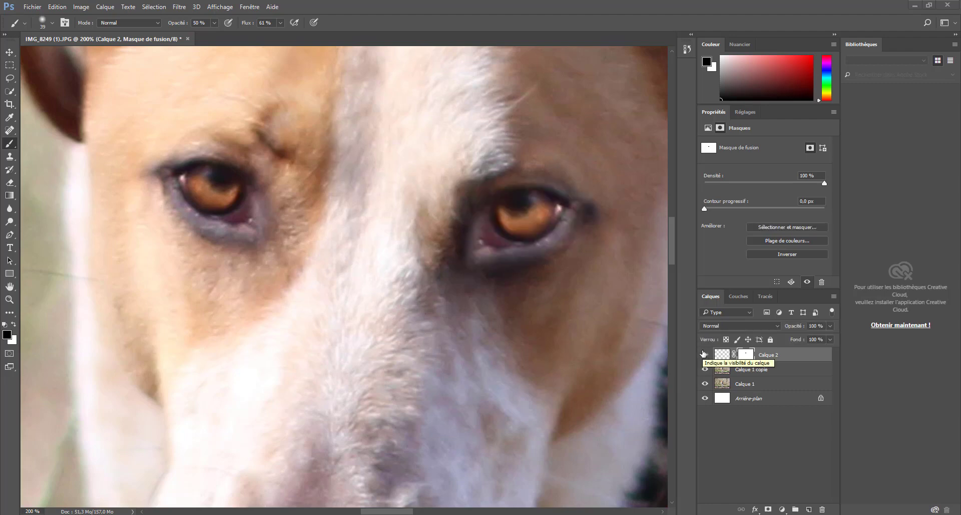
click(705, 354)
click(704, 354)
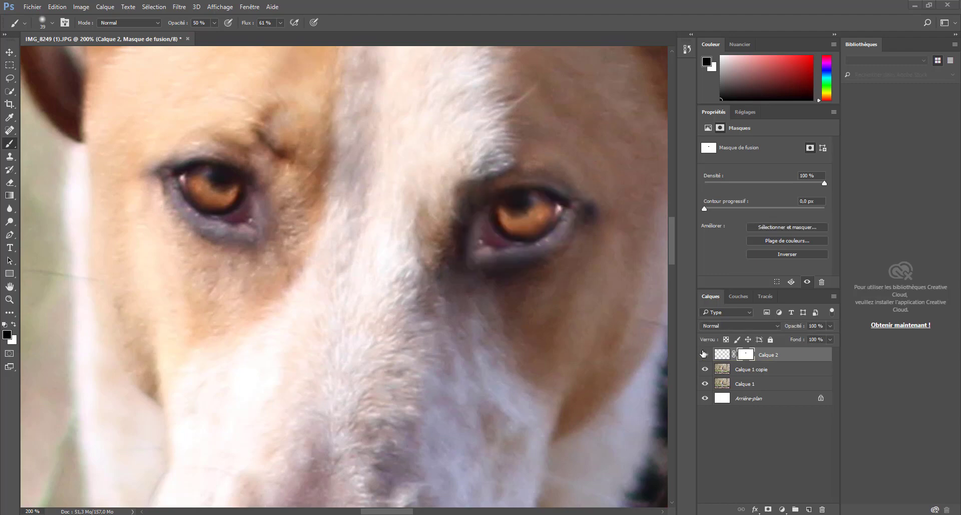
- Narrow the masked eye to 98.16% of its width with Free Transform and apply it
key(ctrl+t)
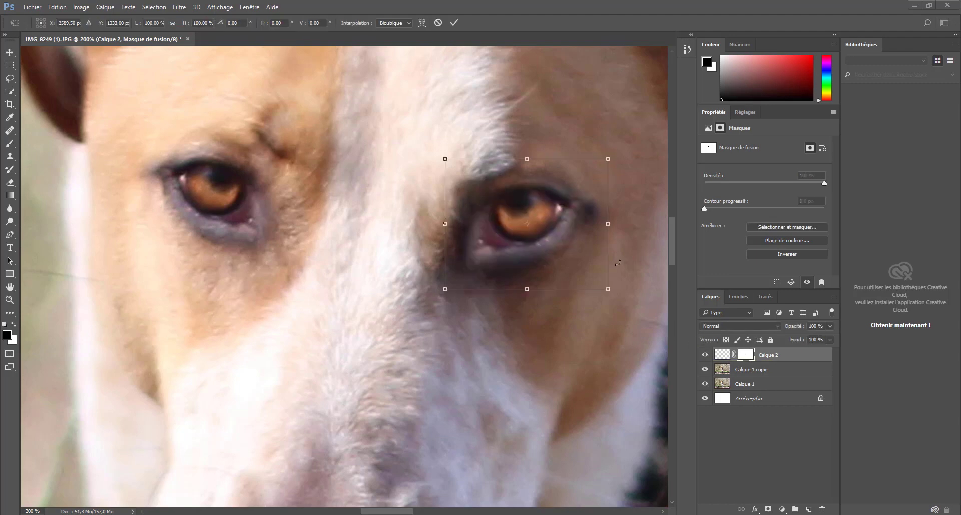
drag(444, 156, 446, 157)
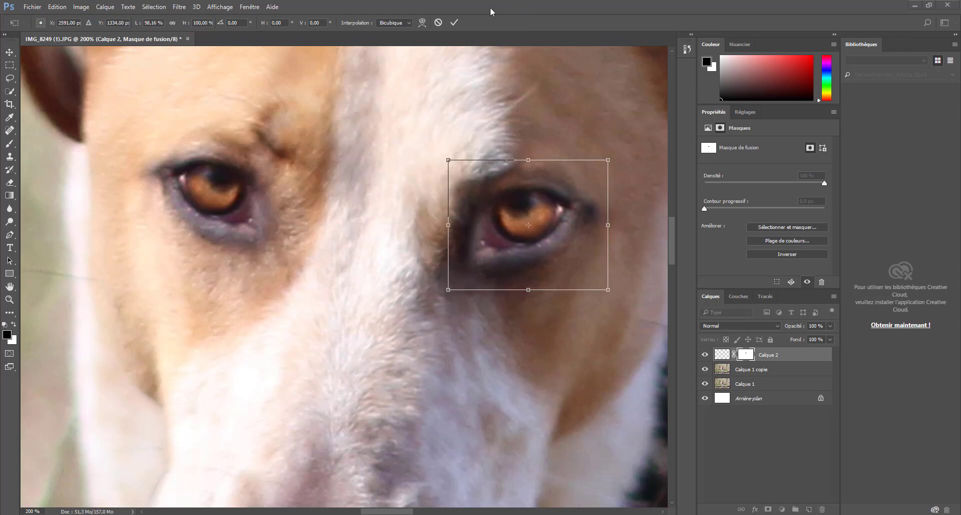
click(455, 22)
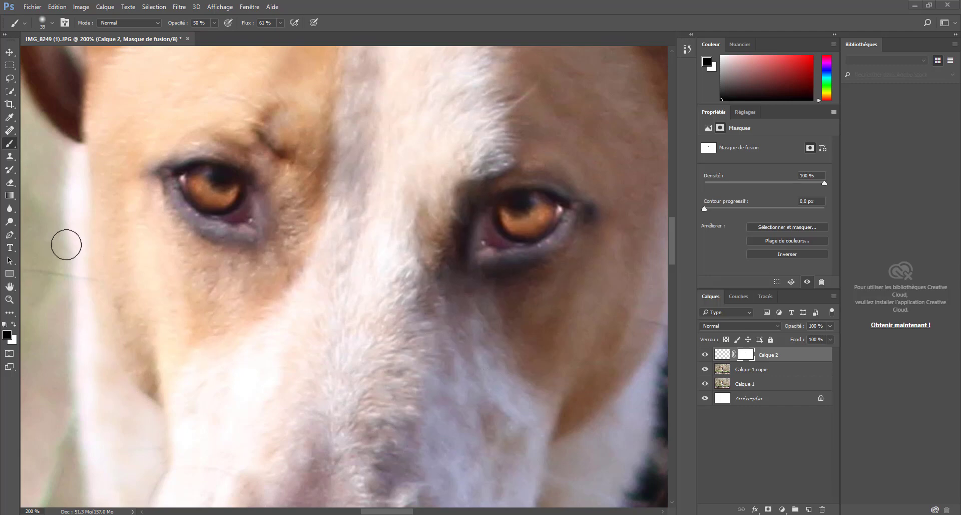
- Examine the blended eye with the whole photo fitted to the screen, and again close up at 200%
click(9, 299)
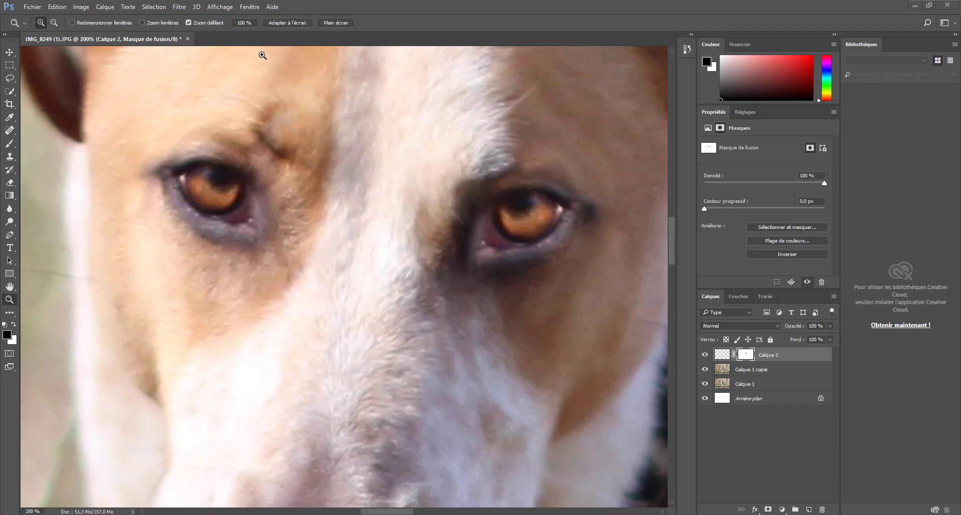
click(284, 23)
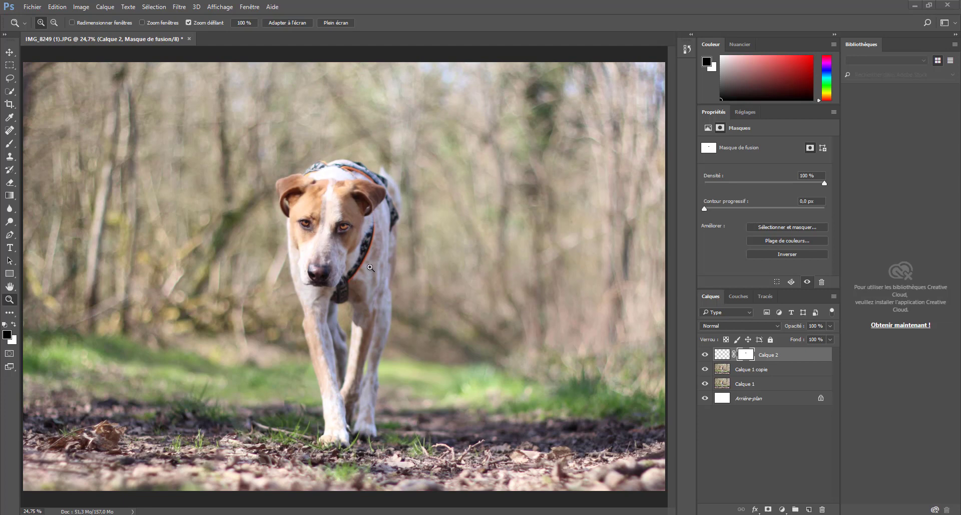
click(326, 221)
click(319, 241)
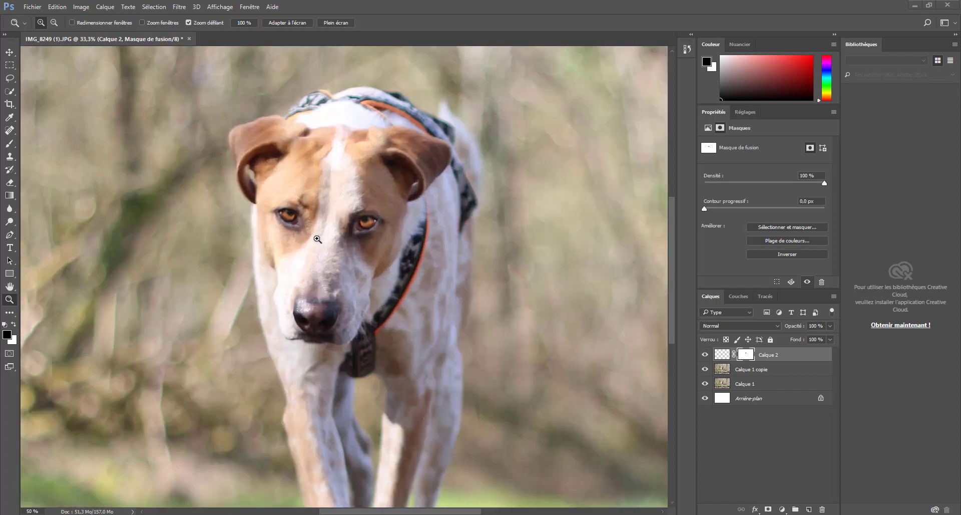
click(319, 233)
click(318, 225)
click(318, 222)
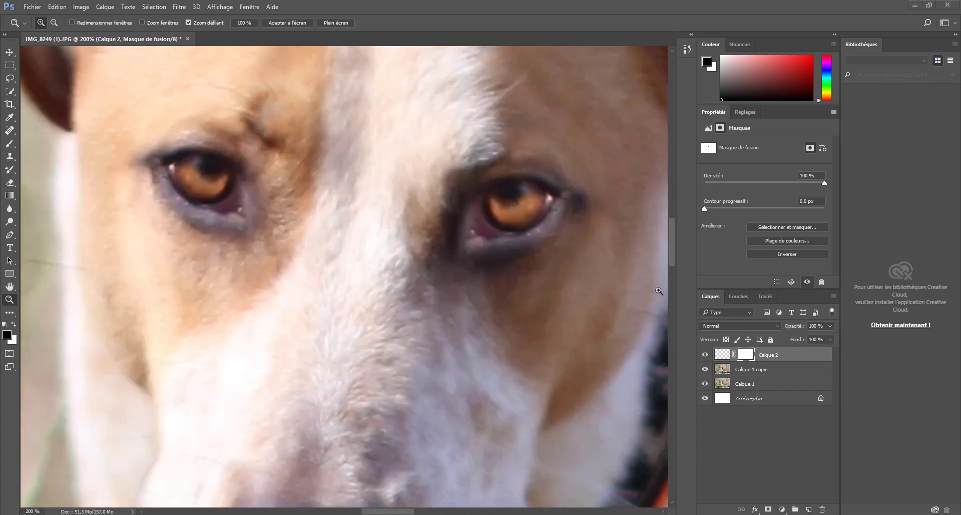
- Darken the iris and inner corner of the copied eye with the Burn tool, working on the layer's image rather than its mask
click(722, 354)
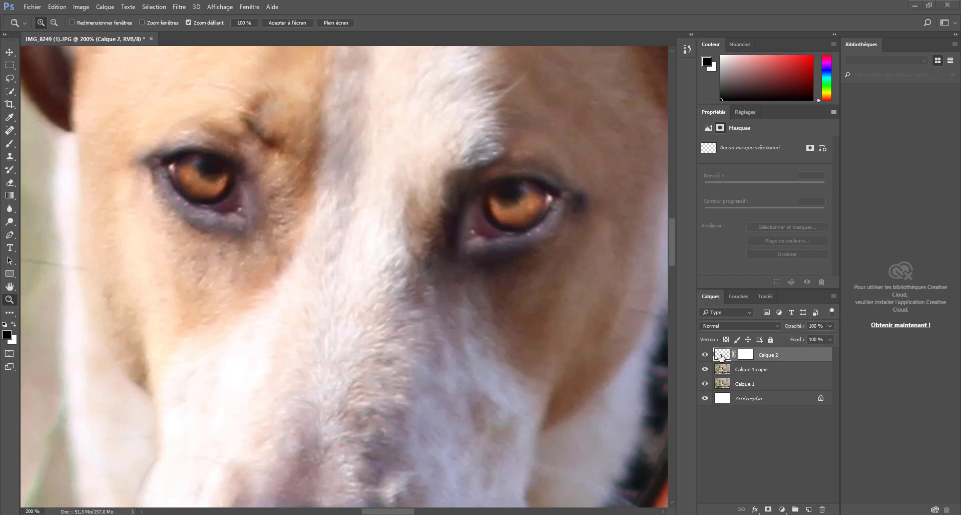
click(10, 223)
right_click(10, 224)
click(46, 227)
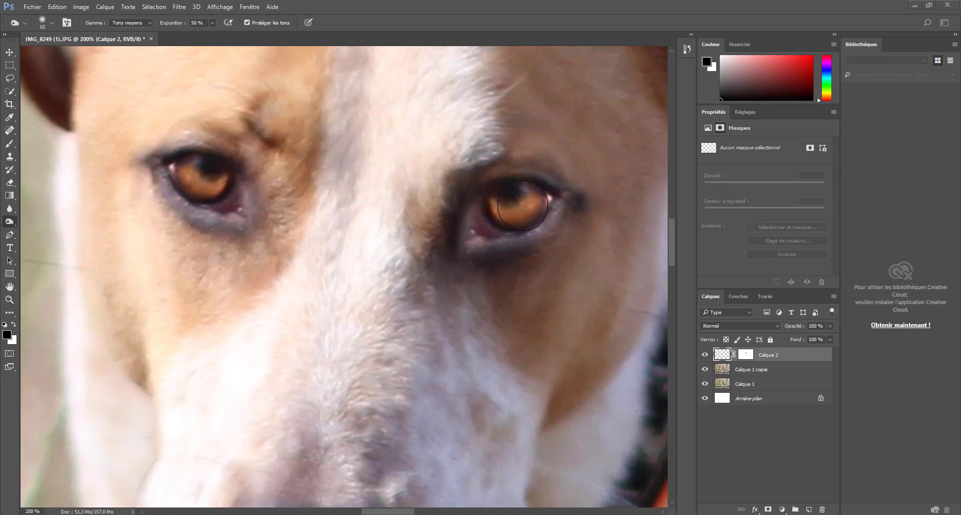
drag(523, 205, 494, 215)
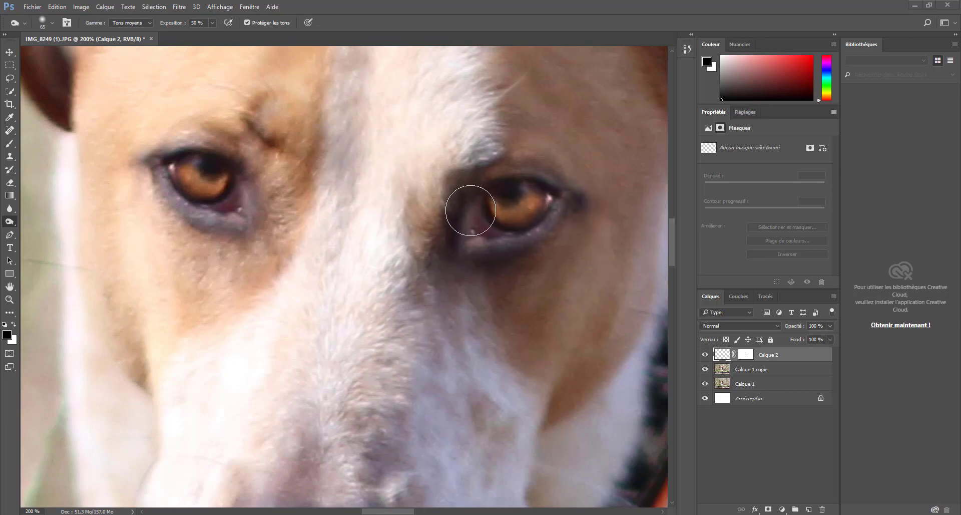
click(470, 210)
- Burn the iris of the dog's original lighter eye slightly on the Calque 1 copie layer
click(742, 369)
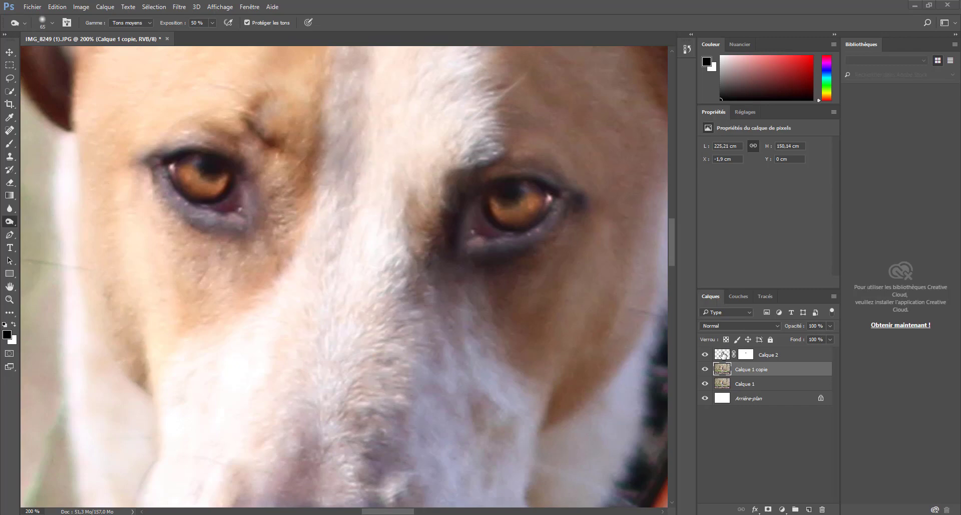
click(724, 355)
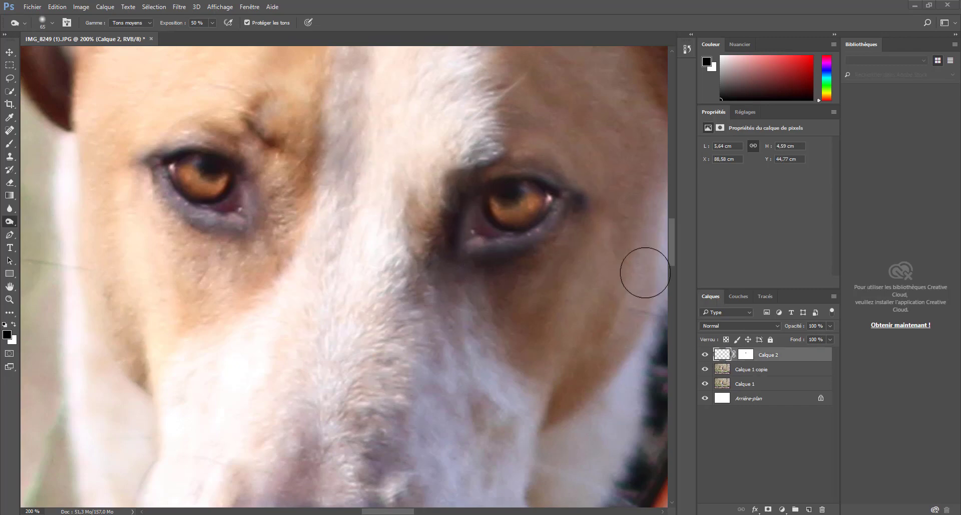
click(721, 371)
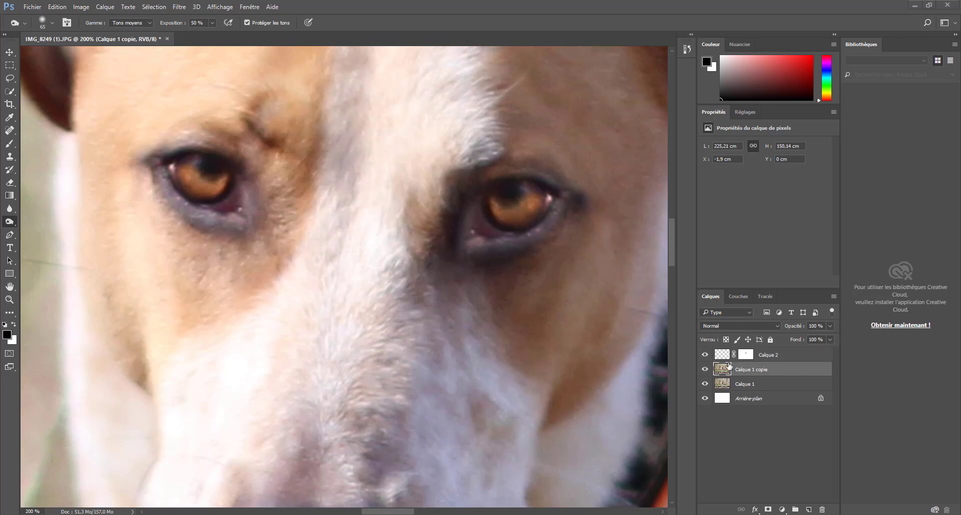
drag(197, 186, 200, 190)
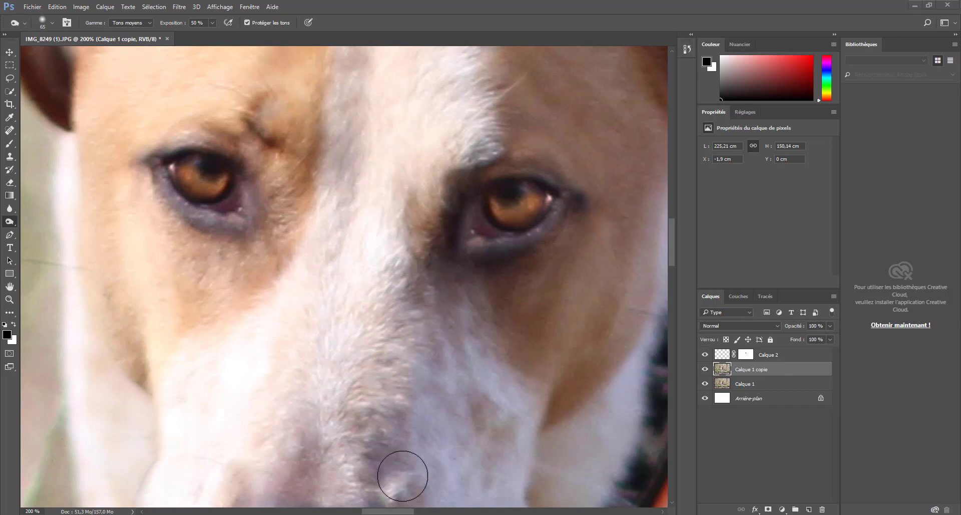
- Sharpen the Calque 1 copie layer with the Accentuation (Unsharp Mask) filter, adjusting the gain at a radius of 1,0 pixel
click(8, 300)
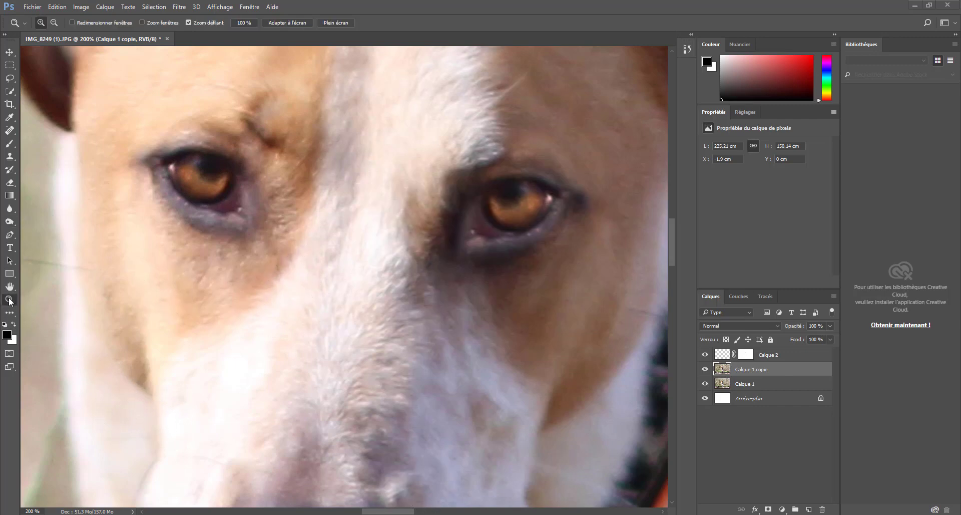
click(295, 25)
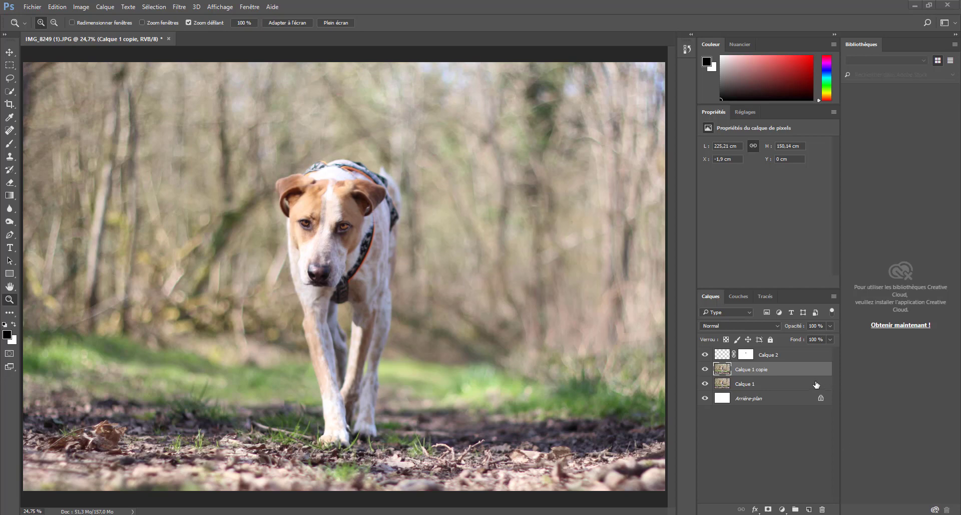
click(789, 356)
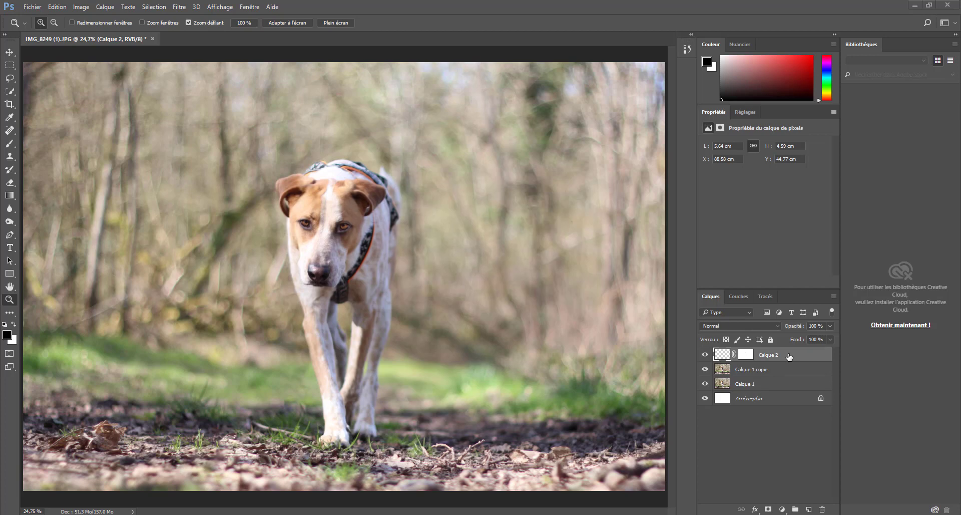
click(774, 371)
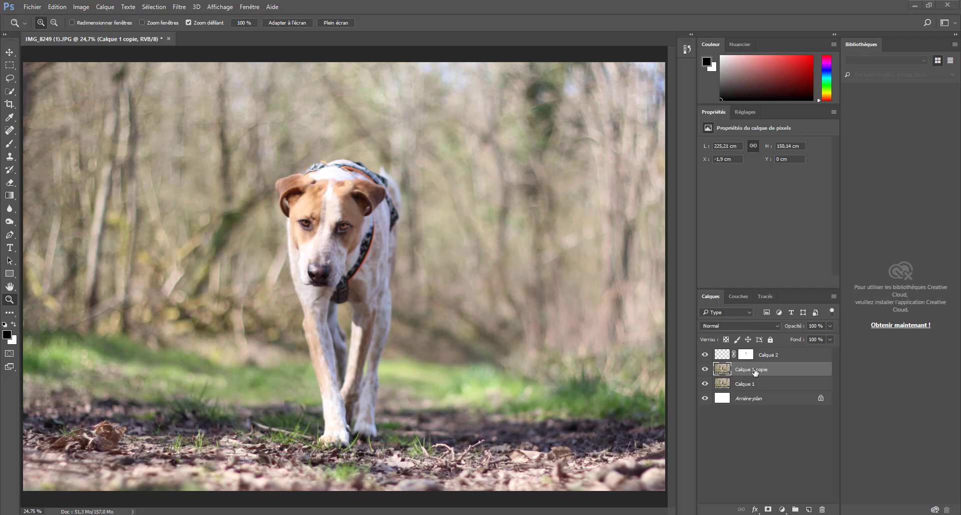
click(179, 9)
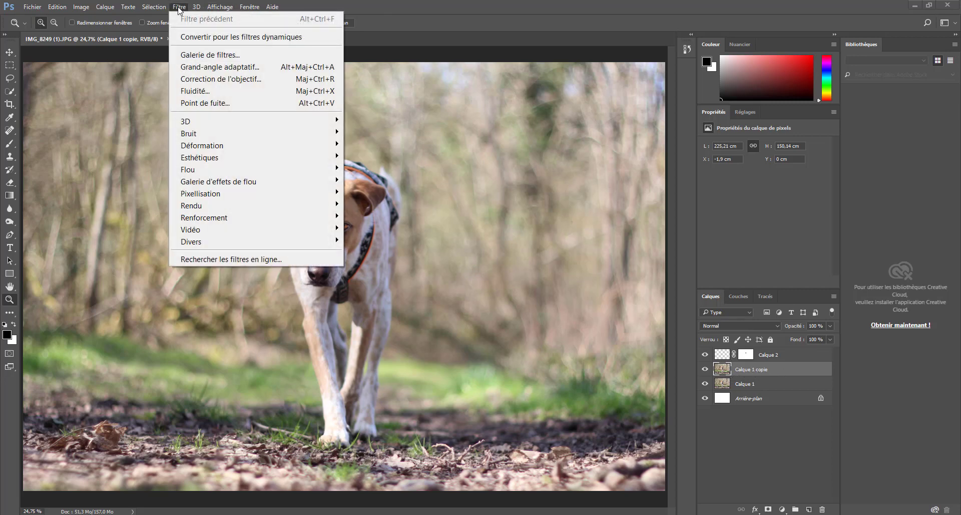
mouse_move(311, 218)
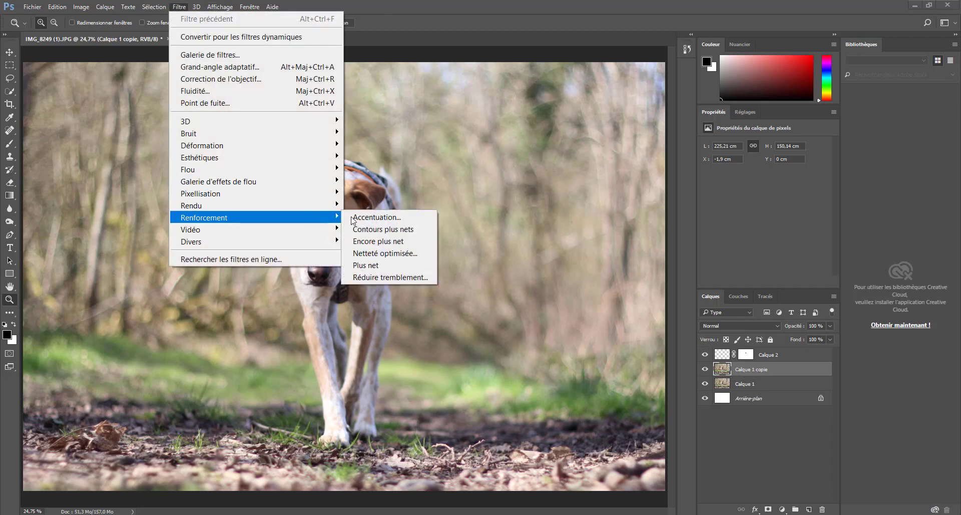
click(379, 218)
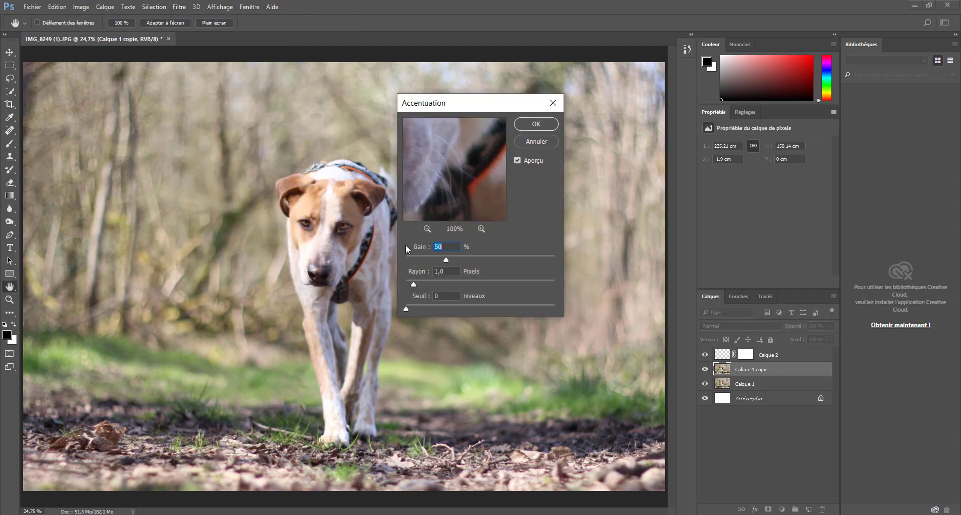
drag(495, 255, 540, 255)
click(524, 127)
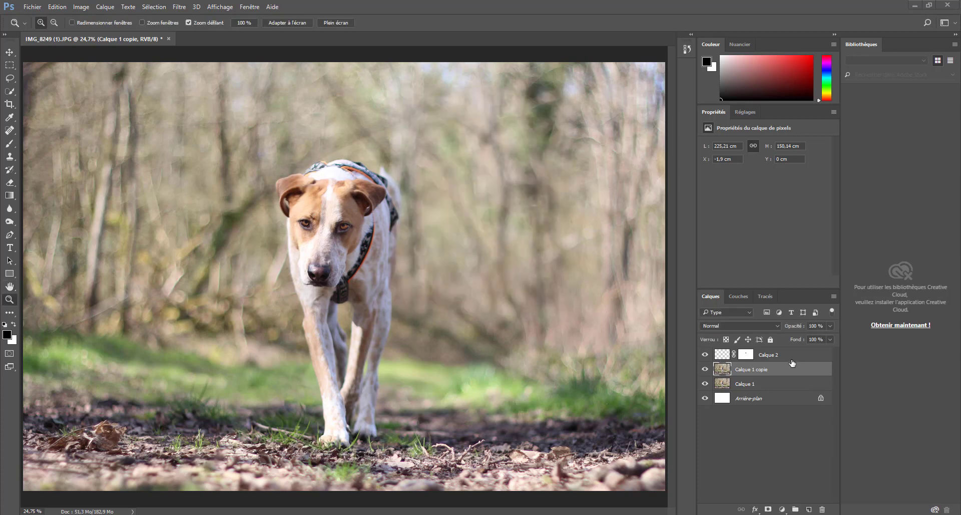
- Add a Selective Color (Correction sélective) adjustment layer above Calque 2
click(745, 355)
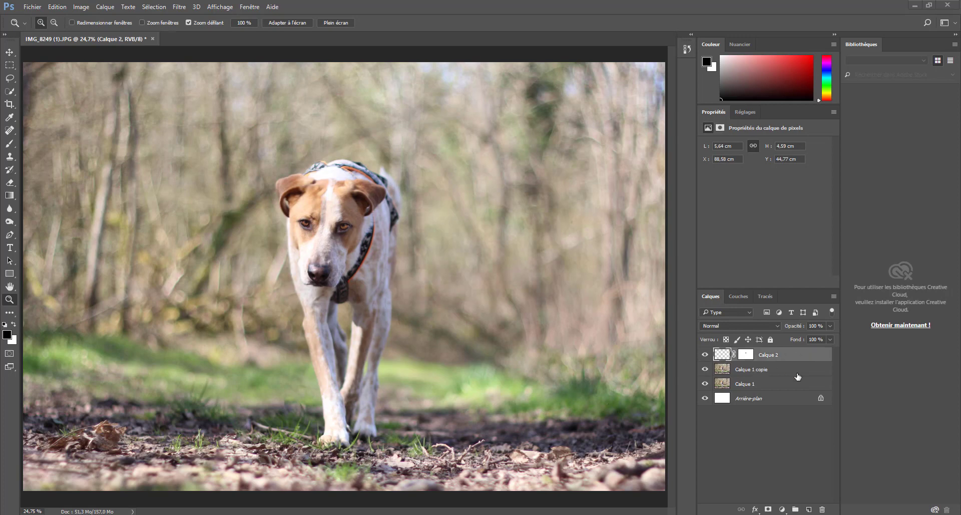
click(782, 508)
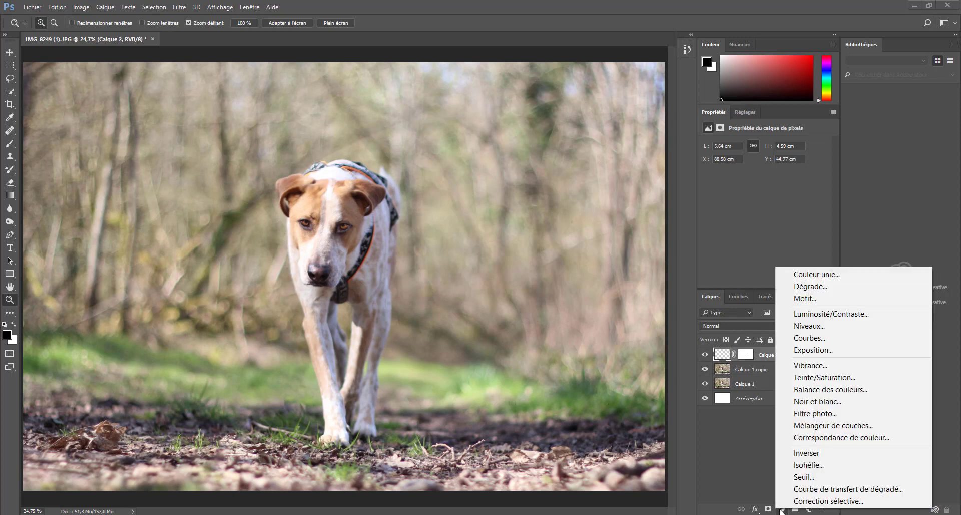
click(804, 500)
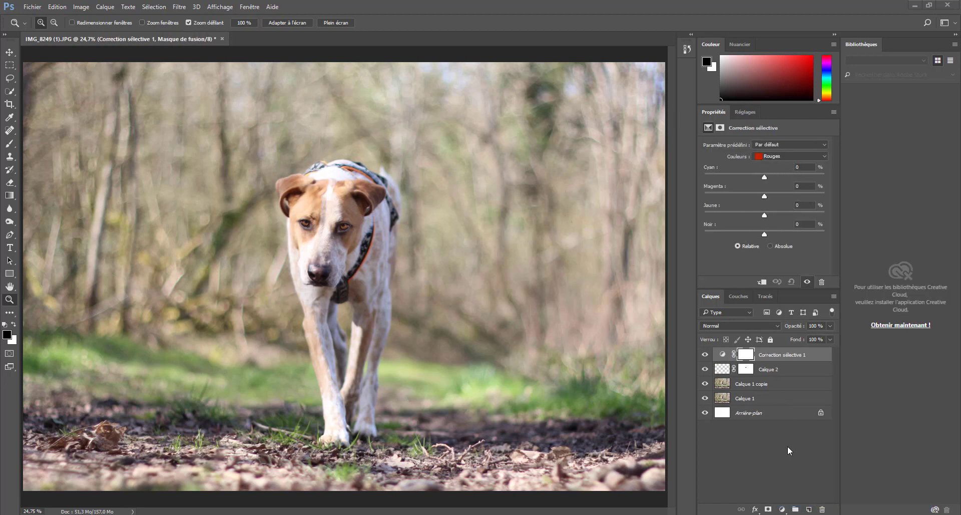
click(782, 509)
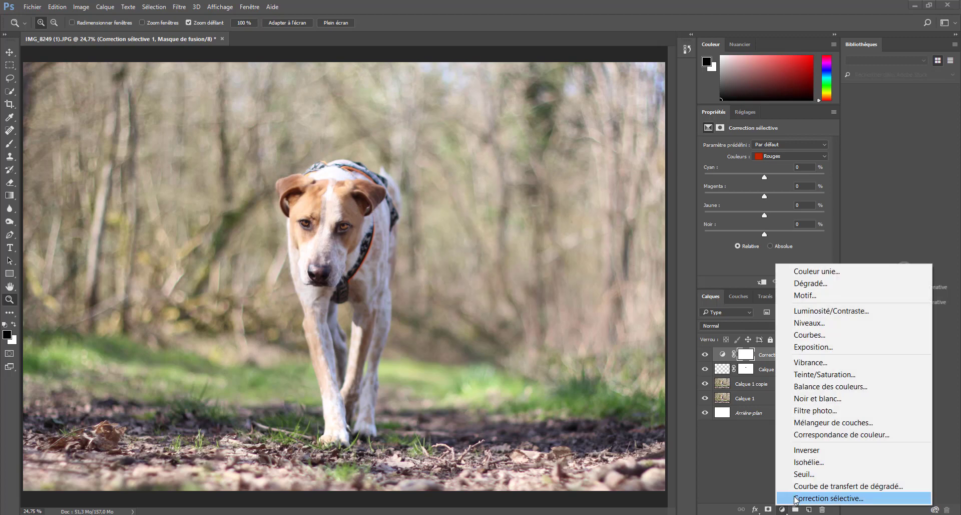
click(796, 514)
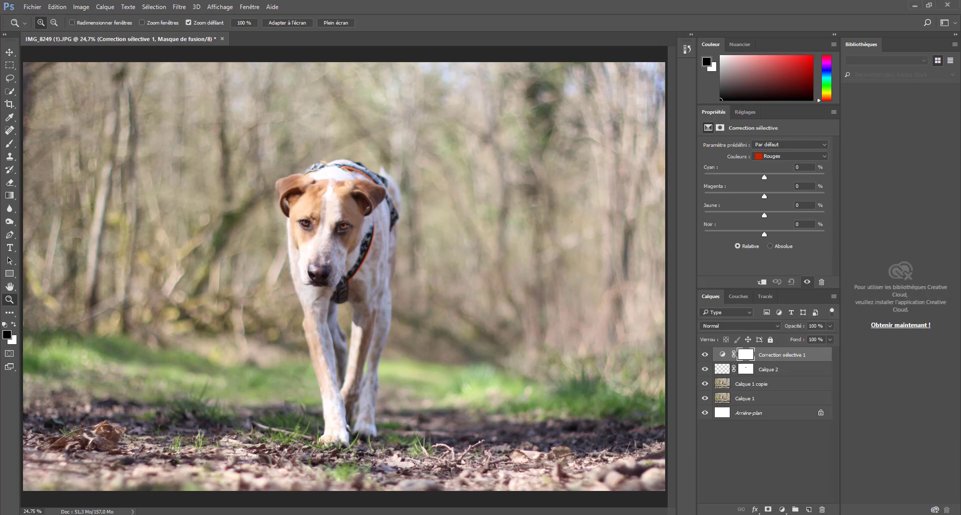
click(782, 508)
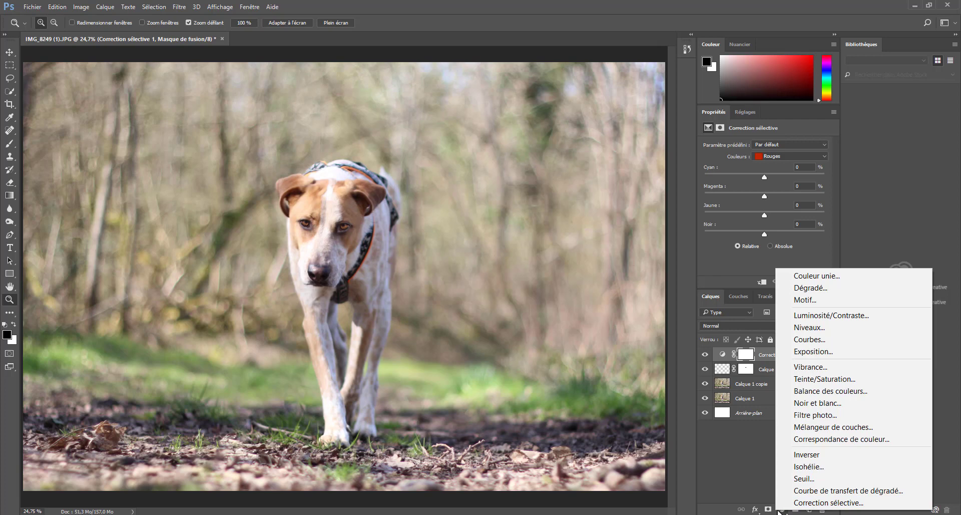
click(742, 465)
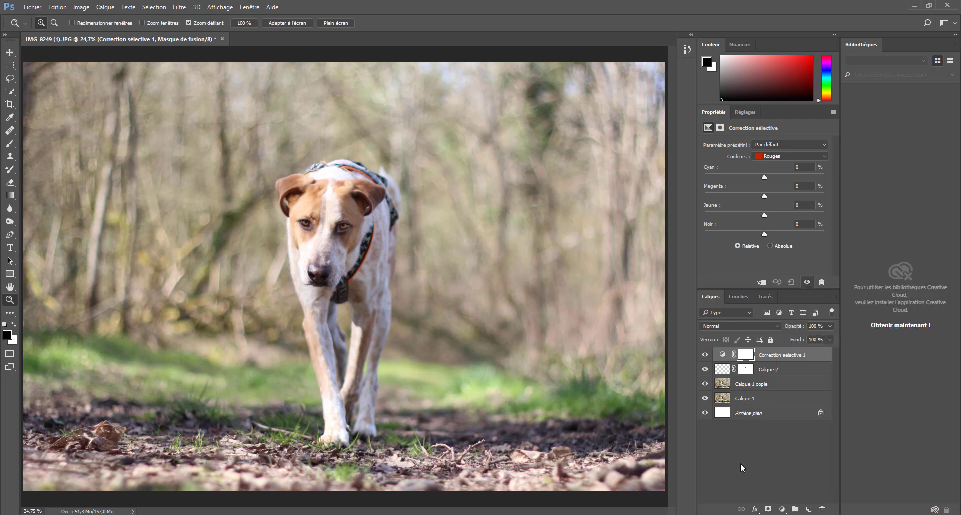
- Lower the cyan of the yellows to its minimum in the Selective Color adjustment and fine-tune their yellow amount
click(772, 156)
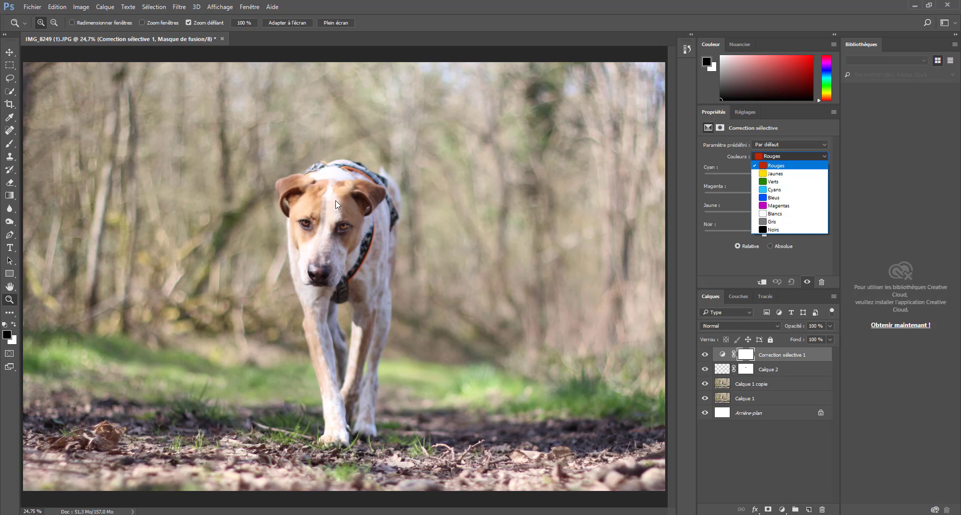
click(774, 165)
mouse_move(764, 174)
mouse_down()
mouse_move(696, 182)
mouse_move(834, 172)
mouse_move(690, 185)
mouse_move(764, 184)
mouse_move(765, 176)
mouse_up()
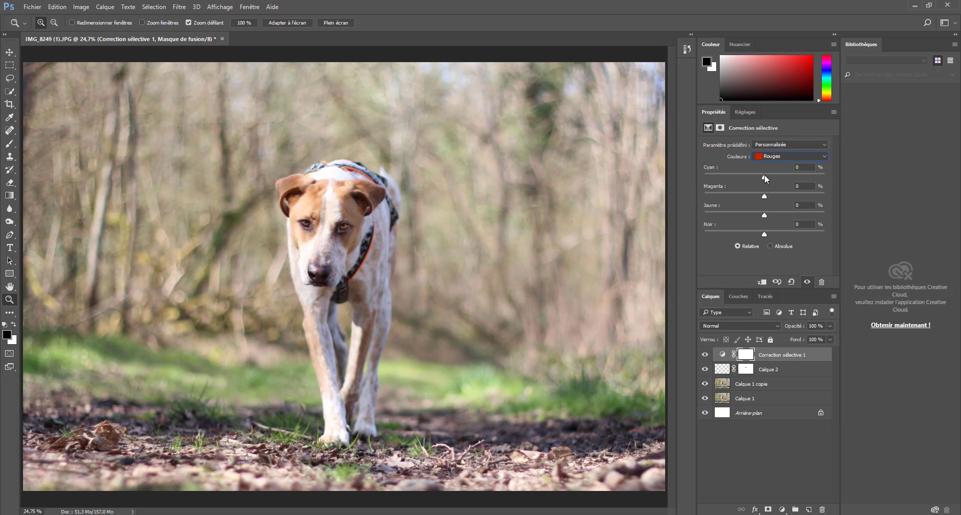
click(773, 156)
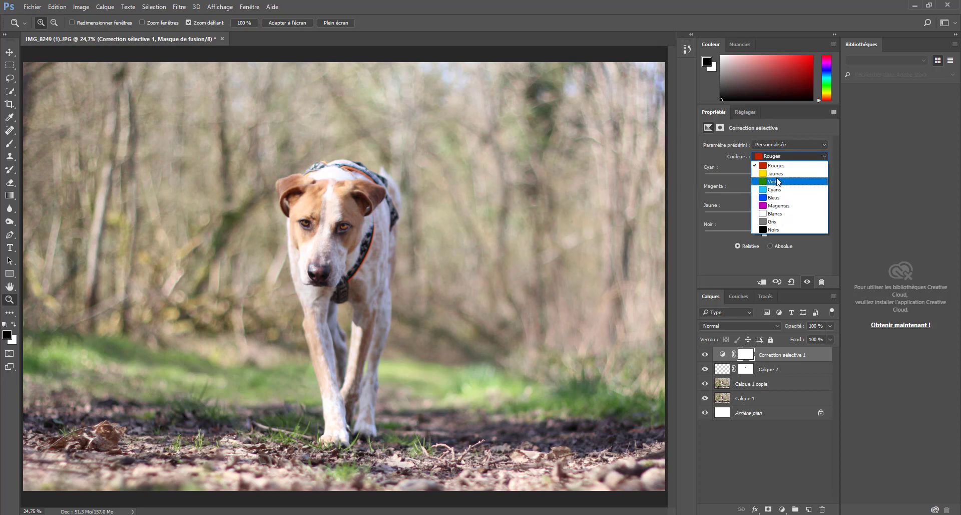
click(777, 173)
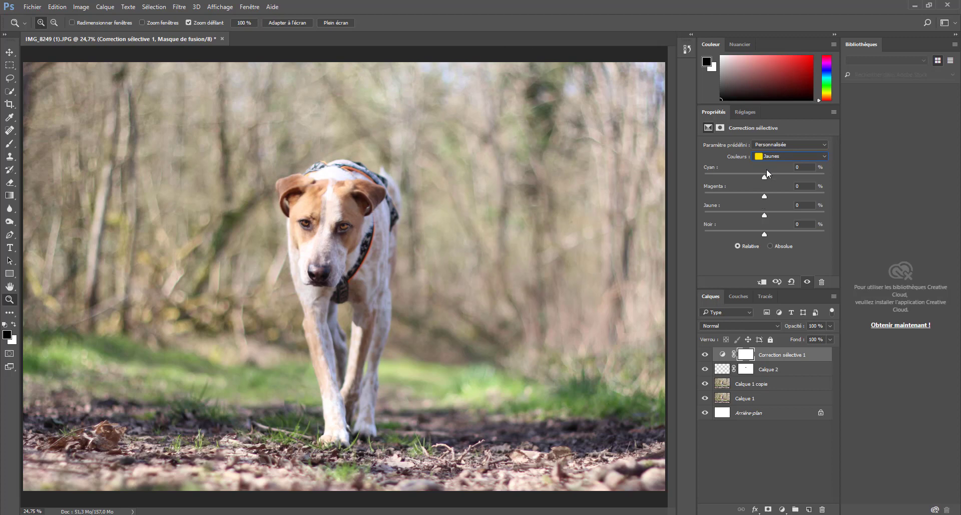
drag(761, 177, 760, 177)
drag(765, 216, 770, 215)
- Set the cyan of the greens to -64% in the Selective Color adjustment and try out their magenta and yellow amounts
click(781, 156)
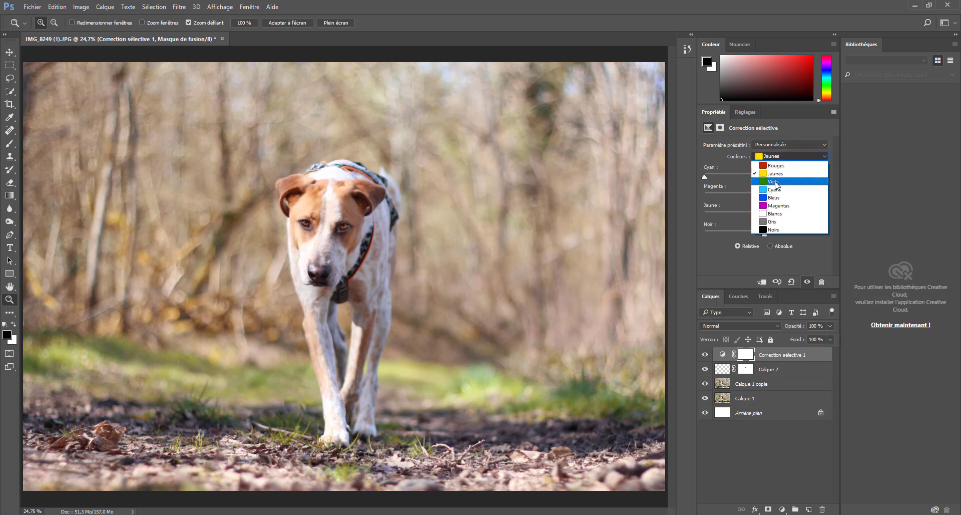
click(775, 182)
drag(765, 176, 747, 177)
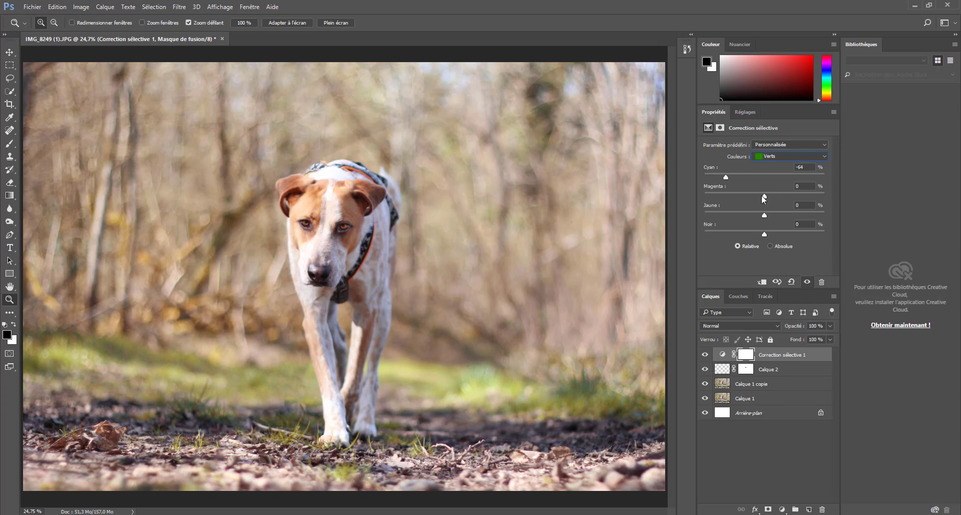
drag(750, 195, 738, 194)
mouse_move(768, 215)
mouse_down()
mouse_move(752, 214)
mouse_move(791, 215)
mouse_move(765, 215)
mouse_up()
- Set the grays in the Selective Color adjustment to cyan +1% and magenta -2%
click(801, 156)
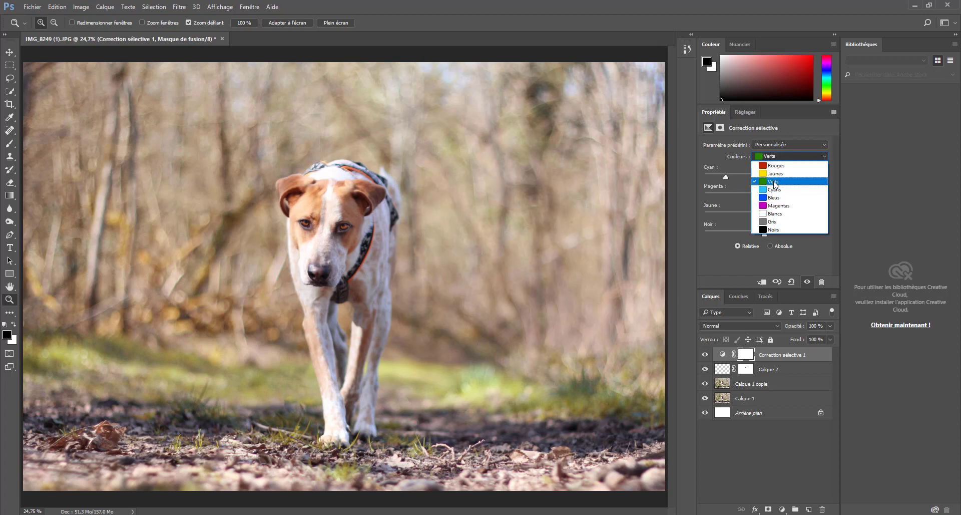
click(773, 223)
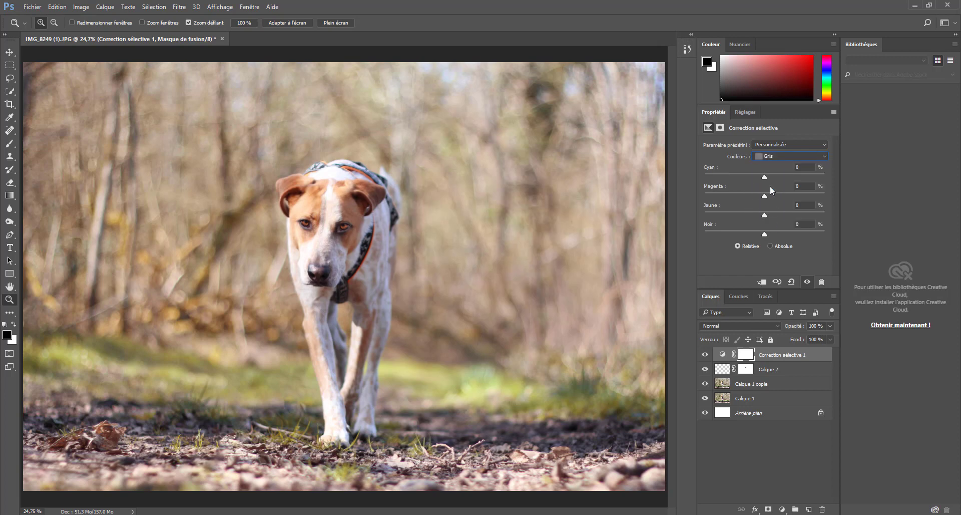
drag(773, 178, 767, 178)
- Paint black over both of the dog's eyes on the Selective Color mask with an enlarged soft brush, then compare with the adjustment hidden
click(10, 145)
click(10, 145)
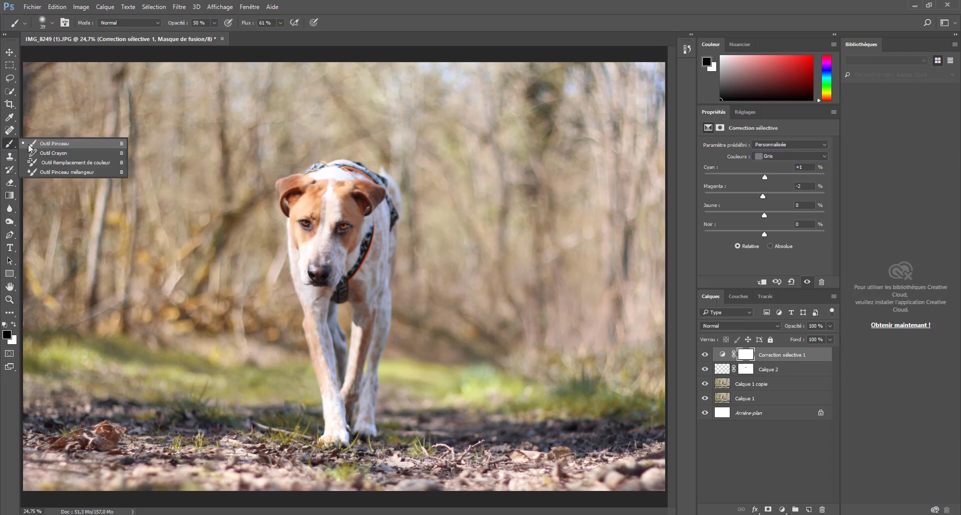
click(31, 144)
click(45, 25)
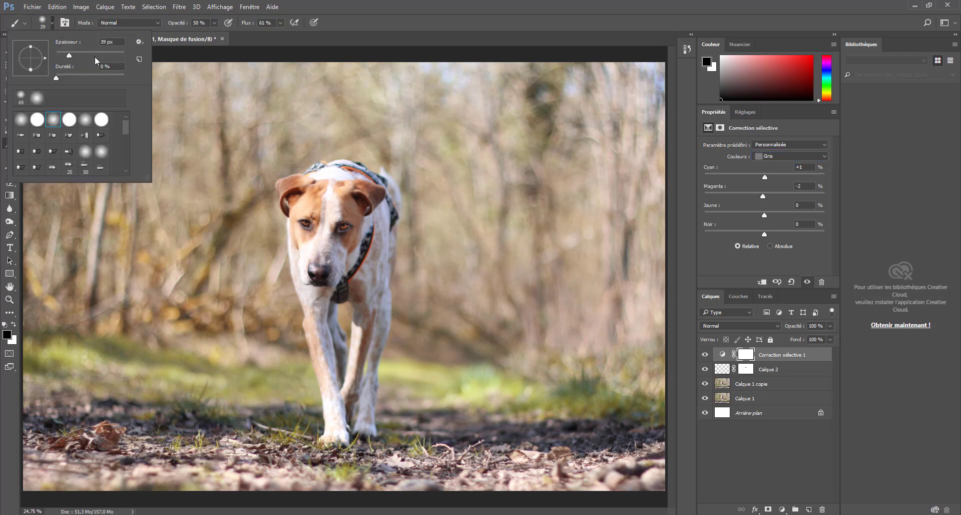
click(105, 54)
click(734, 355)
click(734, 356)
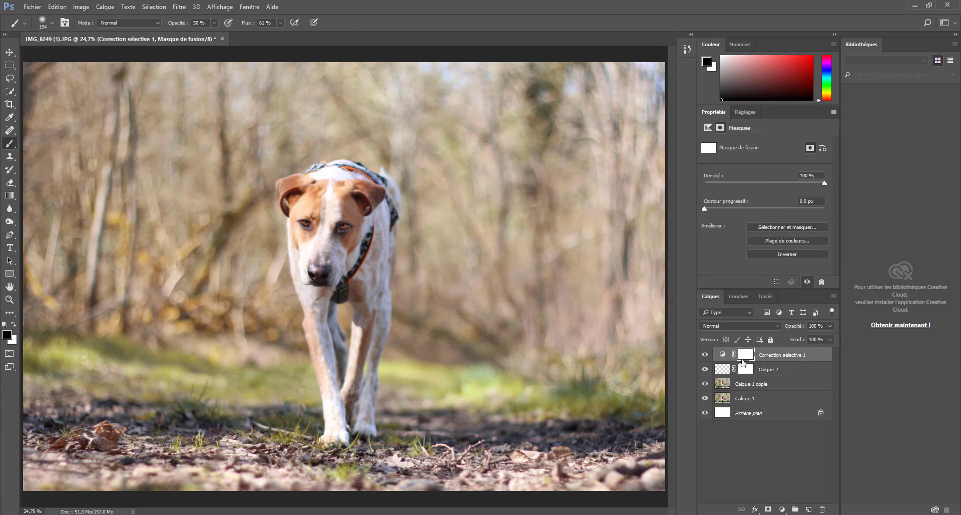
click(305, 224)
click(344, 227)
click(705, 354)
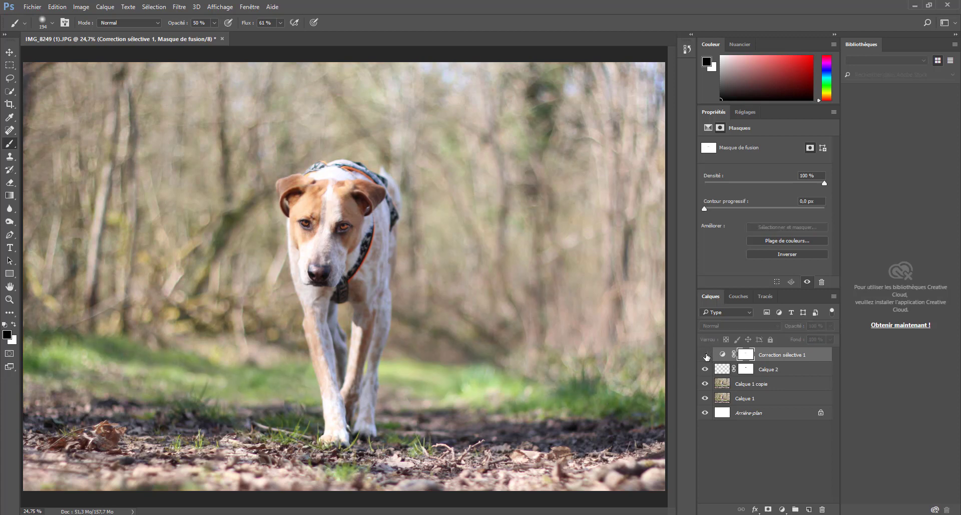
click(705, 355)
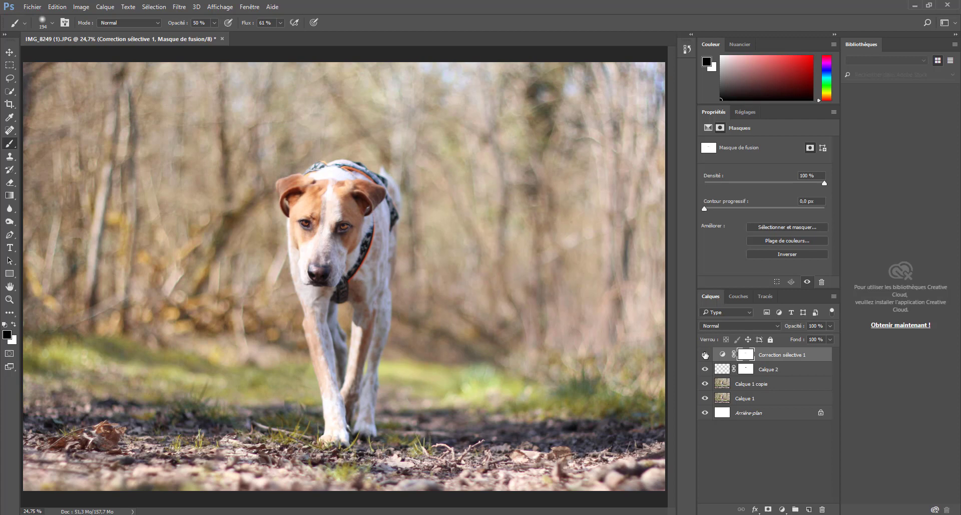
- Add a linear 90° gradient fill layer fading from black to transparent, moving its dialog off the photo
click(782, 509)
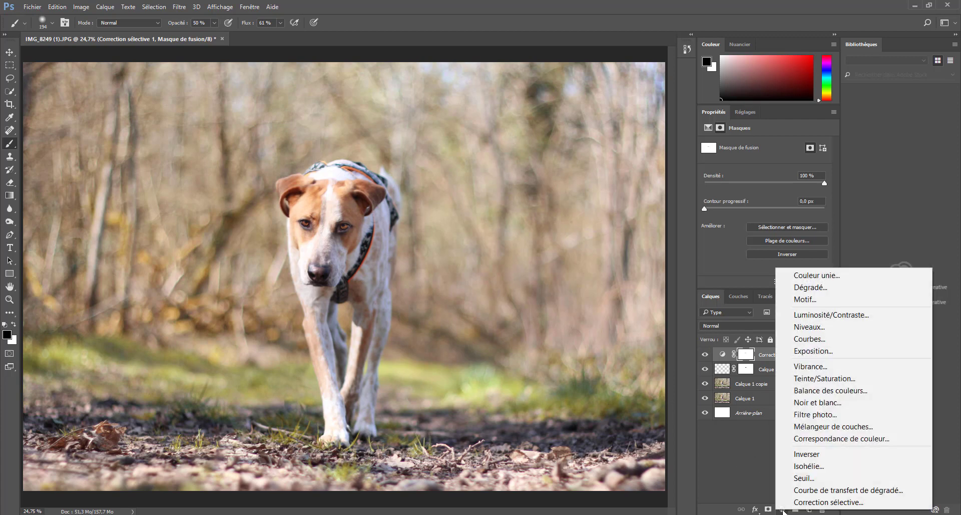
click(810, 288)
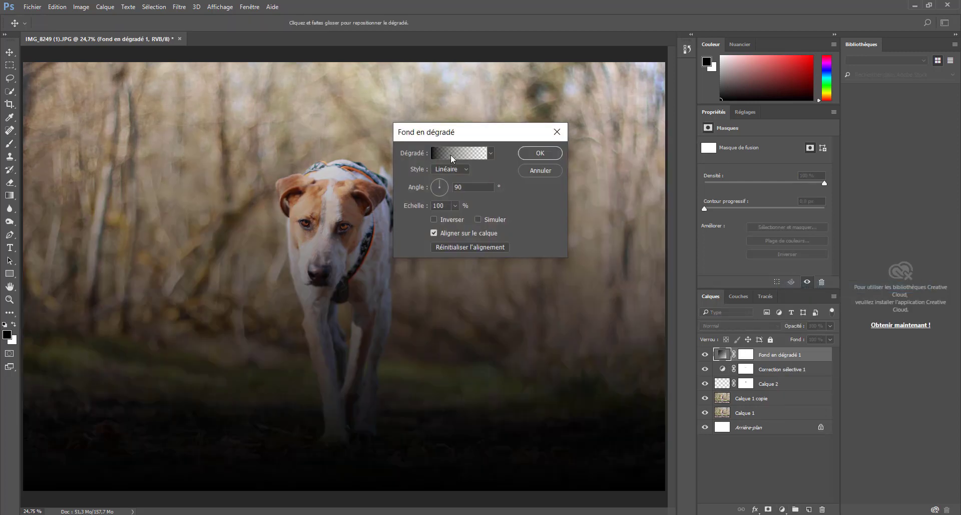
drag(453, 133, 692, 112)
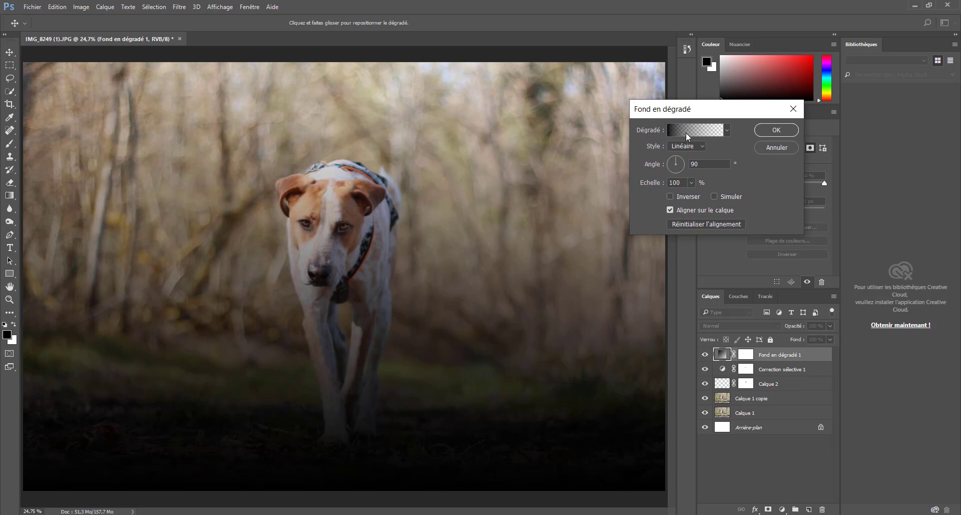
- Recolor the gradient's starting color stop at 0% to a dark warm brown, after trying dark green and near-black shades
click(680, 133)
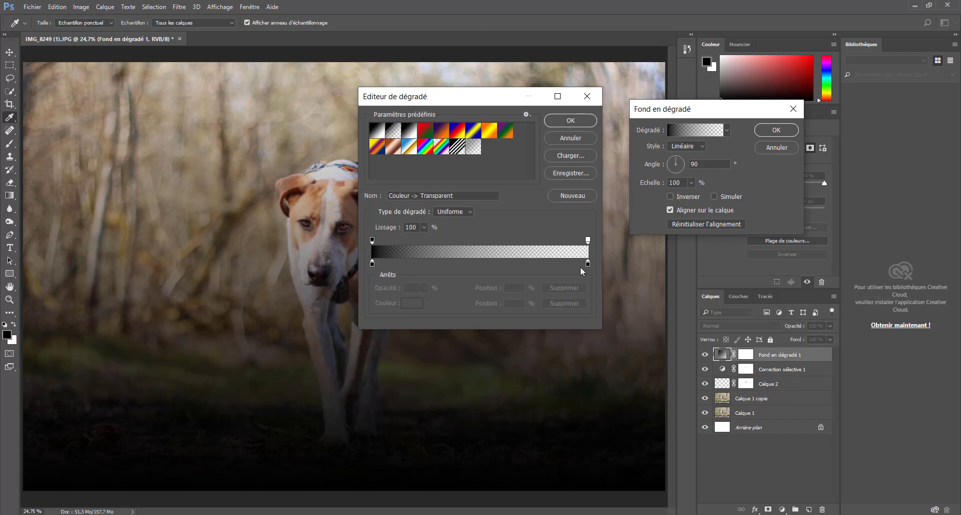
click(371, 263)
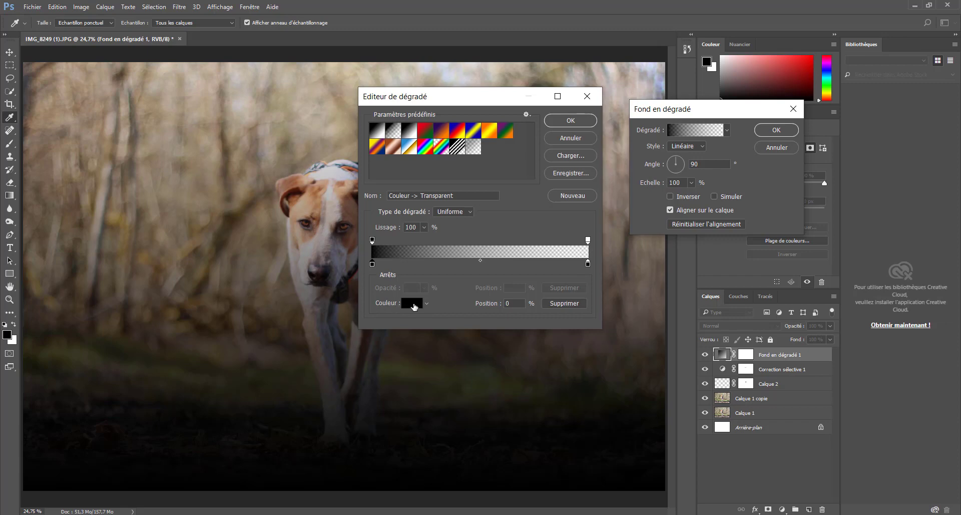
click(412, 304)
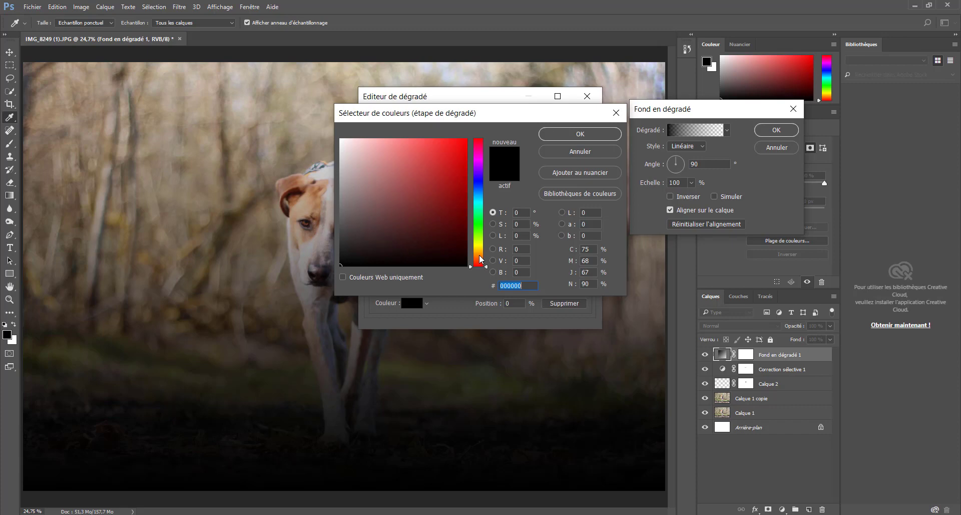
drag(479, 258, 479, 222)
click(366, 252)
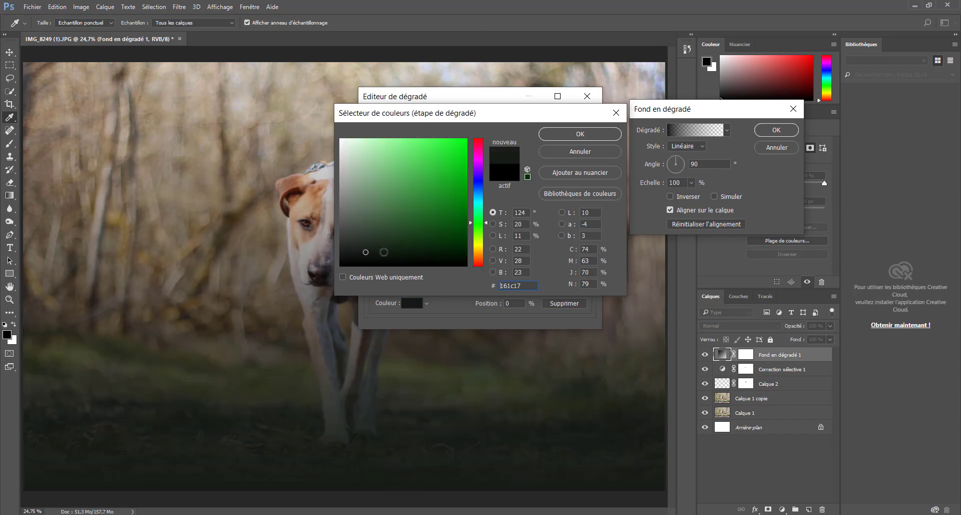
click(480, 256)
click(359, 248)
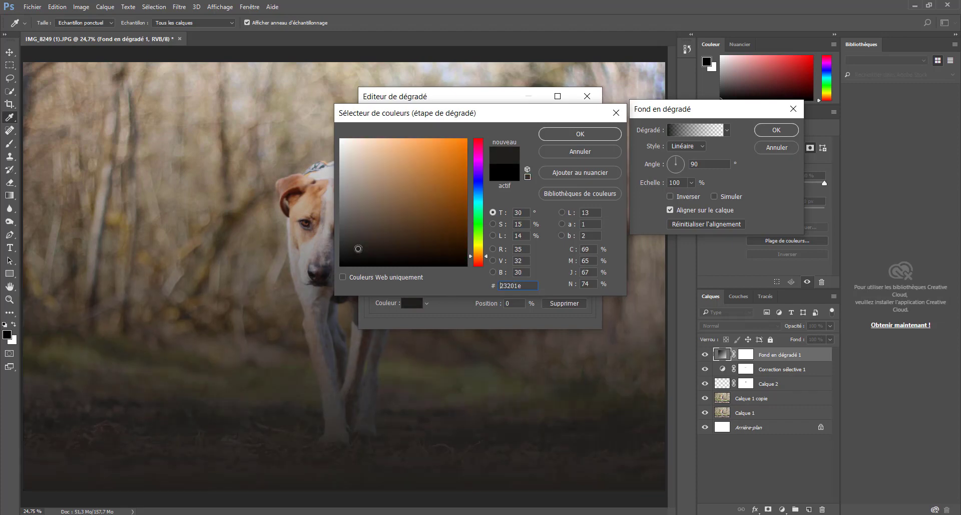
click(332, 269)
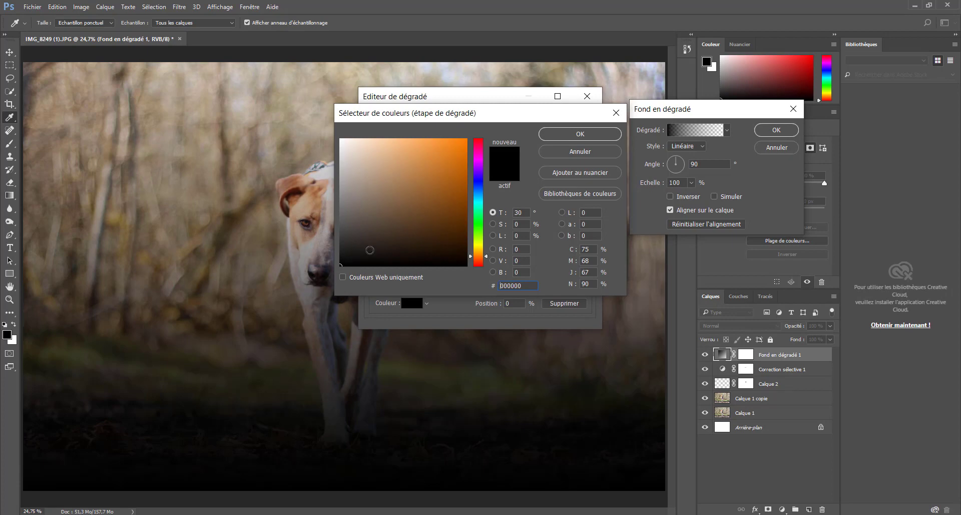
drag(358, 242, 349, 241)
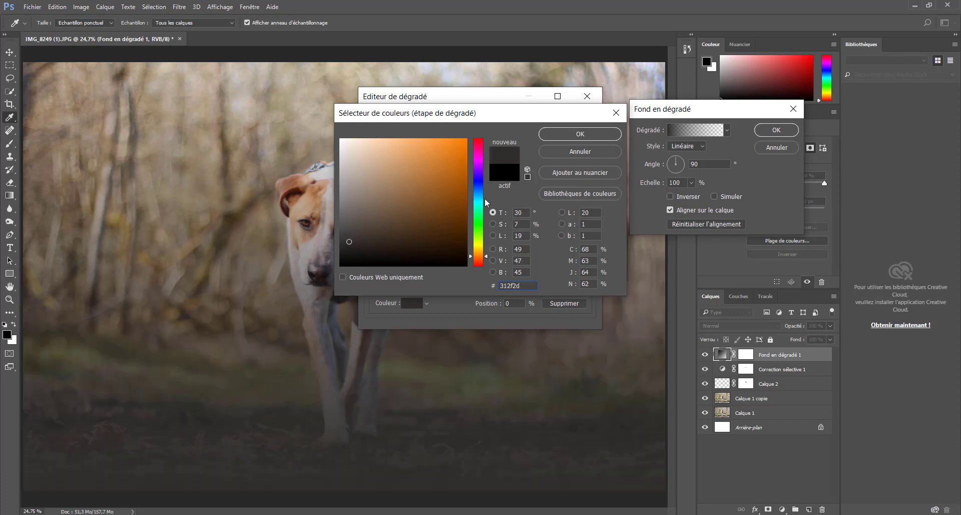
drag(372, 241, 373, 237)
click(596, 136)
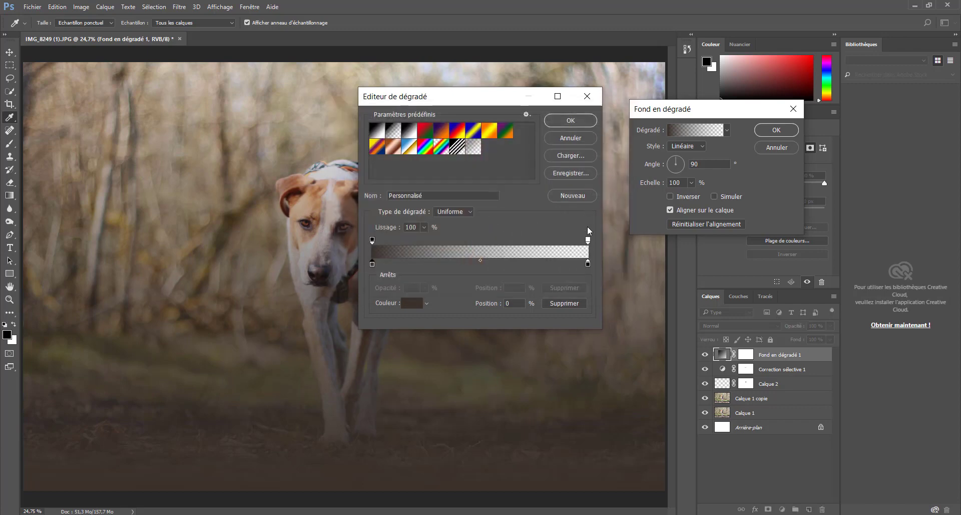
- Set the gradient's end color stop at 100% to dark brown #3b3631 and accept the edited gradient
click(588, 264)
click(412, 304)
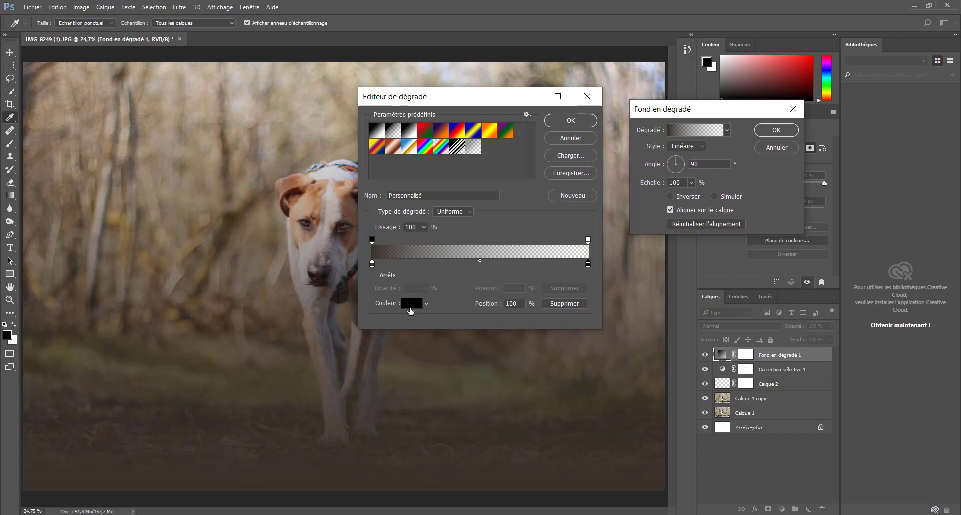
click(478, 256)
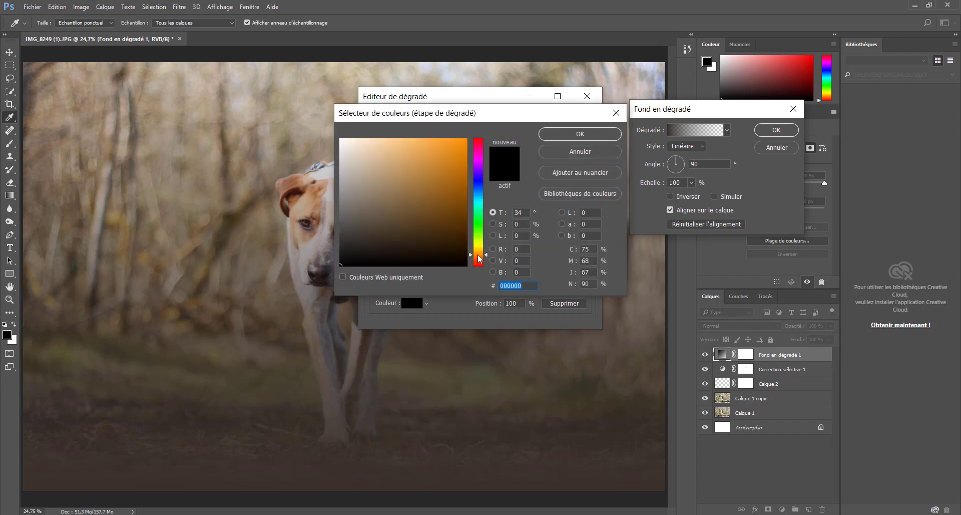
drag(368, 253, 361, 236)
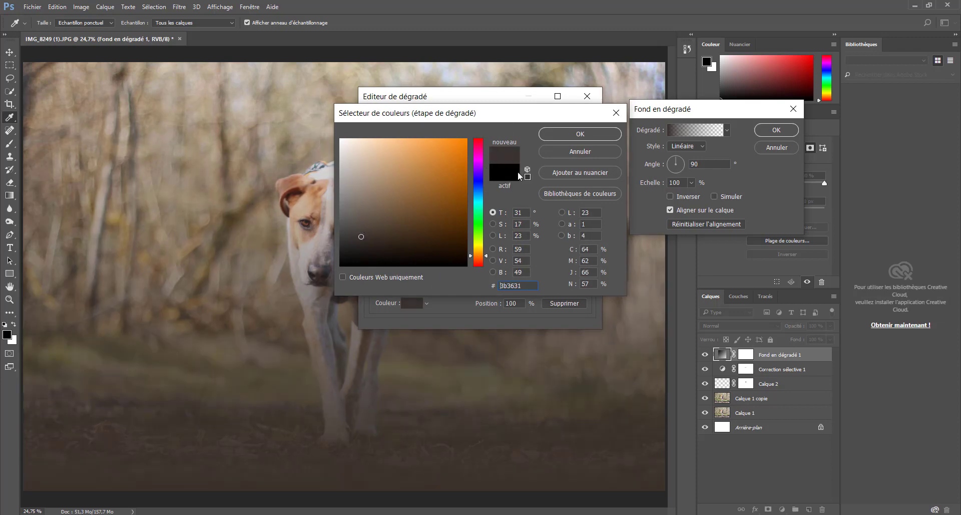
click(577, 137)
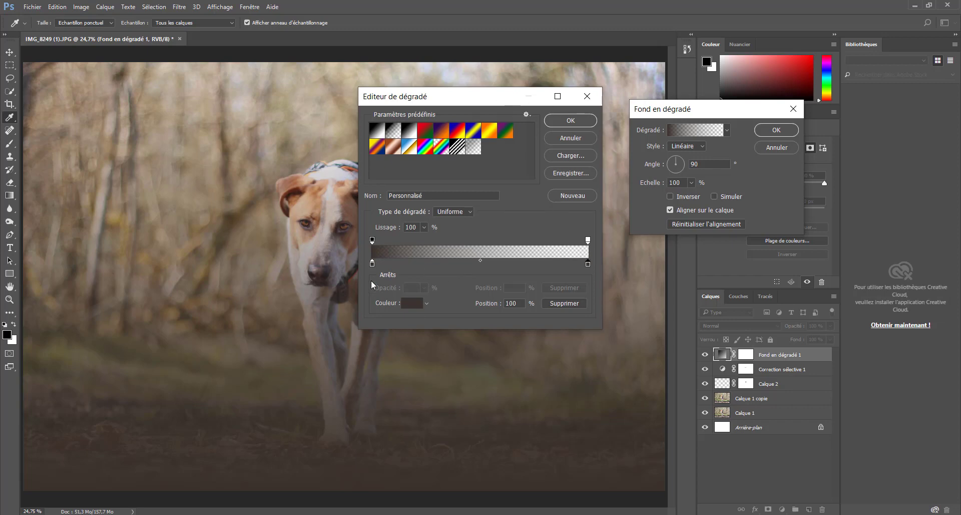
click(571, 122)
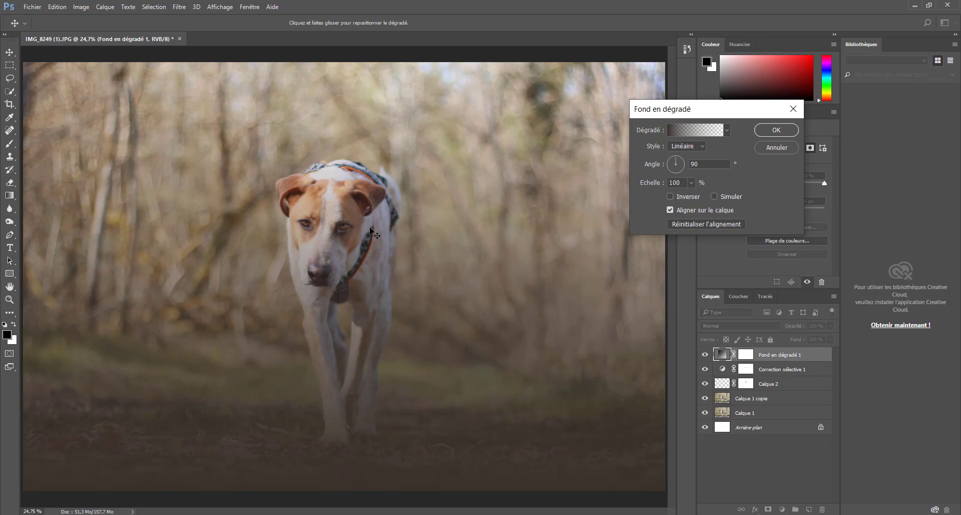
- Make the gradient fill radial and reversed, and move its clear center up over the dog's head
click(687, 147)
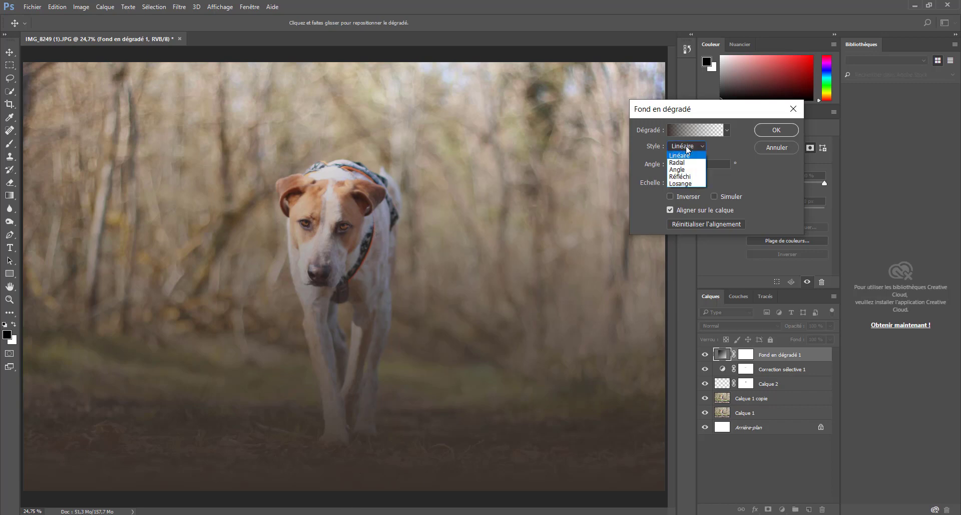
click(687, 162)
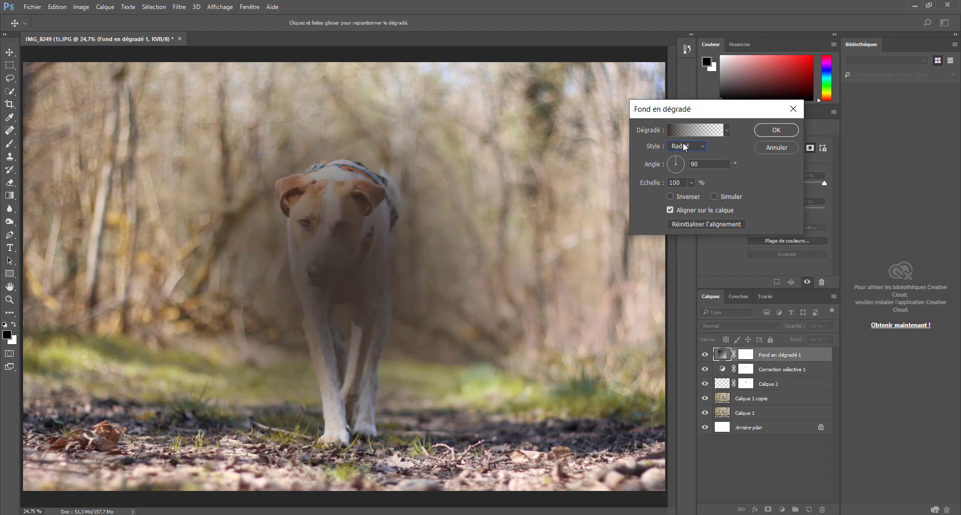
click(670, 197)
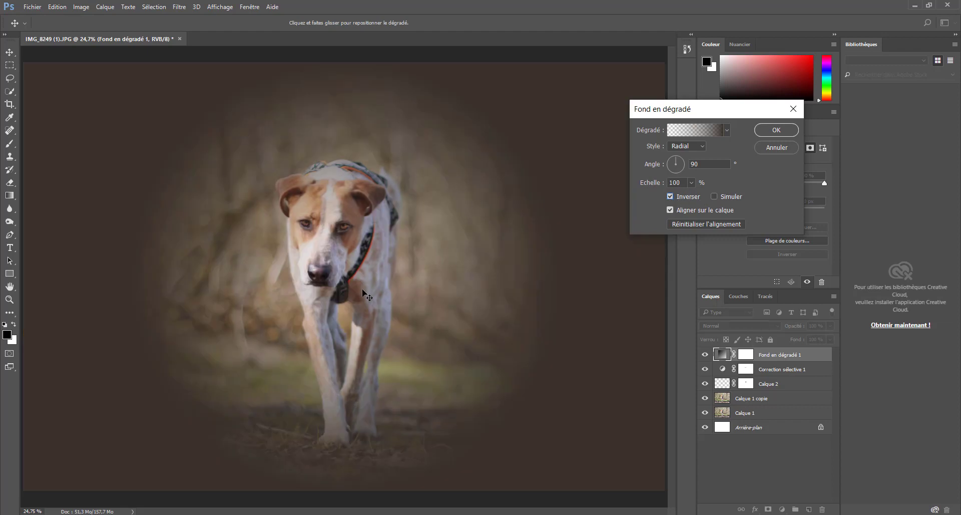
drag(362, 289, 360, 184)
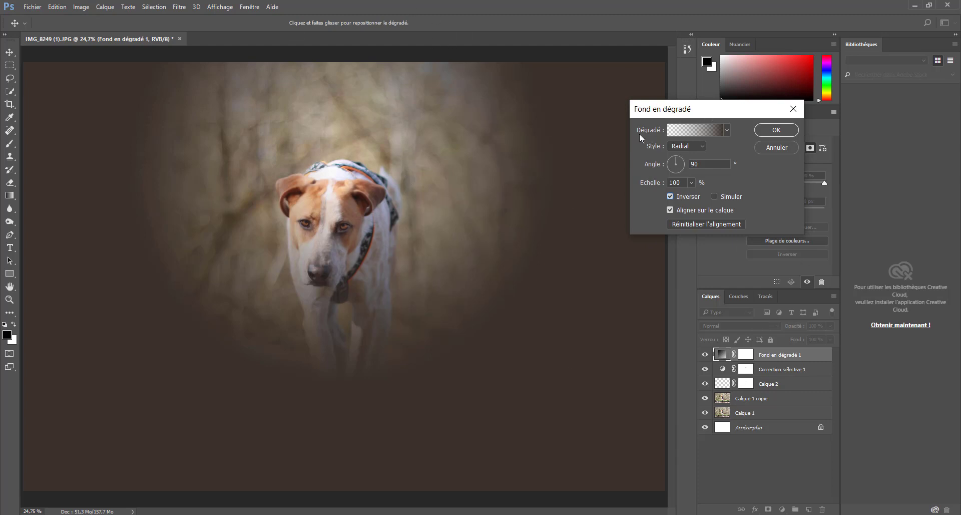
- Try the radial gradient's clear center over the trees beside the dog, then bring it back over the dog's head
drag(347, 250, 512, 131)
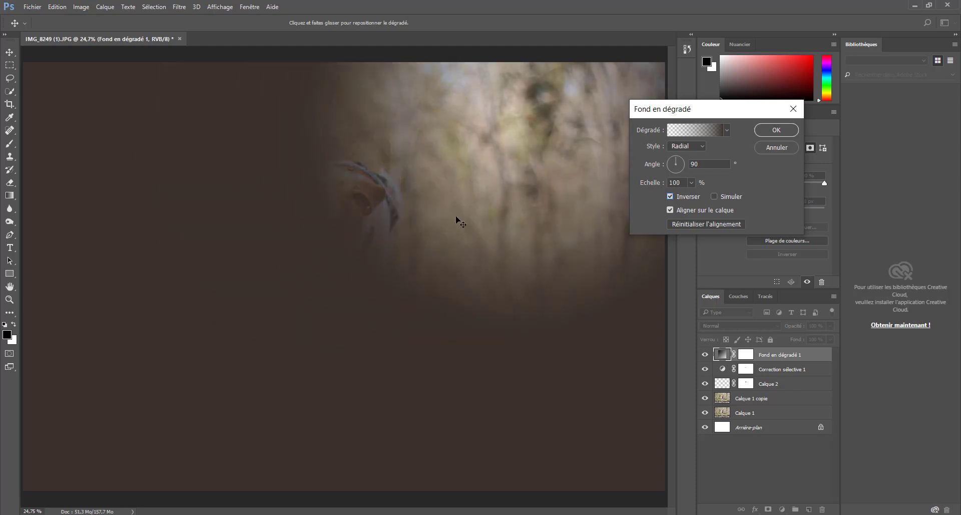
drag(455, 216, 532, 133)
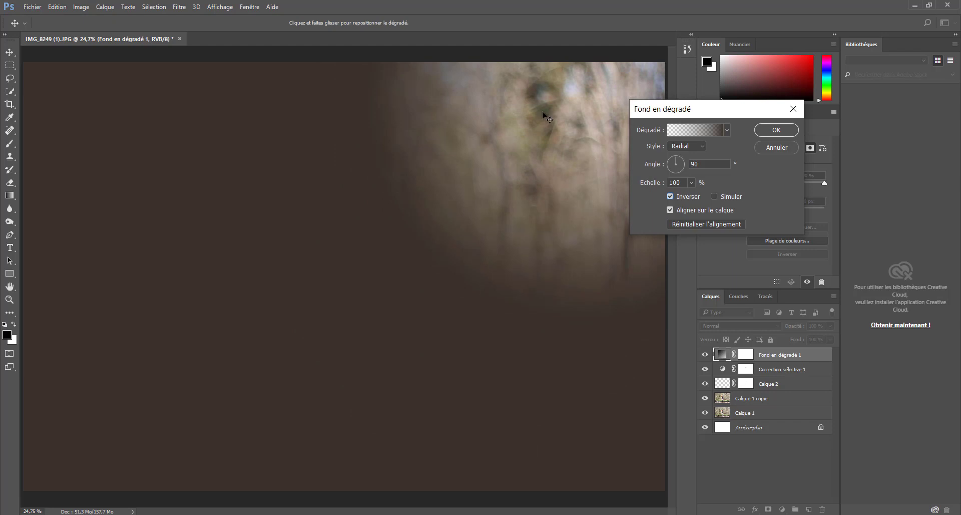
drag(543, 118, 549, 108)
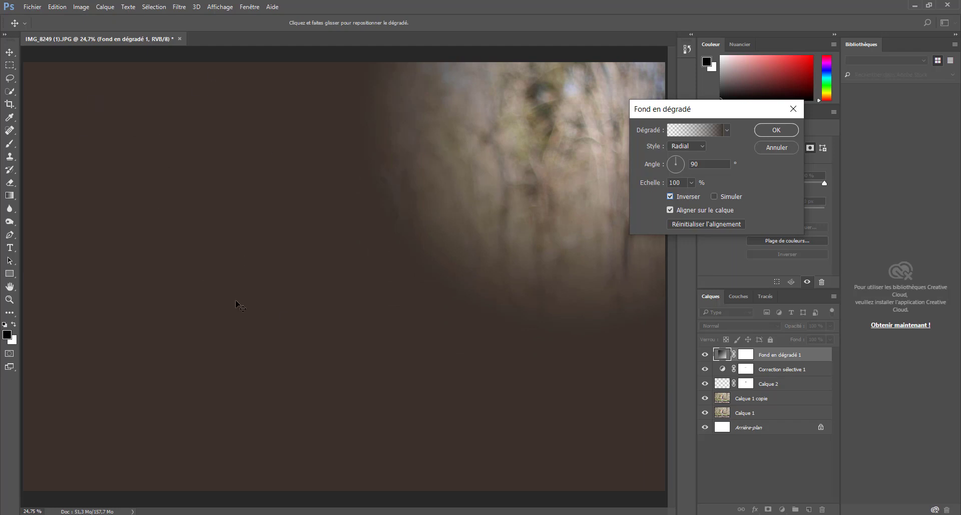
drag(551, 204, 317, 225)
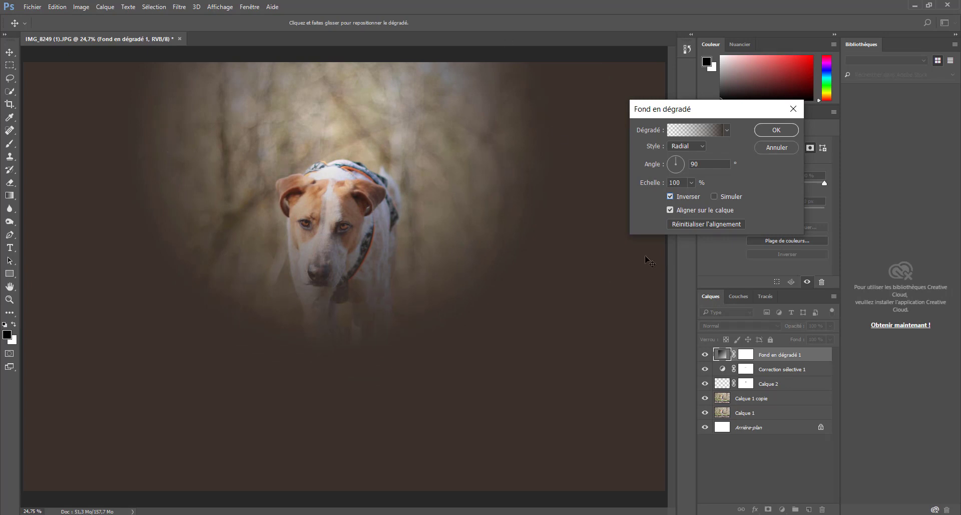
- Enlarge the radial gradient to a scale of 264% and apply the fill
click(692, 183)
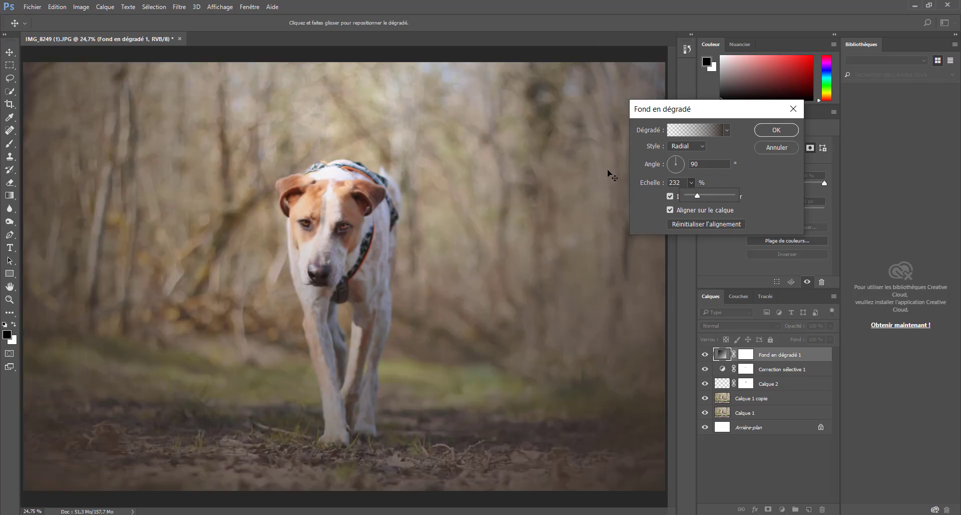
drag(697, 193, 699, 195)
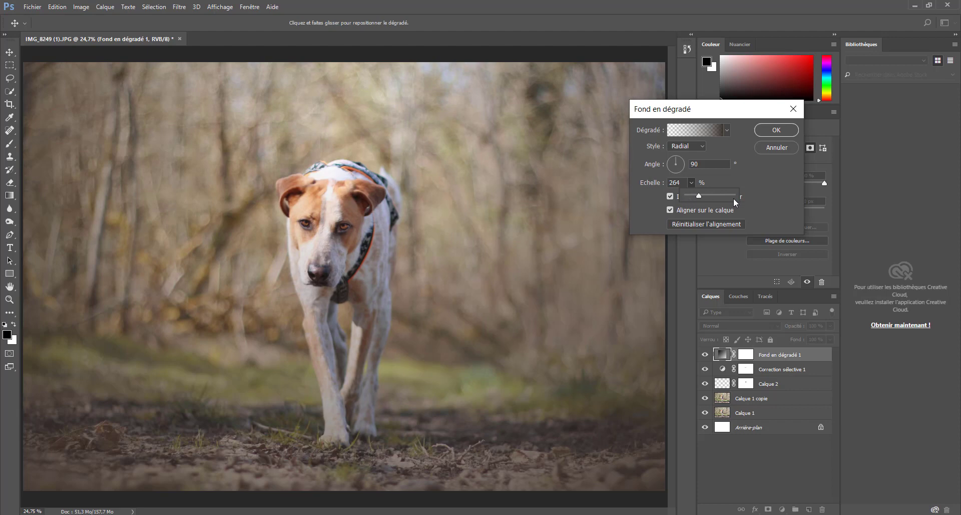
click(764, 130)
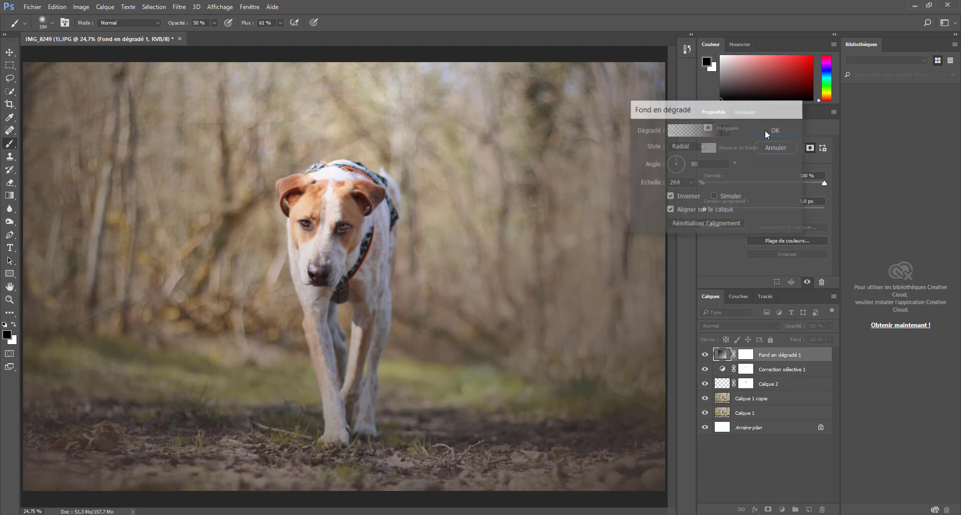
- Paint black with a soft 2684 px brush on the gradient fill's mask over the dog and the trees above it
click(745, 355)
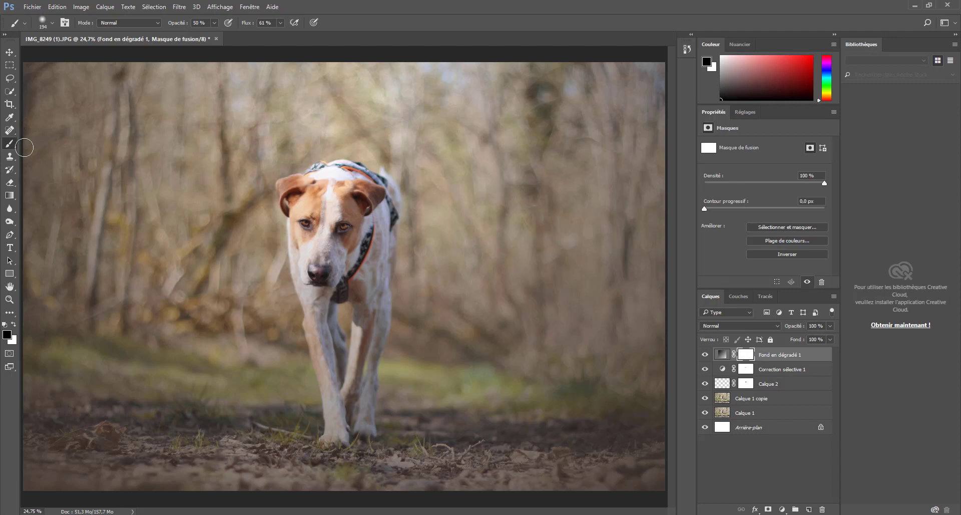
click(42, 22)
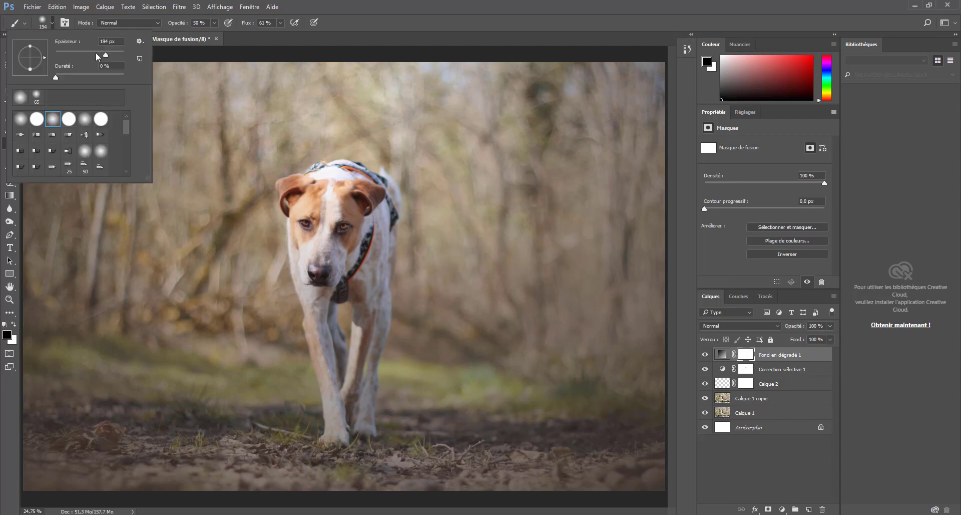
click(119, 56)
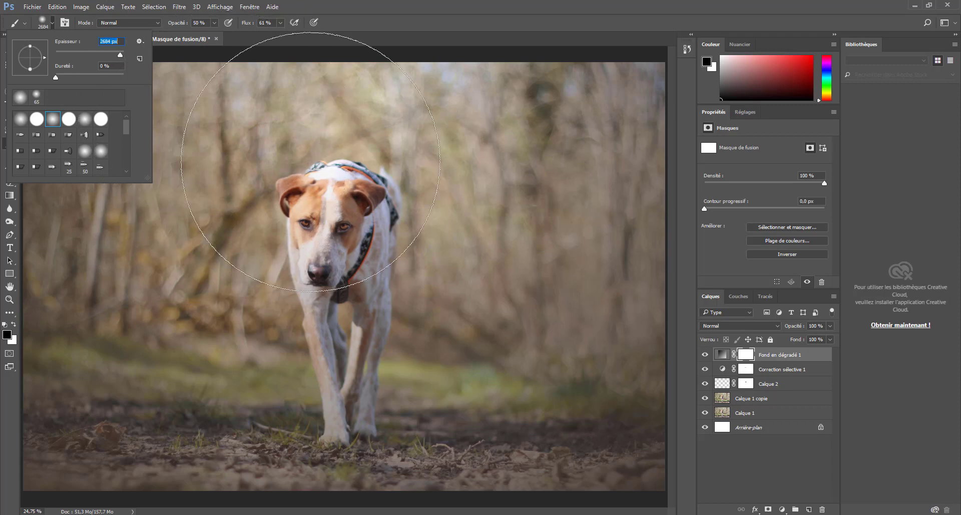
key(Return)
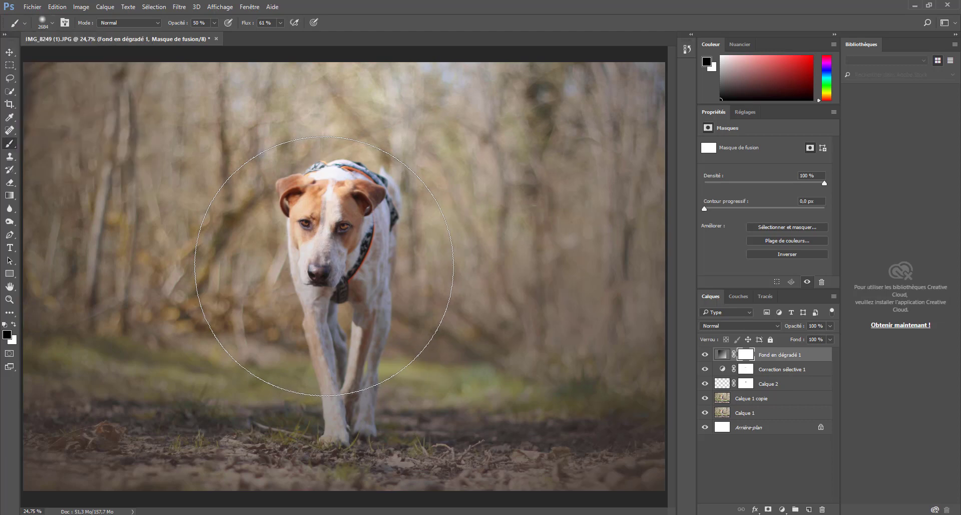
click(324, 266)
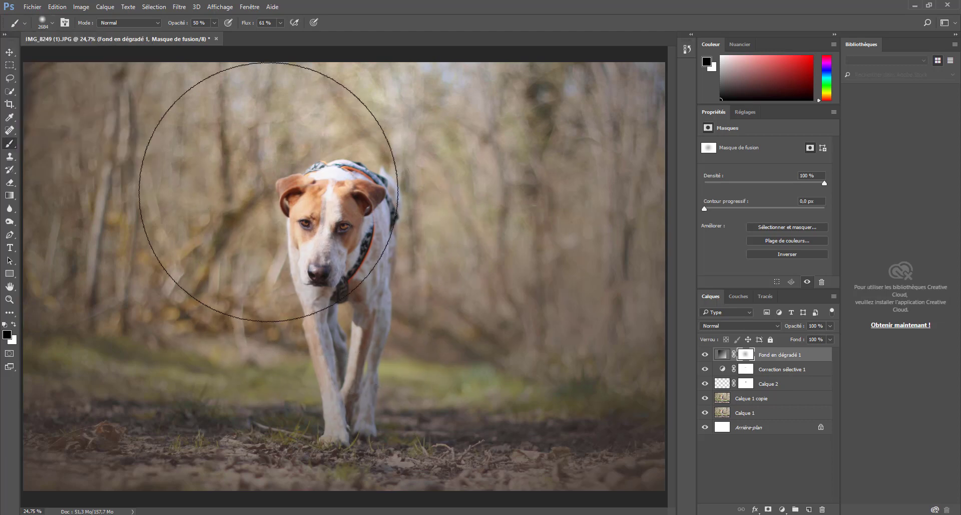
click(207, 106)
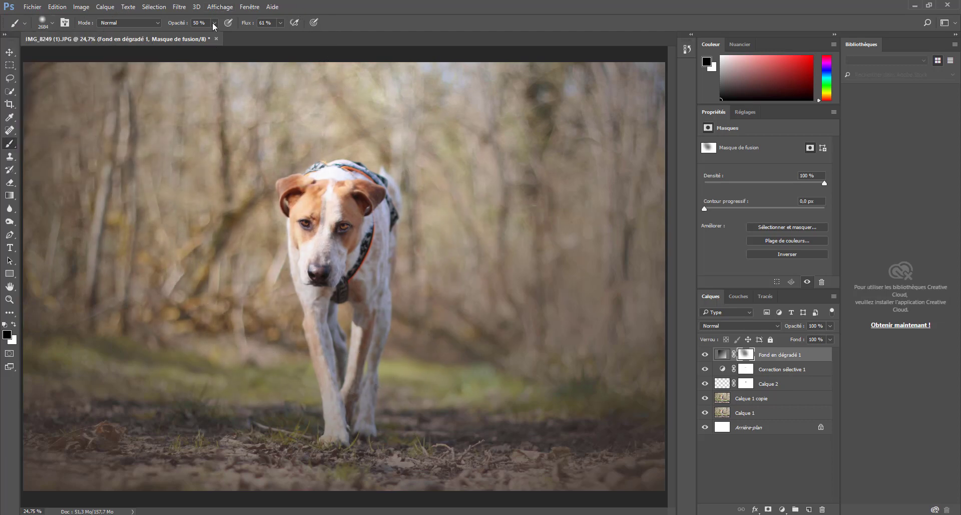
- Raise the brush opacity and flow to 100% and paint black on the mask across the upper background and the dog's body
click(281, 25)
click(299, 34)
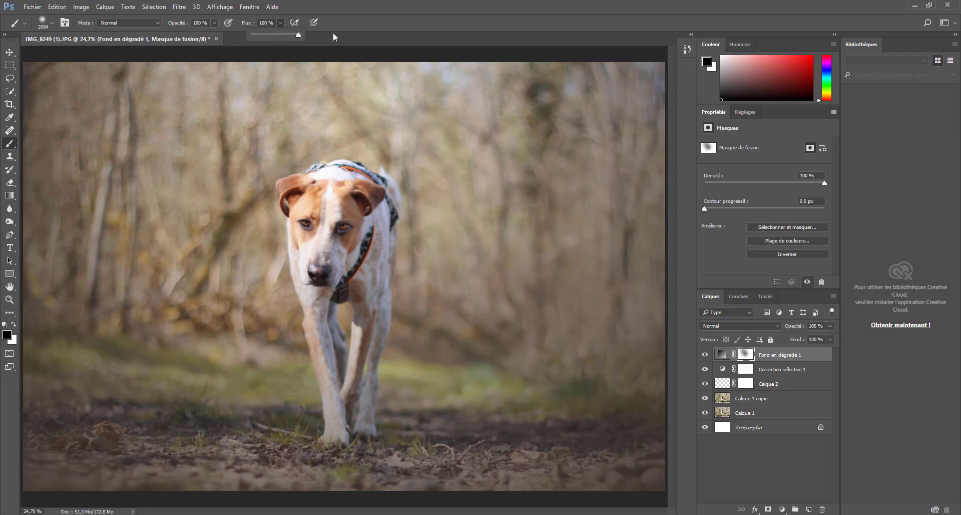
mouse_move(383, 110)
mouse_down()
mouse_move(269, 102)
mouse_move(181, 56)
mouse_up()
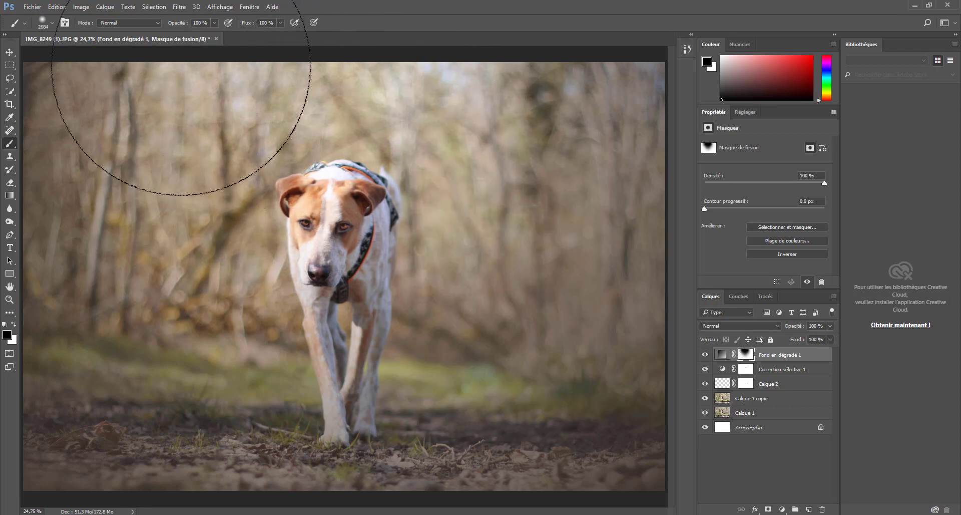
click(565, 48)
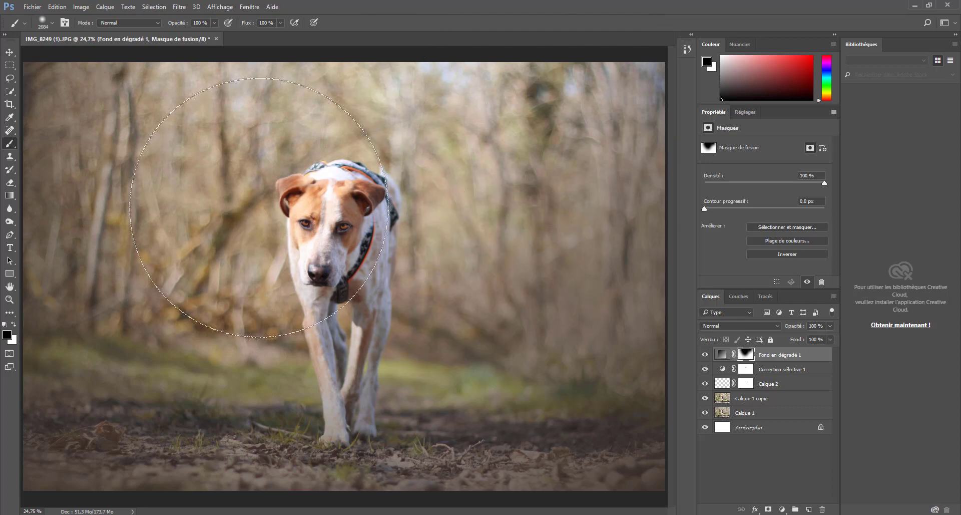
drag(341, 322, 345, 300)
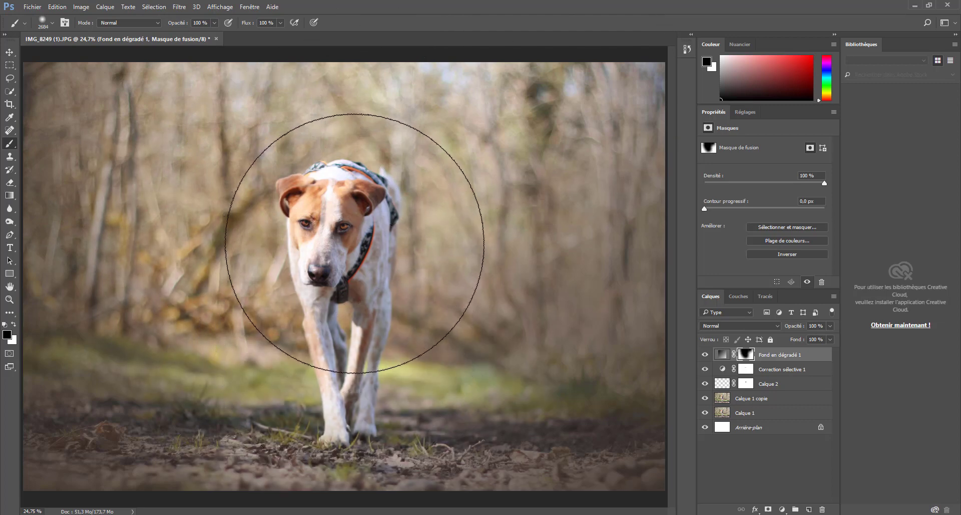
click(405, 310)
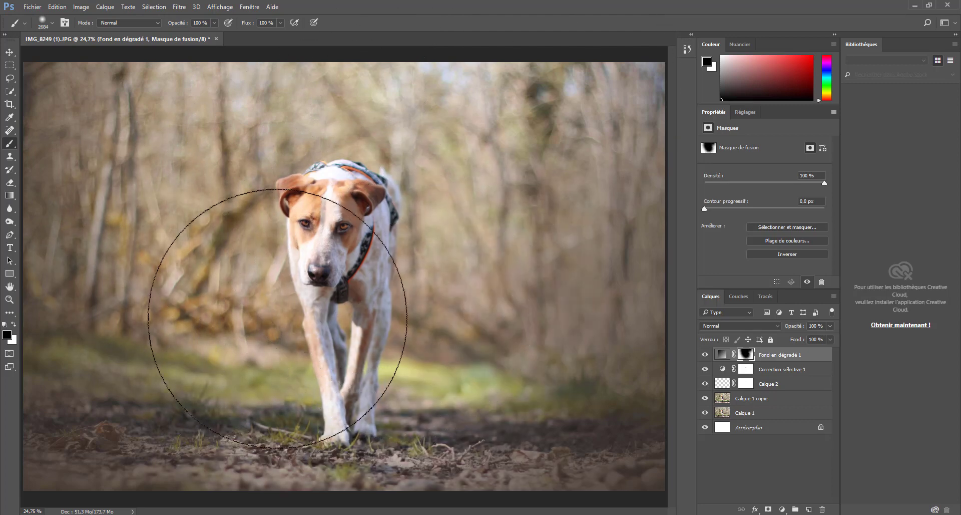
- Paint black on the first gradient's mask around the dog's legs and add a second gradient fill layer
click(255, 348)
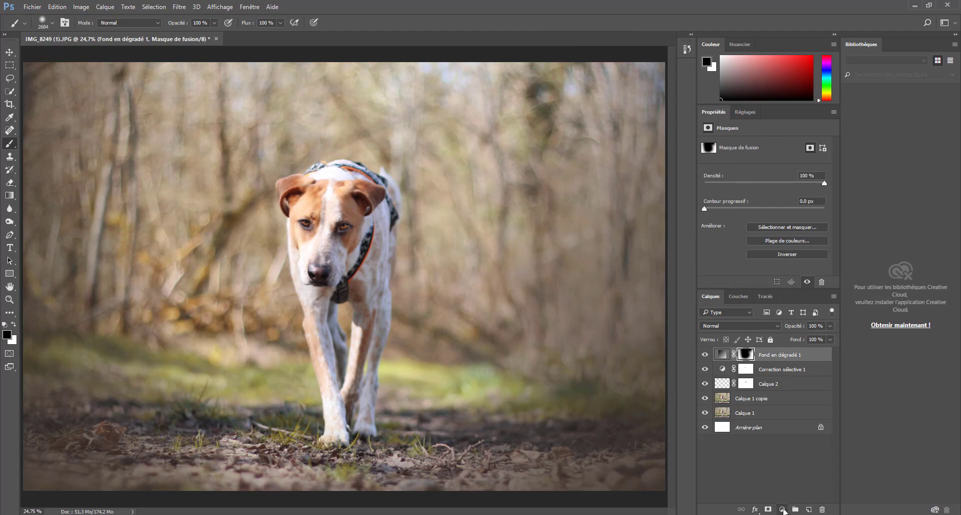
click(782, 508)
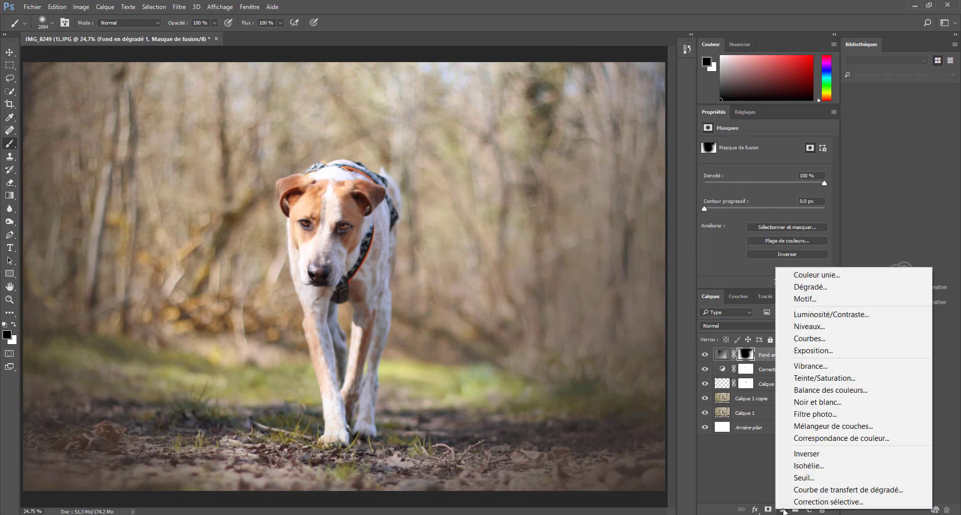
click(807, 287)
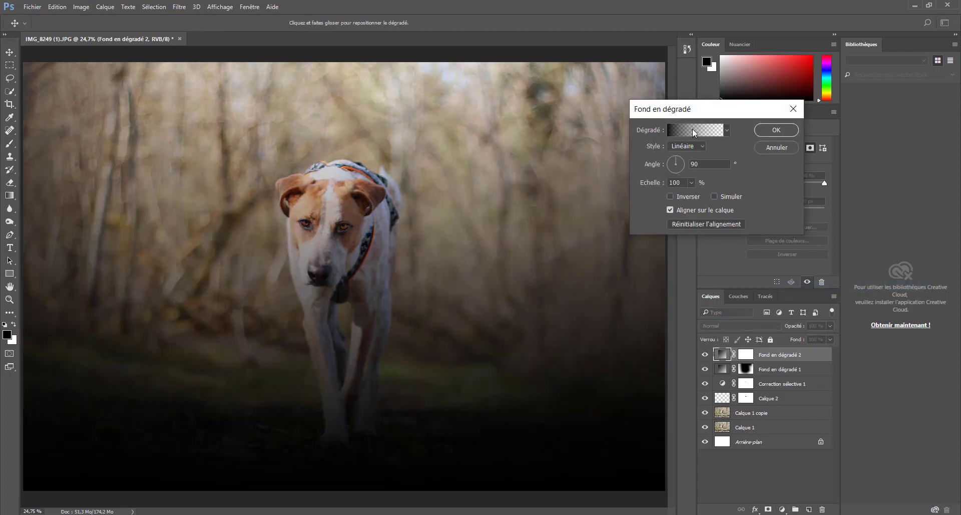
- Set the new gradient's starting color stop to a pale peach with a hue of 30°
click(692, 128)
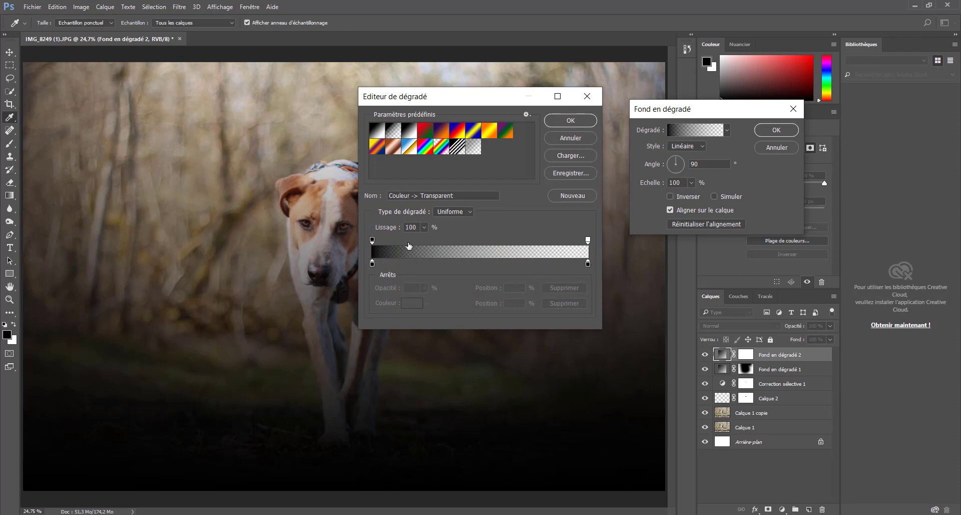
click(372, 264)
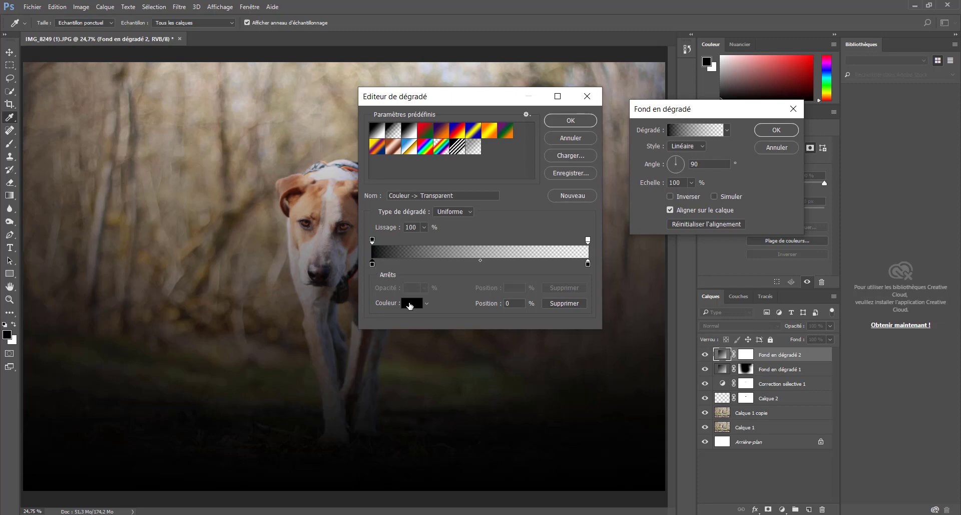
click(409, 303)
click(479, 257)
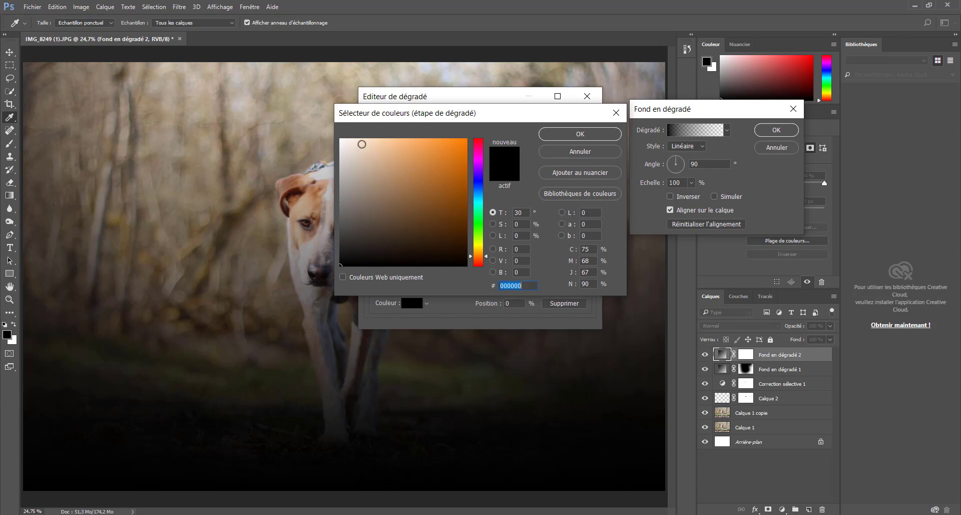
click(363, 144)
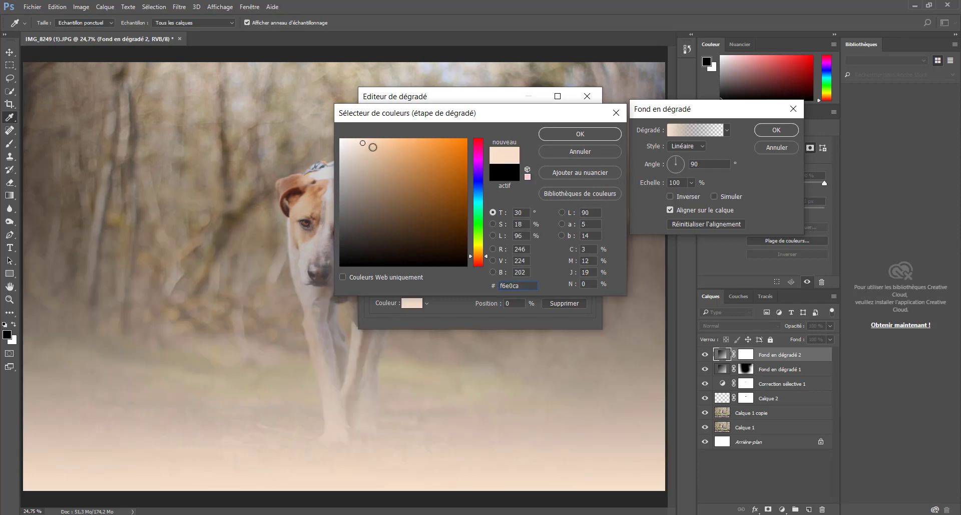
click(368, 144)
click(568, 132)
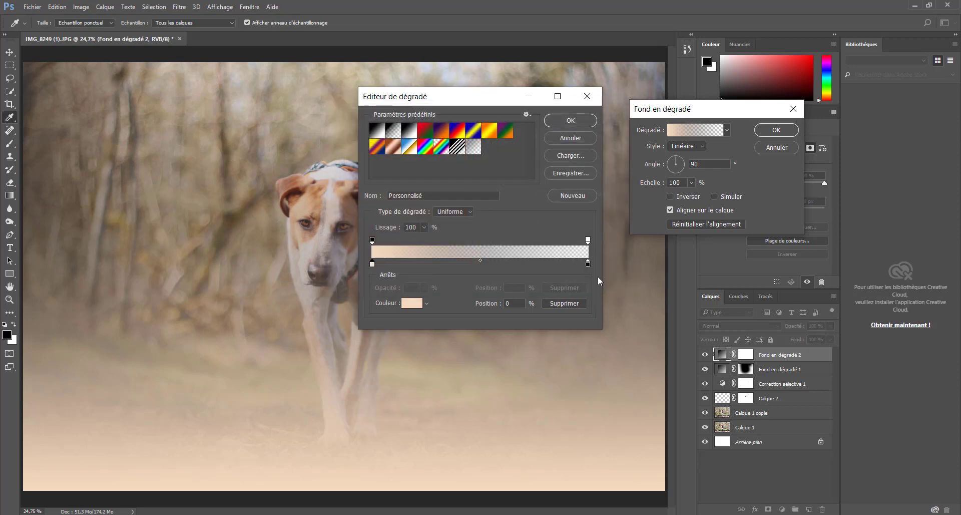
- Set the gradient's end color stop to a light peach with a hue of 25° and accept the edited gradient
click(587, 263)
click(413, 303)
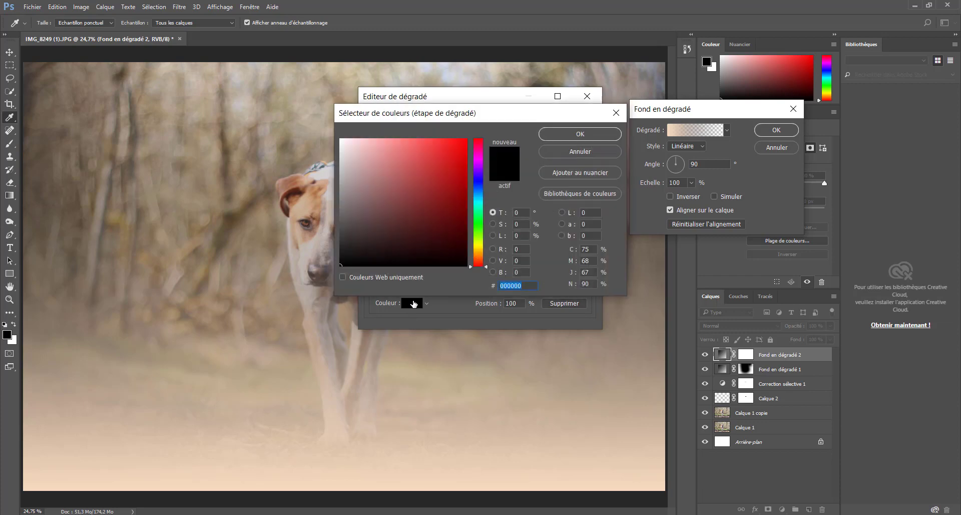
click(478, 257)
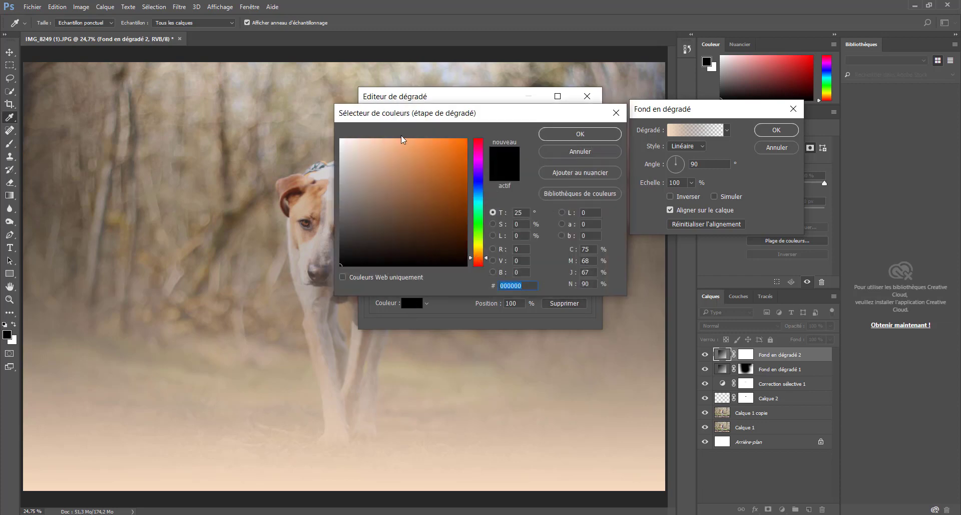
click(378, 142)
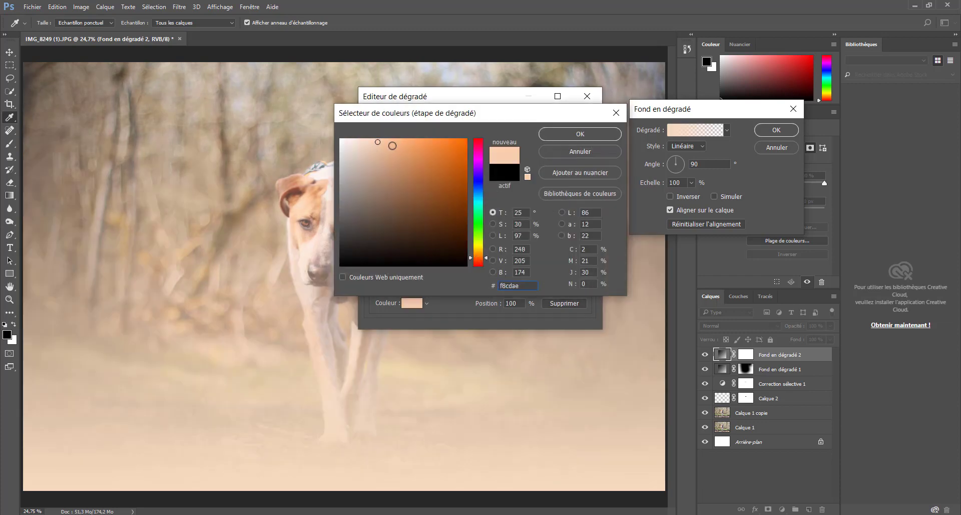
click(384, 142)
click(570, 135)
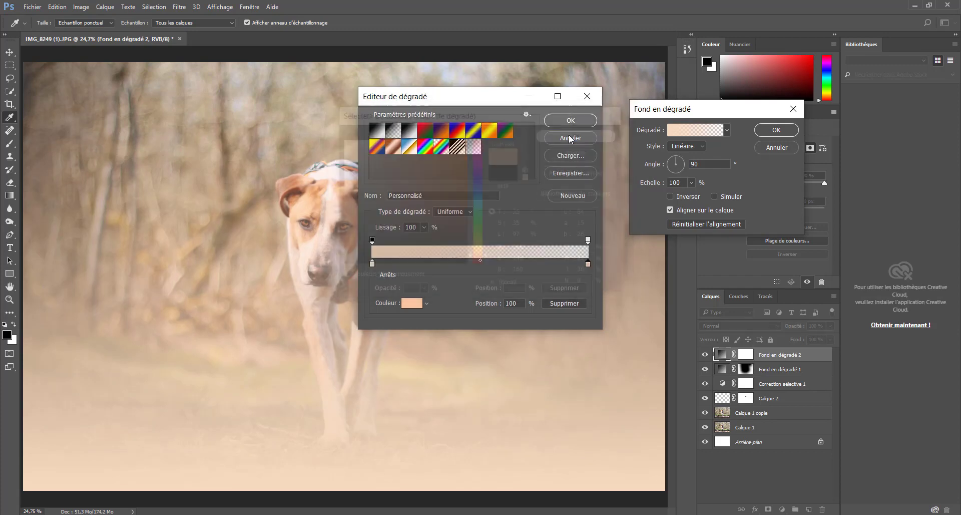
click(577, 121)
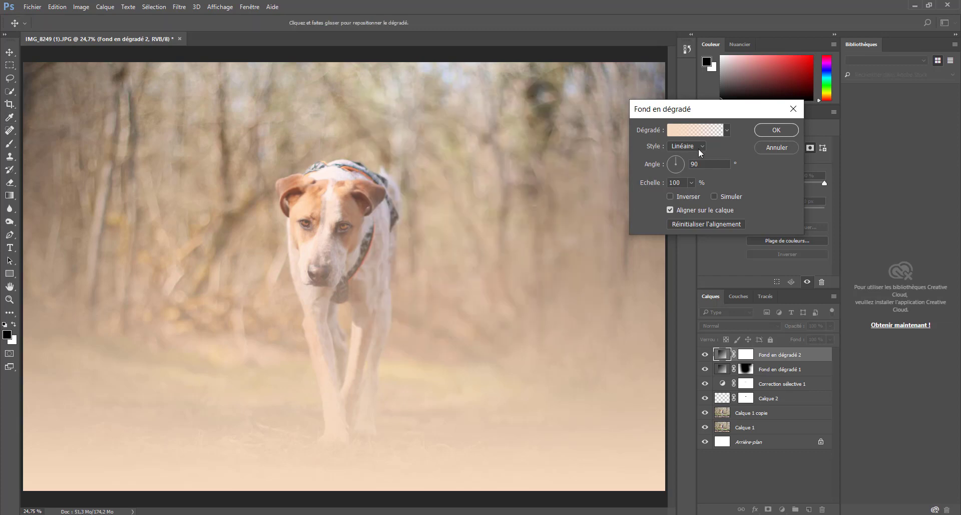
- Make the peach gradient Radial and move its glow off the dog to the upper edge of the photo
click(685, 145)
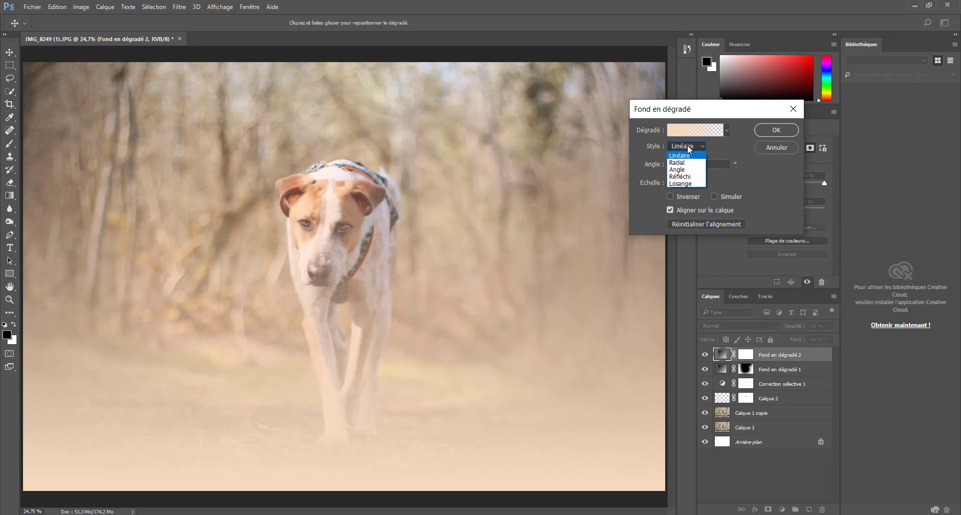
click(687, 163)
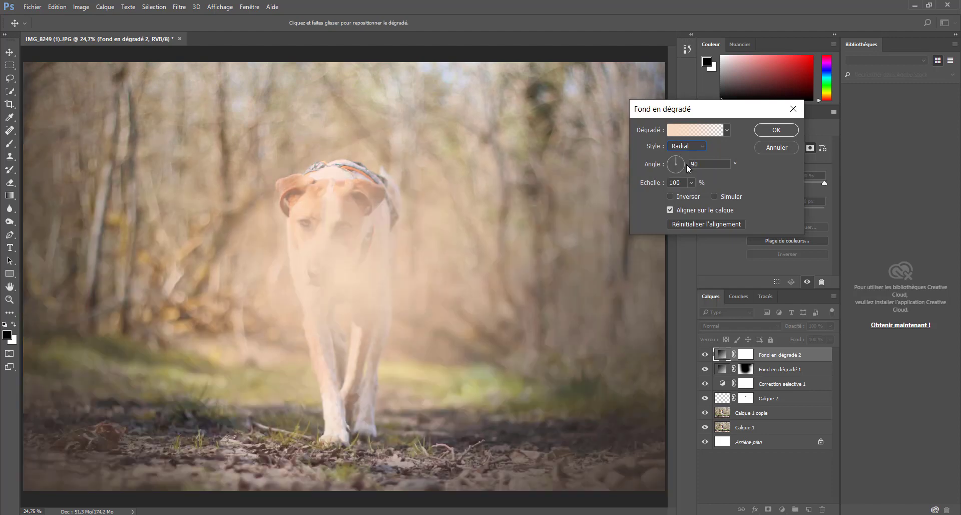
drag(422, 214, 495, 111)
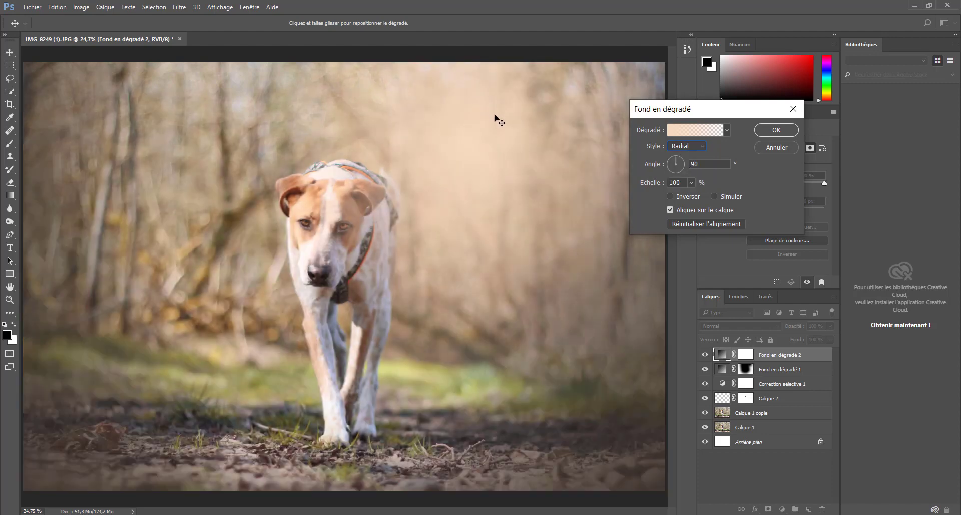
drag(476, 184, 363, 61)
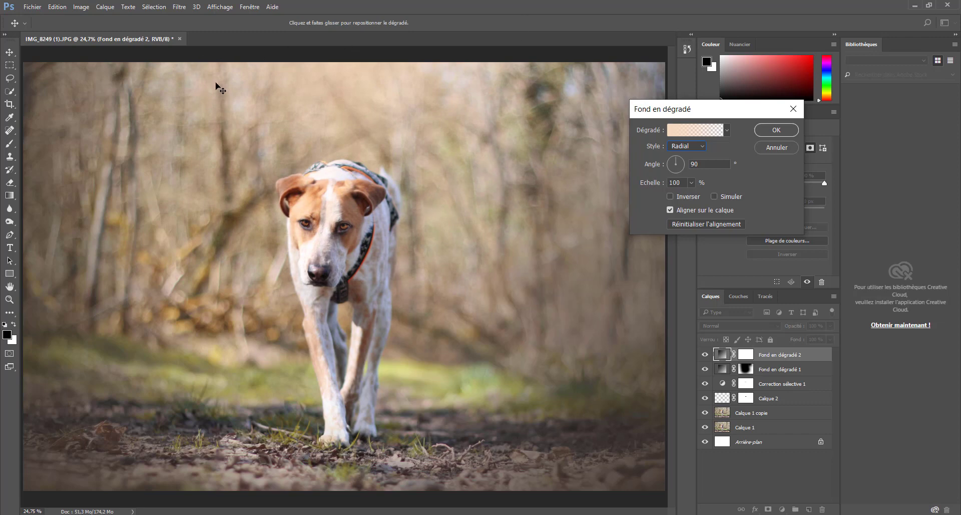
- Enlarge the peach gradient to a scale of 166%, reposition it along the photo's upper edge and apply the fill
click(692, 182)
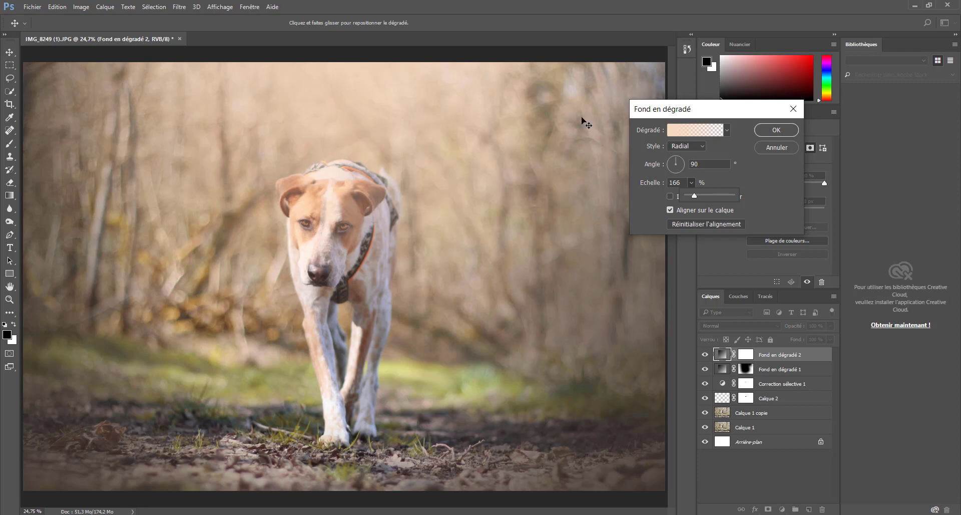
drag(391, 74, 420, 54)
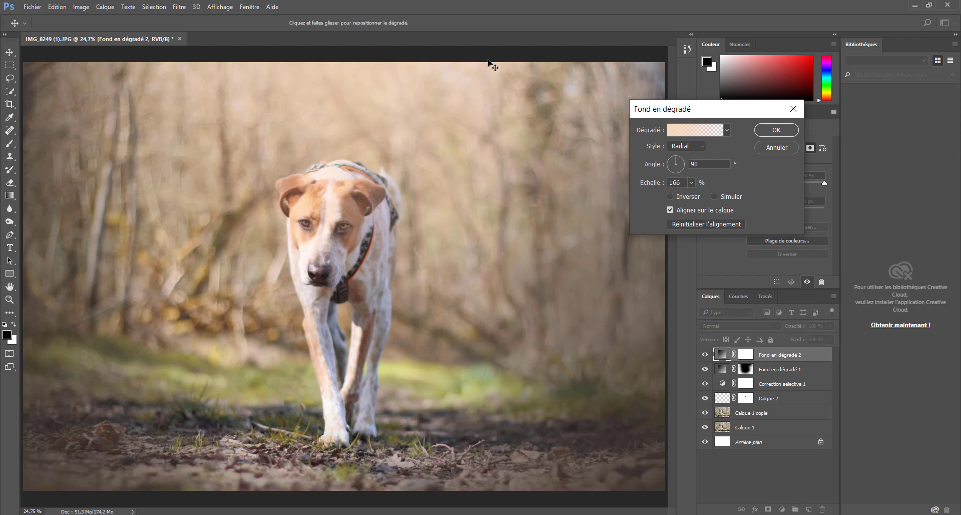
click(776, 130)
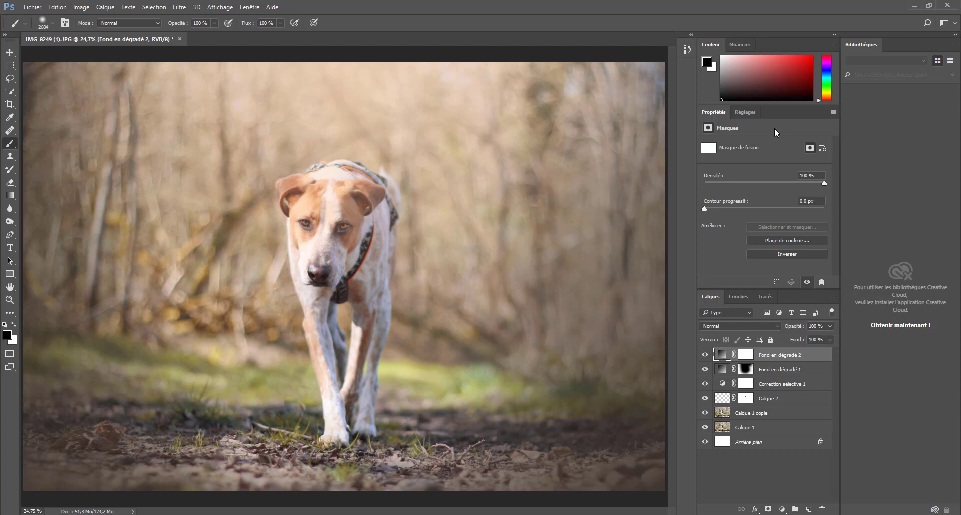
- Set the peach gradient layer's blend mode to Superposition
click(743, 325)
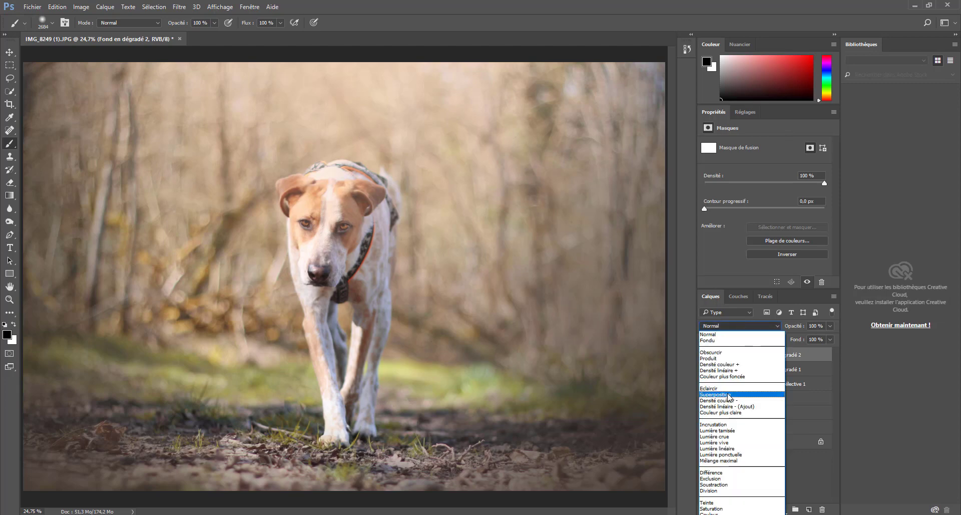
click(729, 394)
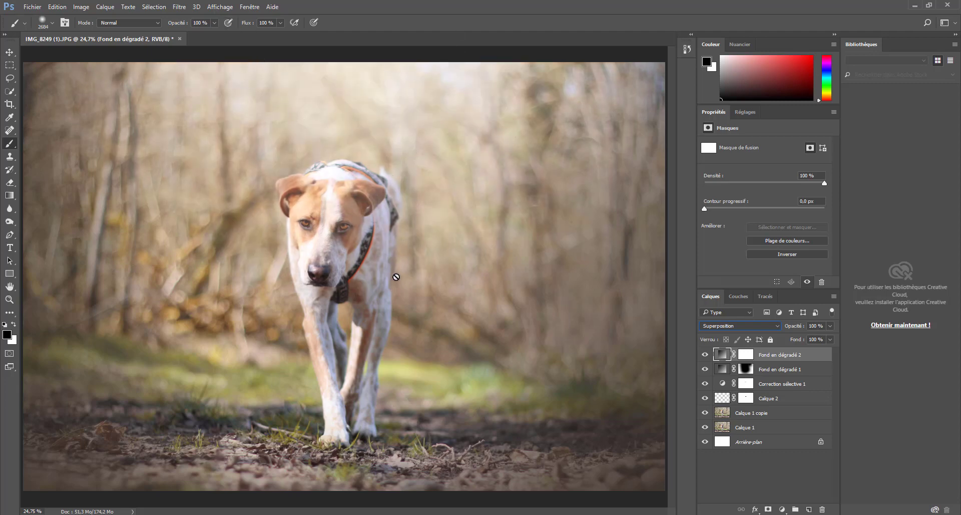
- Paint black on the peach gradient's mask over the dog with a soft 2684 px brush at 80% opacity and 67% flow
click(747, 356)
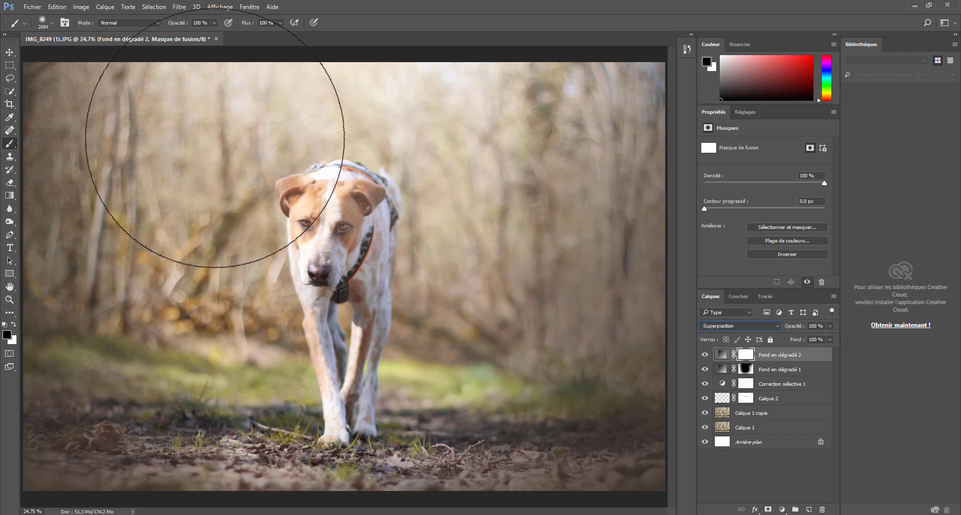
right_click(15, 145)
click(32, 144)
click(43, 23)
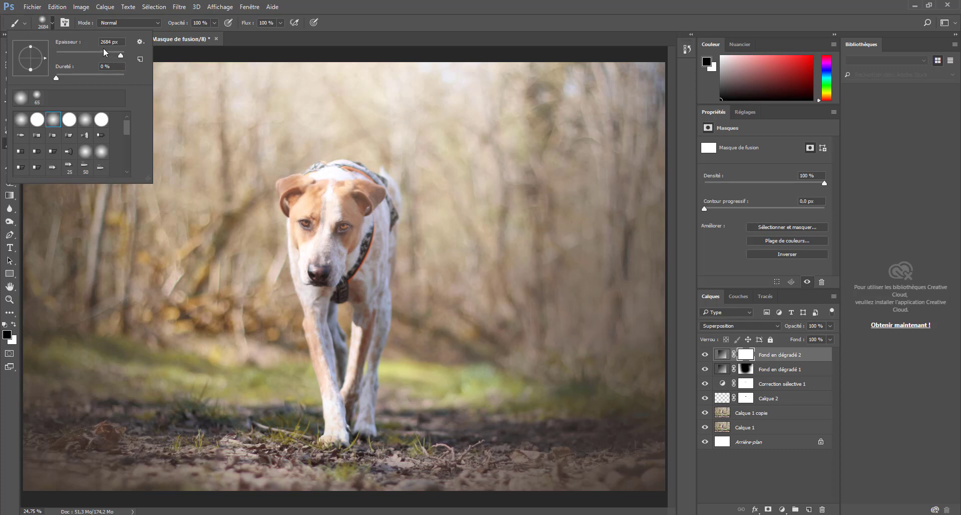
click(215, 23)
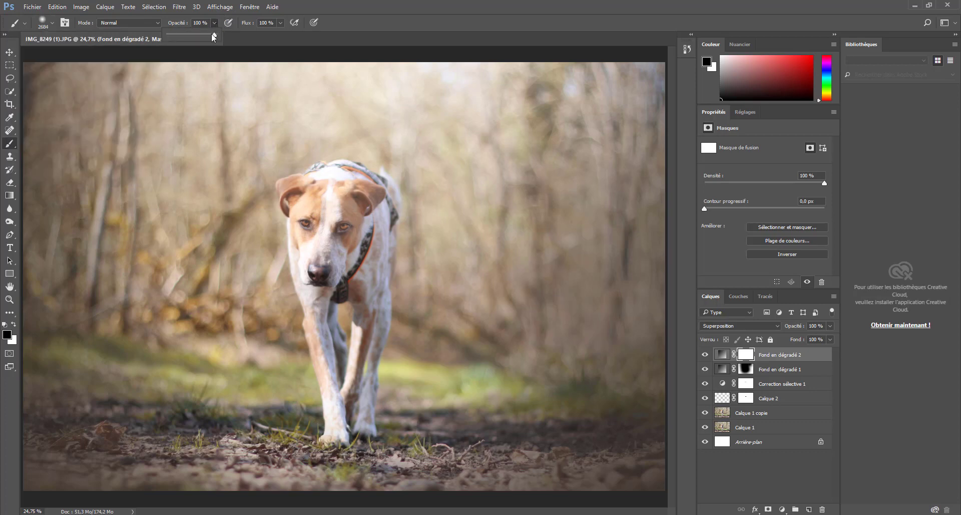
click(281, 23)
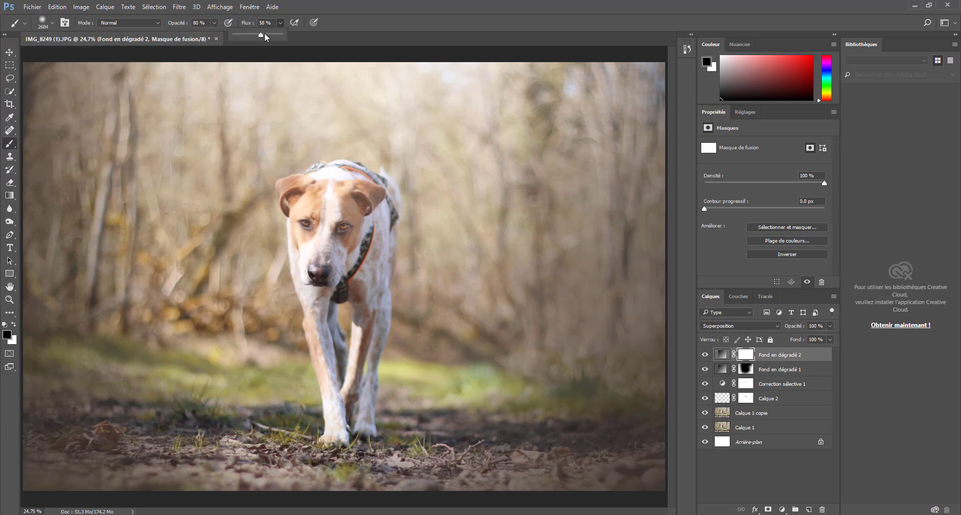
click(340, 255)
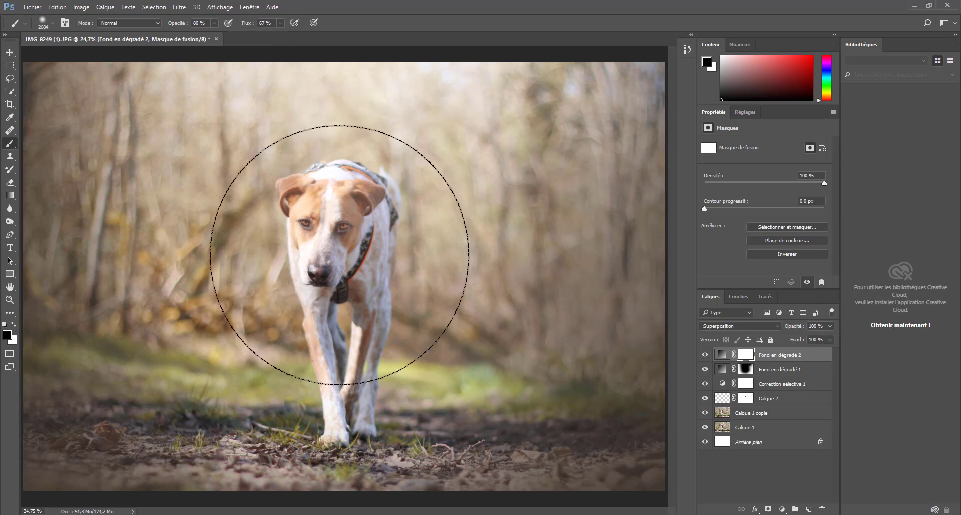
mouse_move(340, 255)
mouse_down()
mouse_move(324, 292)
mouse_move(327, 352)
mouse_up()
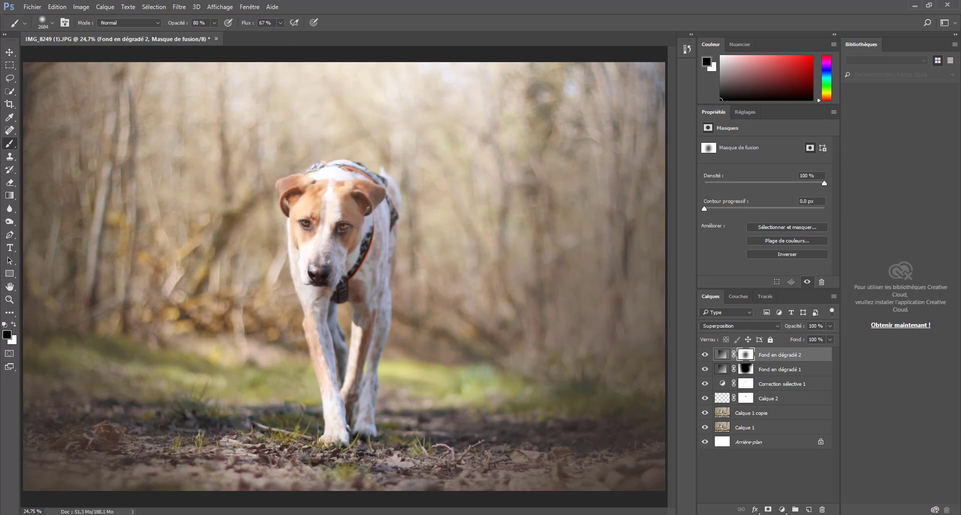
- Lower the peach gradient layer's fill to about 77% and its opacity to about 87%
mouse_move(511, 514)
click(829, 339)
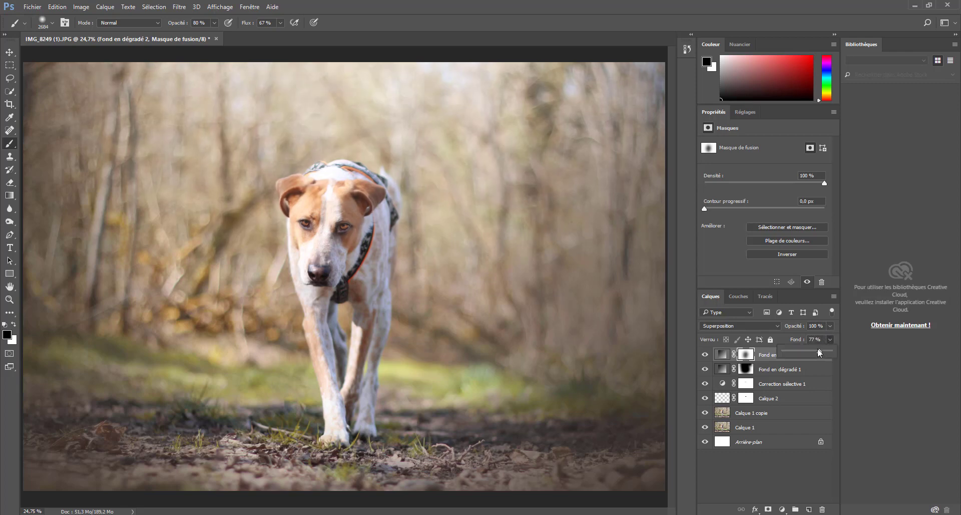
click(825, 326)
click(828, 325)
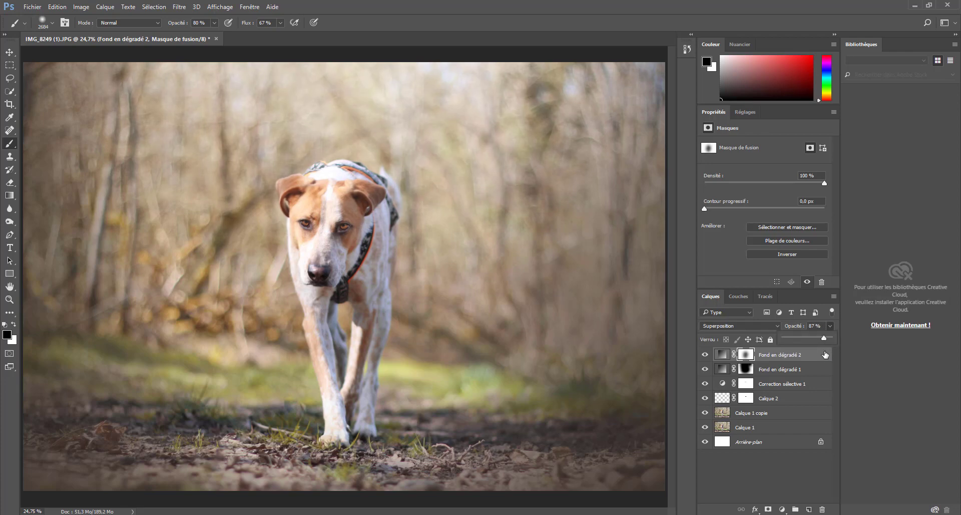
click(688, 348)
- Add a Hue/Saturation adjustment layer with saturation at +13
click(782, 509)
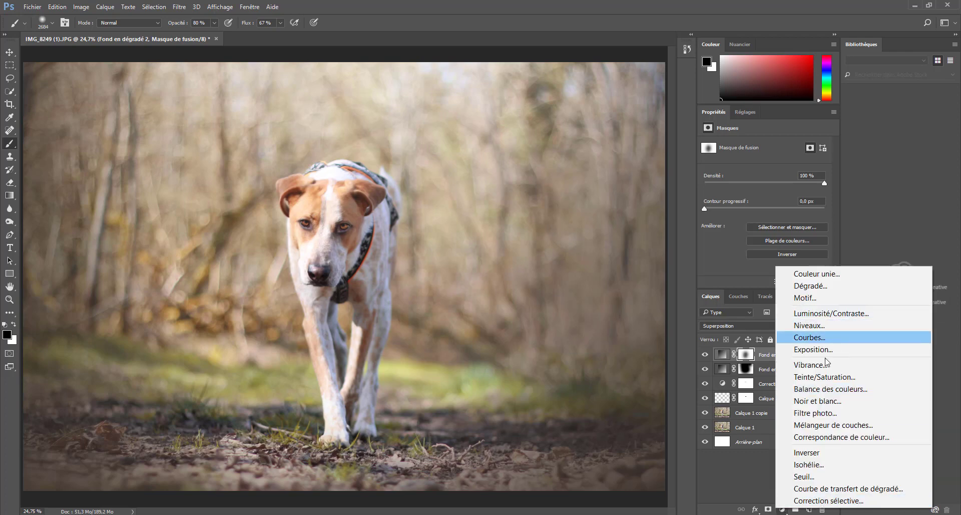
click(822, 377)
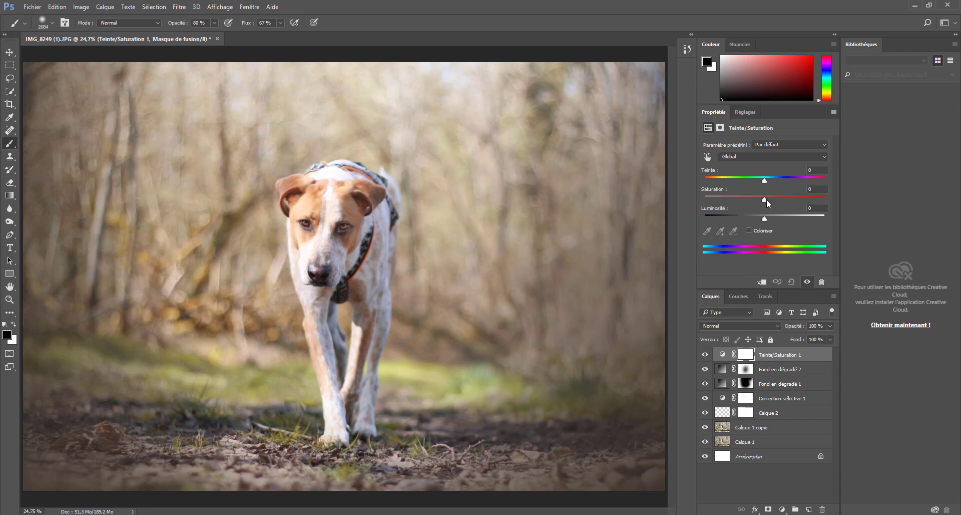
mouse_move(767, 199)
mouse_down()
mouse_move(788, 199)
mouse_move(776, 200)
mouse_up()
- Add a Brightness/Contrast adjustment layer and raise the brightness to 9
click(782, 509)
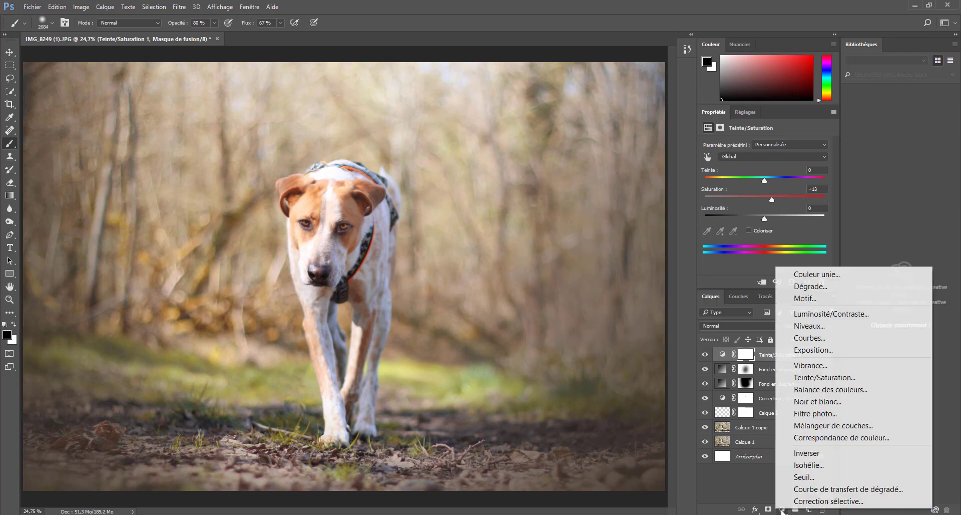
click(823, 315)
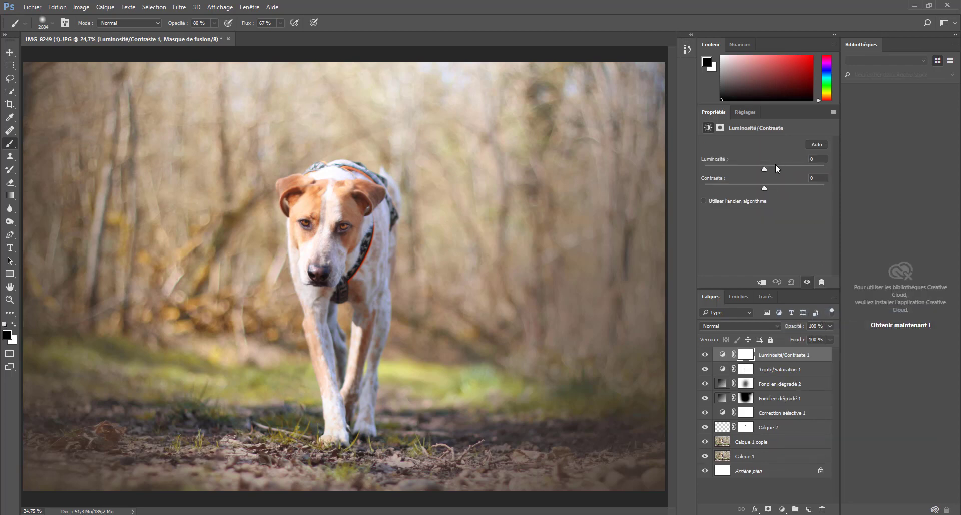
click(768, 167)
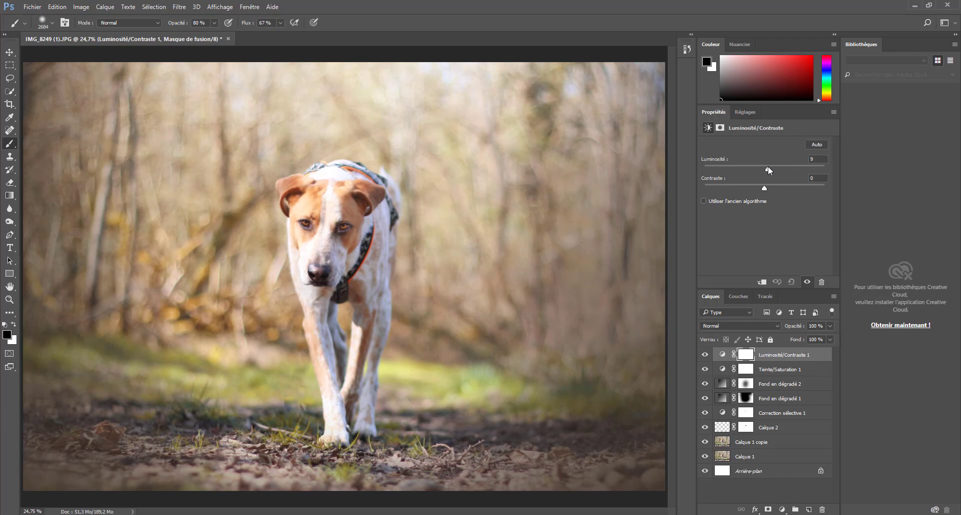
- Paint black over the dog on the Brightness/Contrast layer's mask with a soft 244 px brush at 80% opacity and 67% flow
click(768, 167)
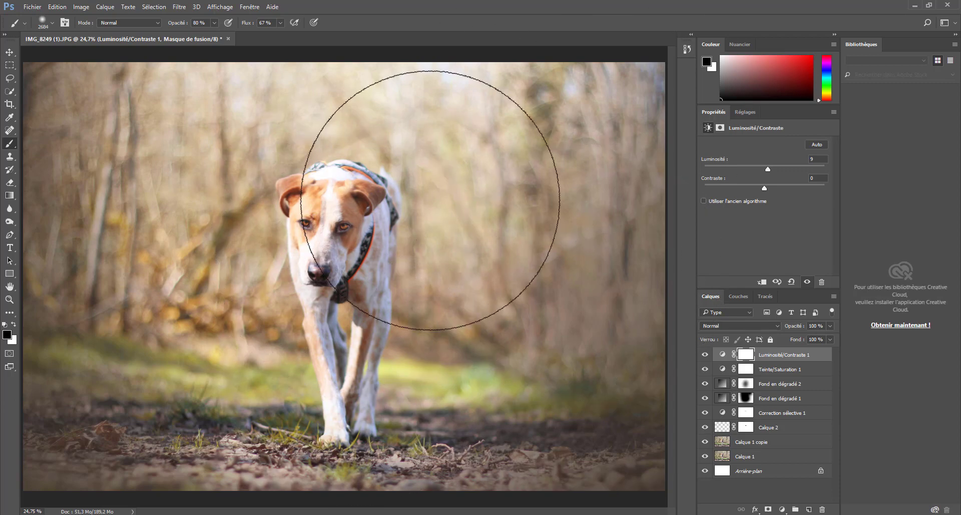
right_click(8, 143)
click(34, 142)
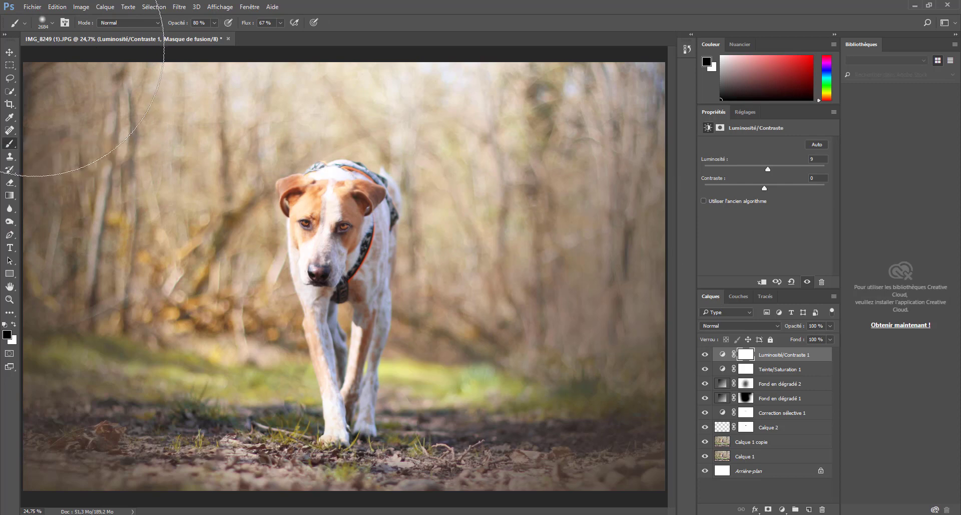
click(52, 22)
drag(109, 54, 109, 55)
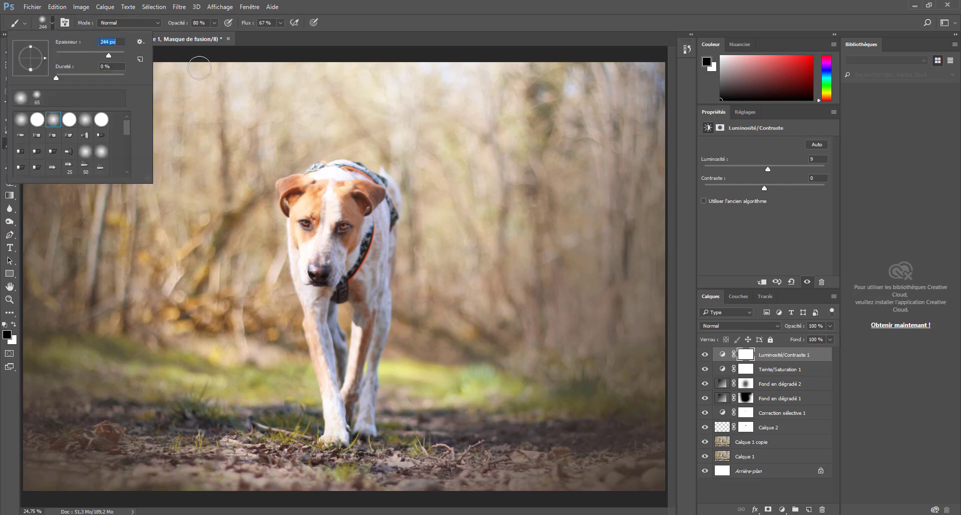
click(314, 256)
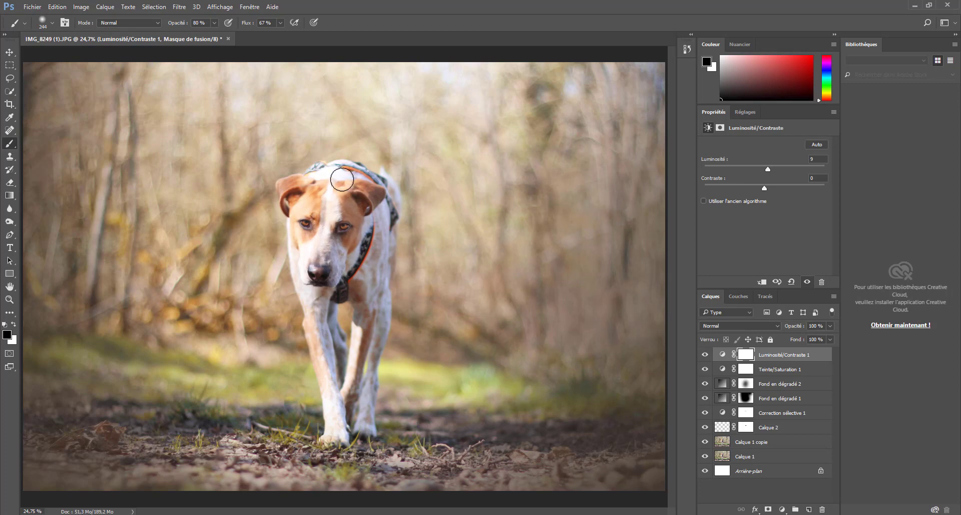
mouse_move(298, 204)
mouse_down()
mouse_move(314, 335)
mouse_move(321, 238)
mouse_move(328, 385)
mouse_move(326, 374)
mouse_move(344, 431)
mouse_move(326, 325)
mouse_move(361, 435)
mouse_move(363, 364)
mouse_move(375, 425)
mouse_move(375, 275)
mouse_move(327, 223)
mouse_up()
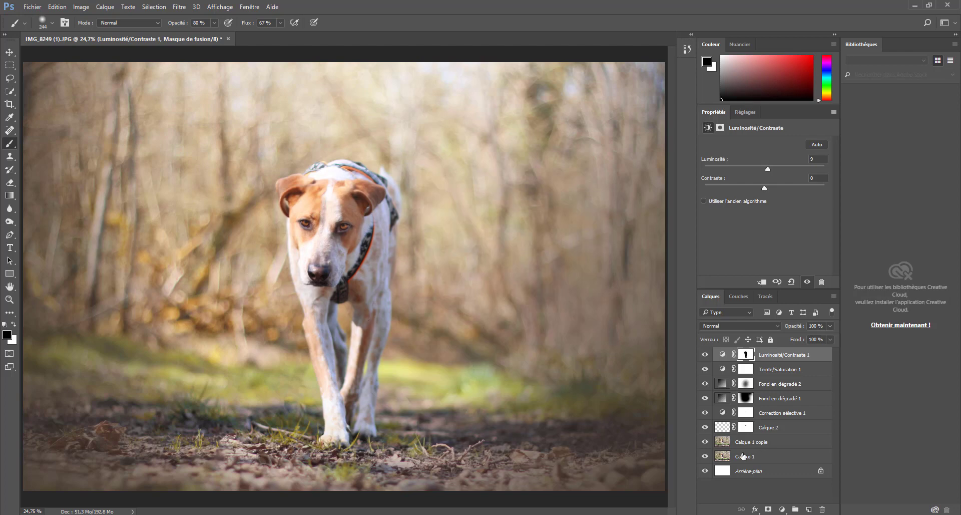
- Burn the midtones of the dog's ears, face and muzzle on Calque 1 copie with a soft 101 px brush at 25% exposure
click(755, 443)
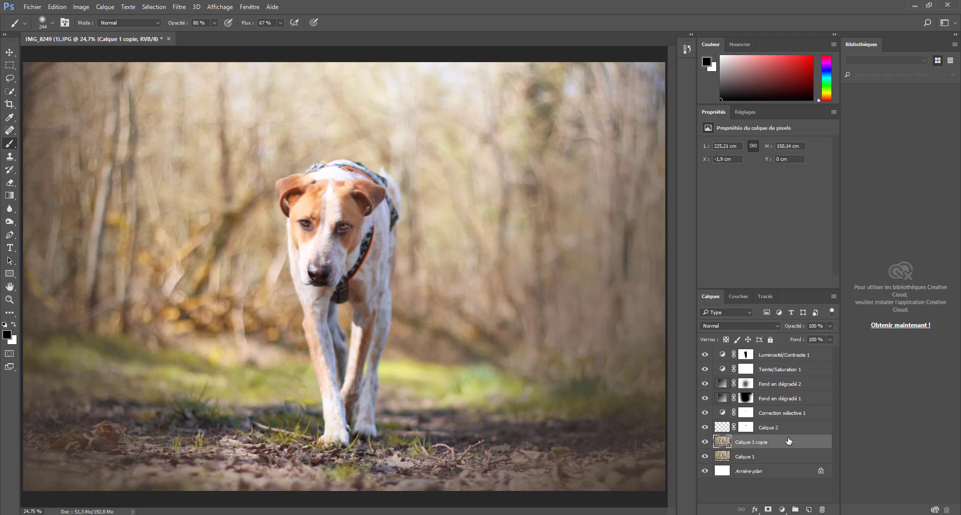
click(9, 299)
drag(332, 235, 326, 231)
click(326, 230)
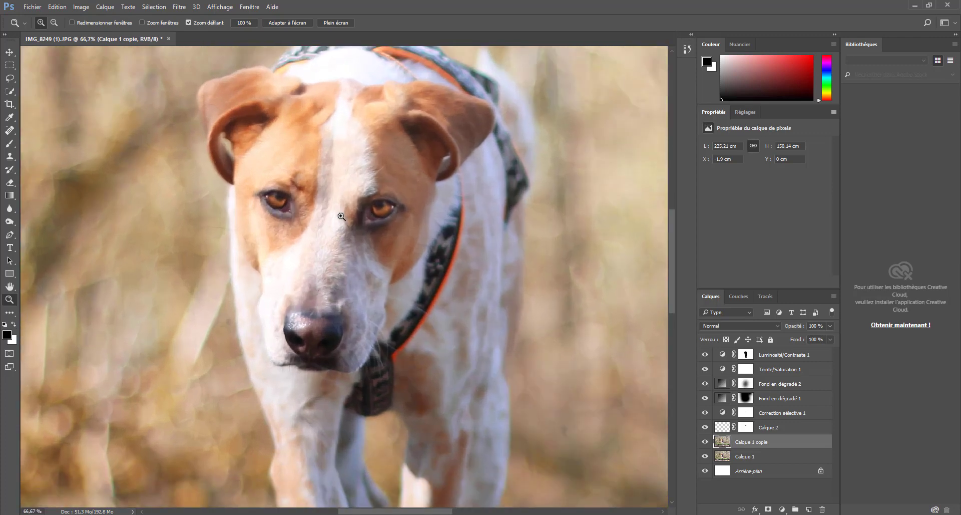
click(341, 201)
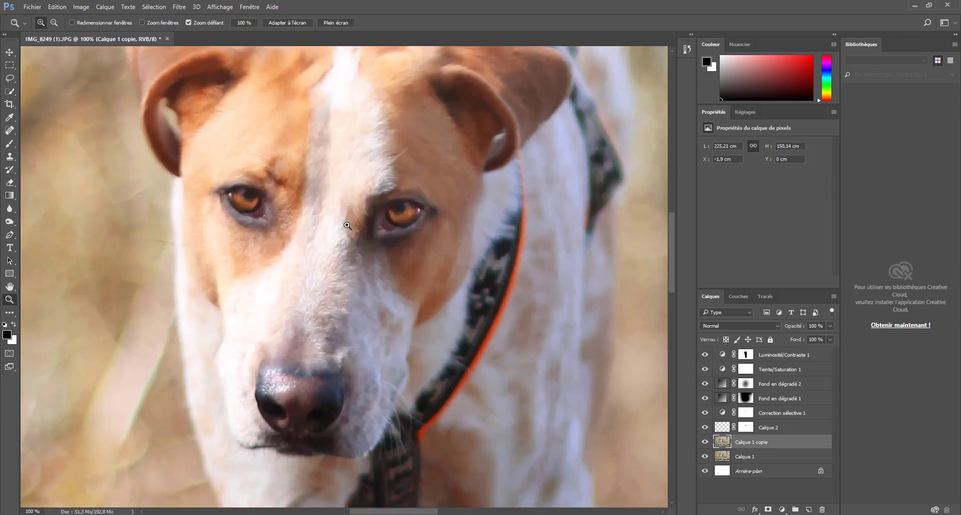
drag(672, 247, 670, 239)
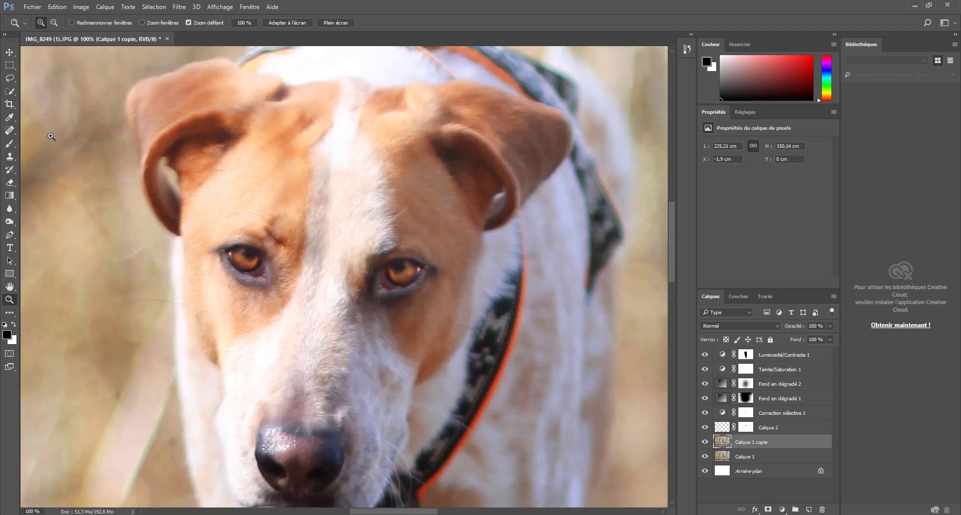
click(10, 220)
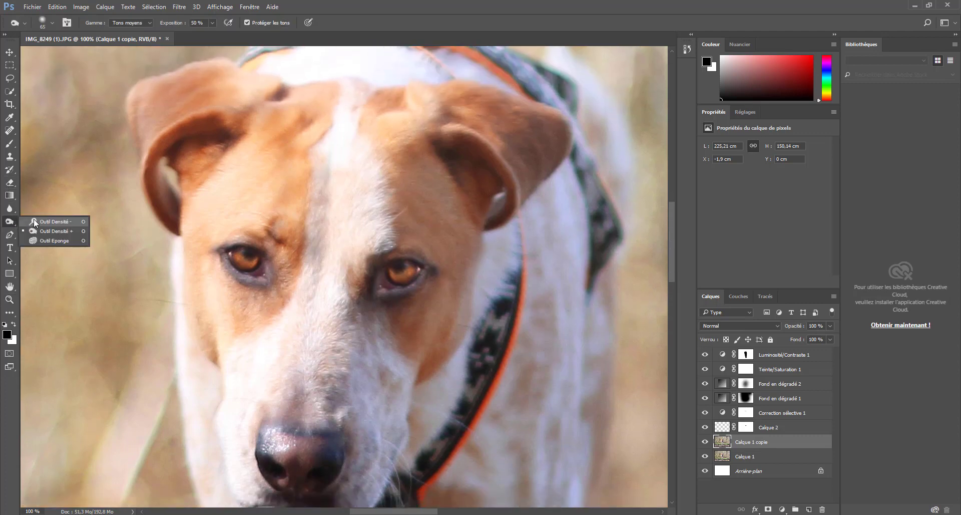
click(46, 232)
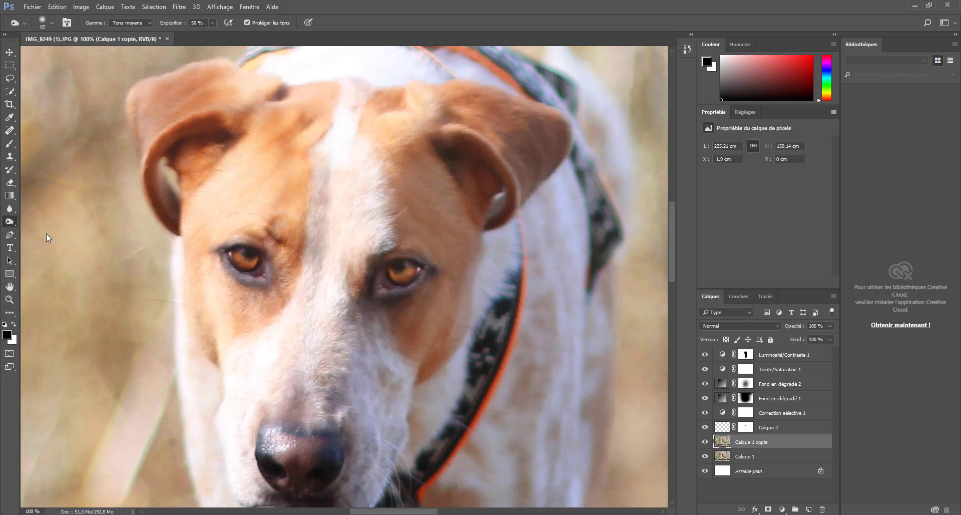
click(42, 21)
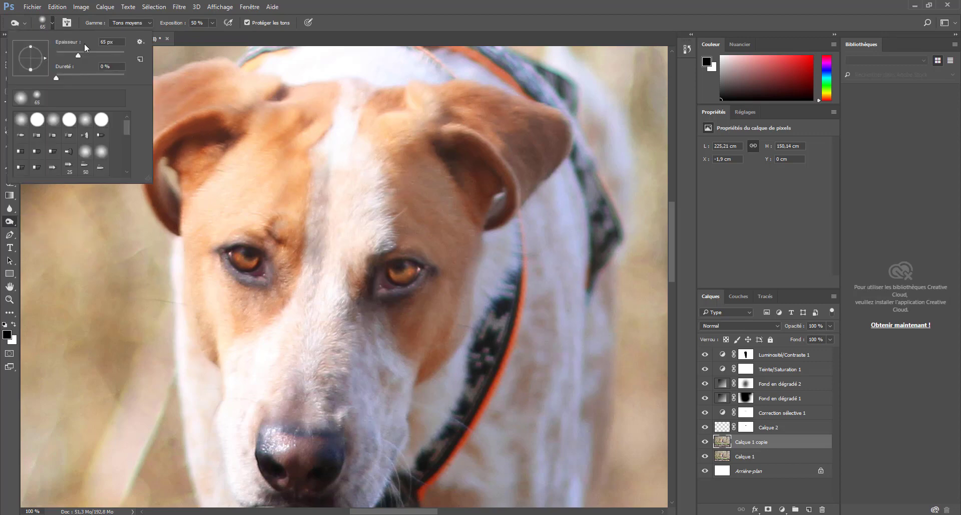
click(90, 52)
click(53, 120)
click(213, 23)
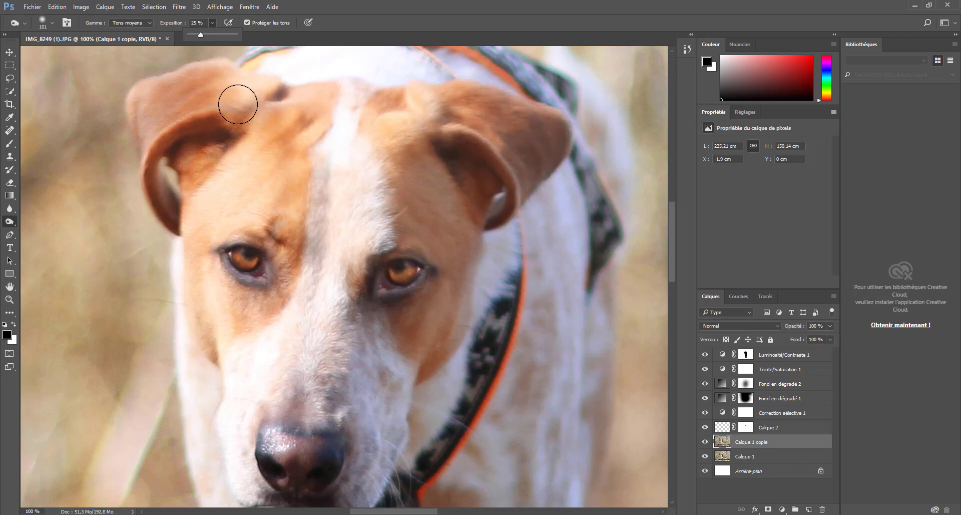
click(161, 108)
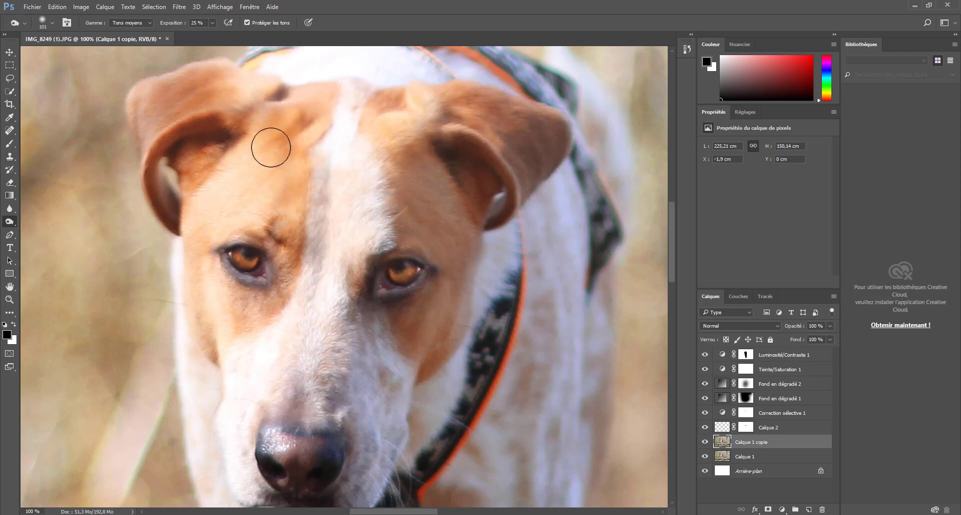
mouse_move(492, 117)
mouse_down()
mouse_move(521, 120)
mouse_move(529, 192)
mouse_move(544, 159)
mouse_up()
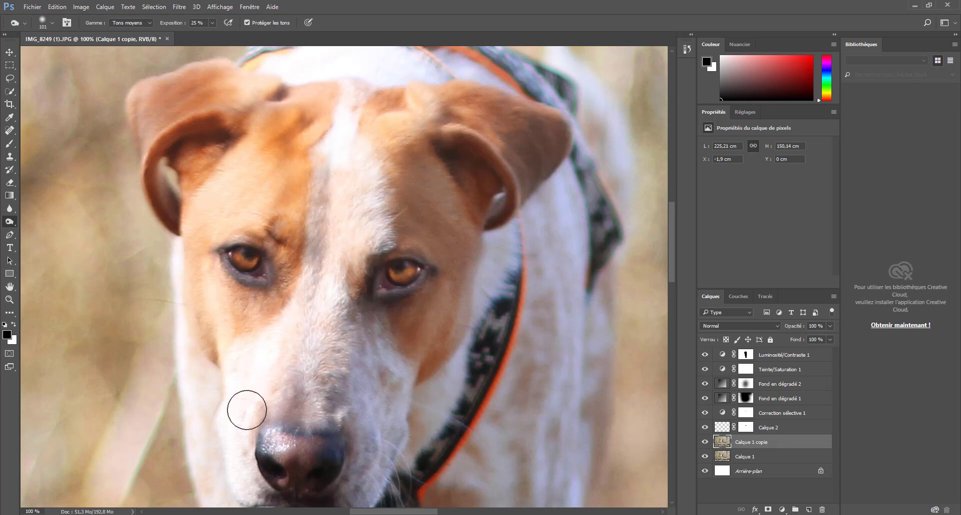
drag(671, 237, 674, 262)
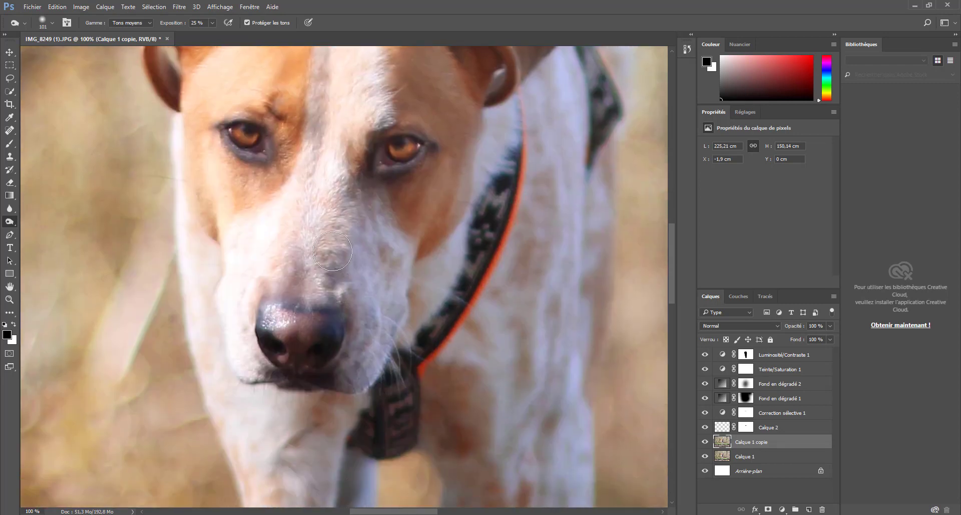
- Compare the dog's face with Calque 1 copie hidden and shown, then fit the whole photo in view
click(705, 442)
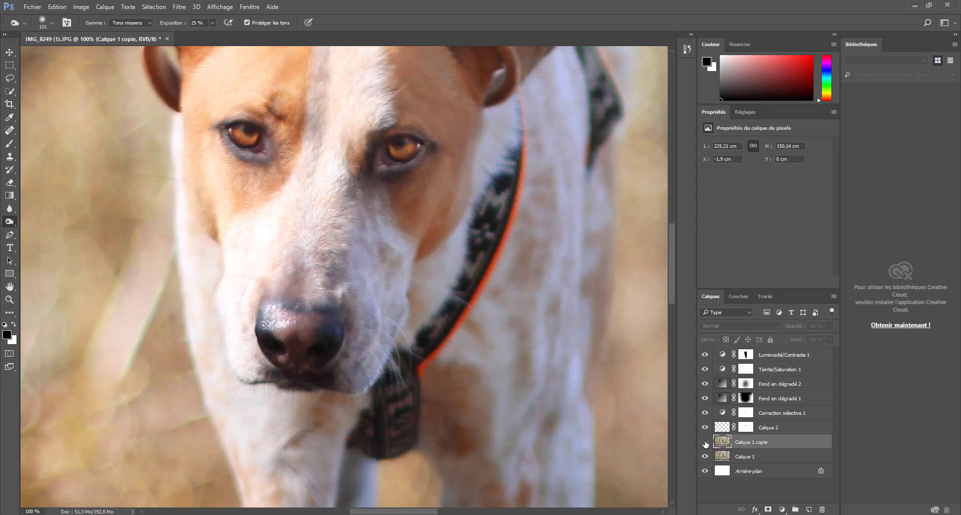
click(705, 443)
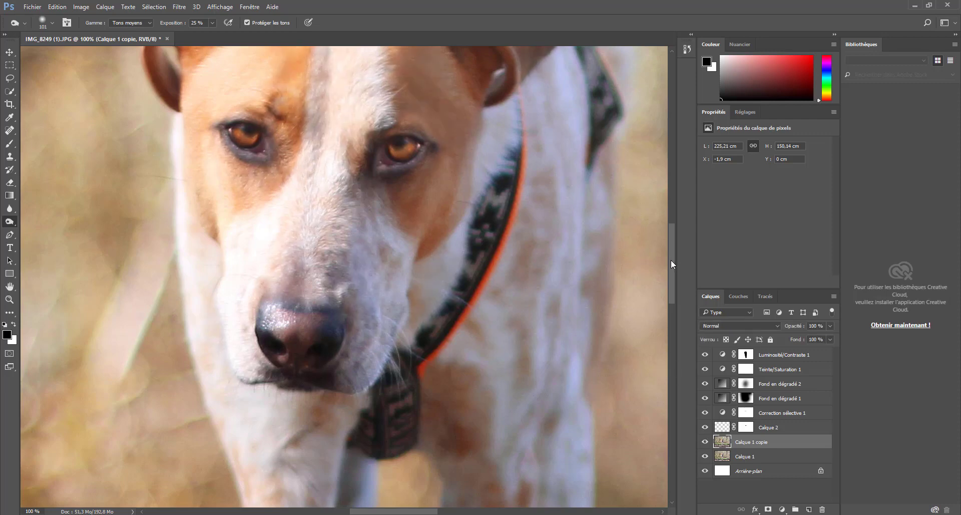
drag(671, 259, 666, 243)
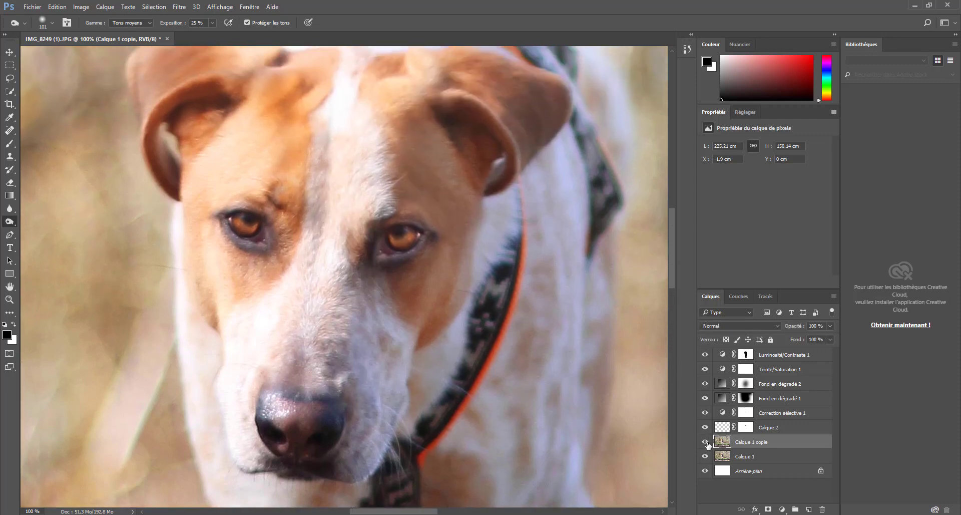
click(705, 442)
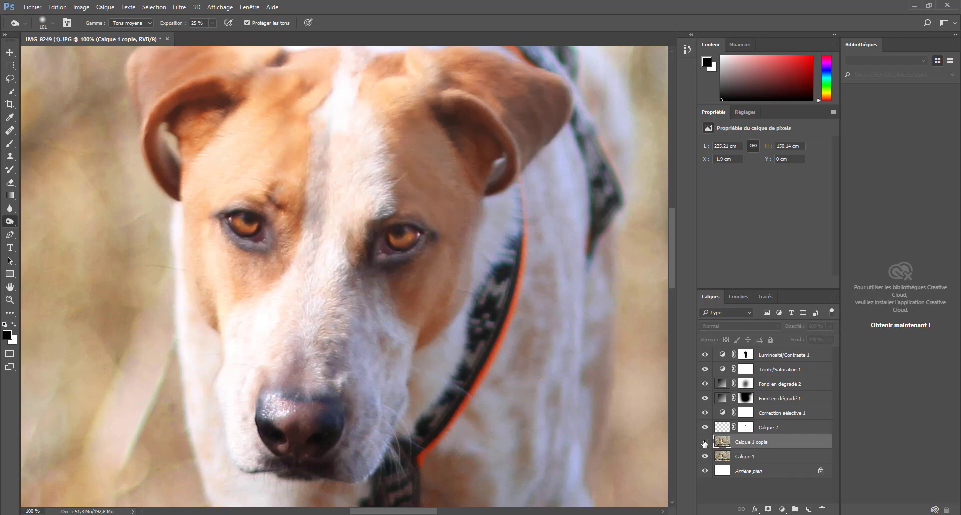
click(705, 443)
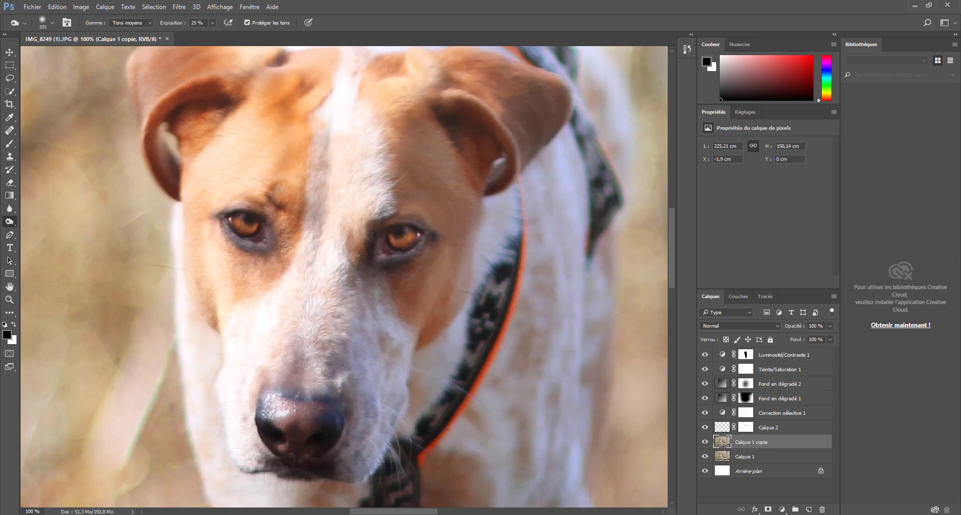
click(705, 443)
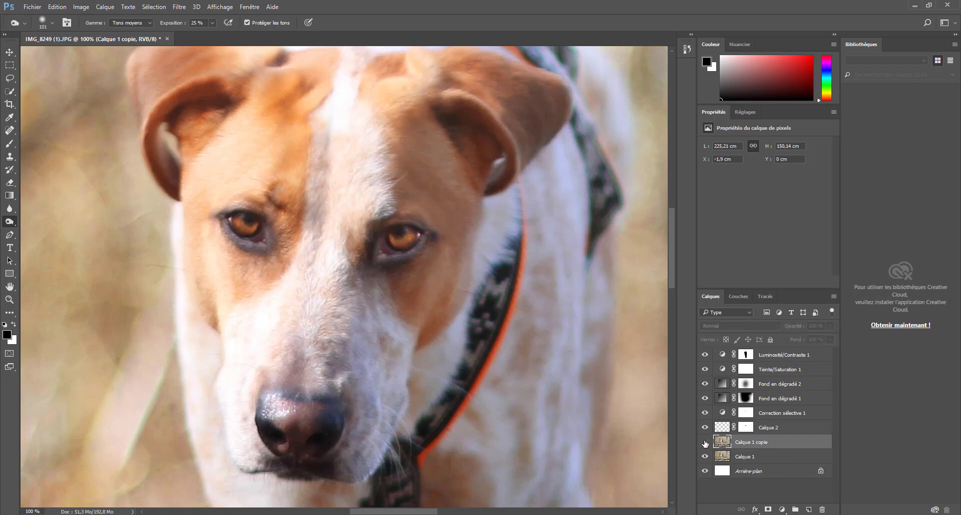
click(705, 442)
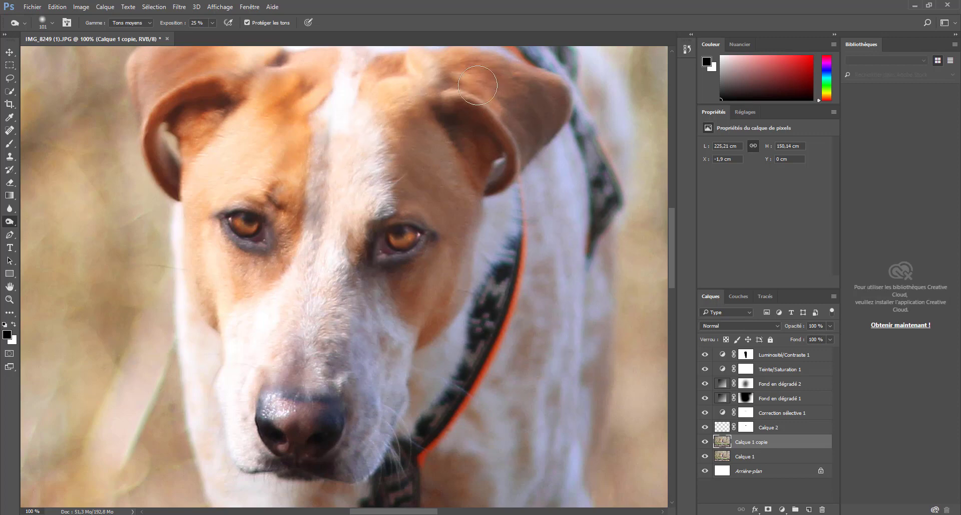
click(9, 300)
click(283, 22)
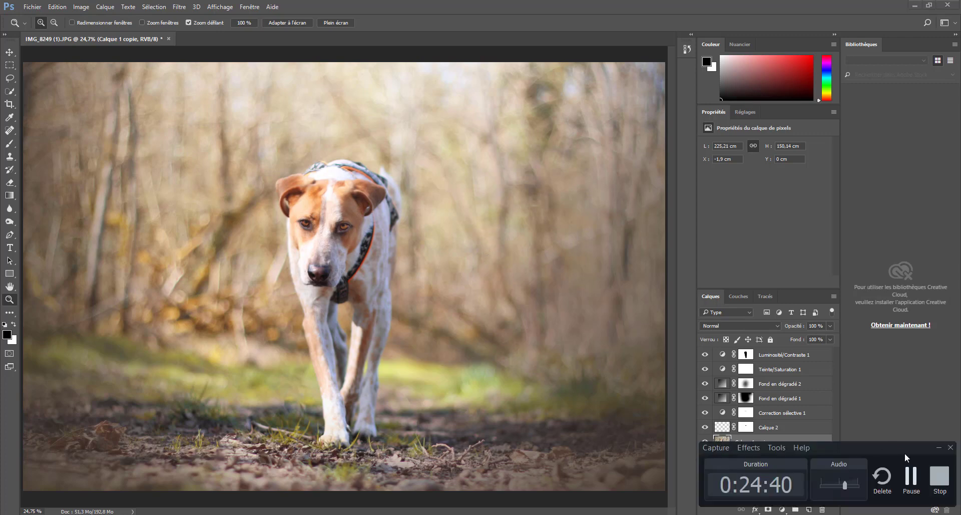
- Switch to Photos and compare the original IMG_8249 (1).JPG with the retouched IMG_8249.JPG
click(909, 475)
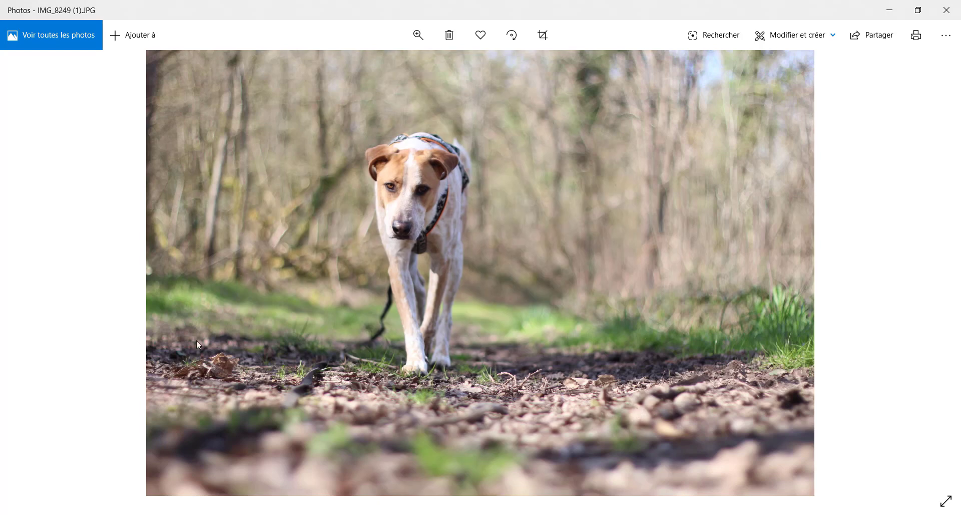
key(Right)
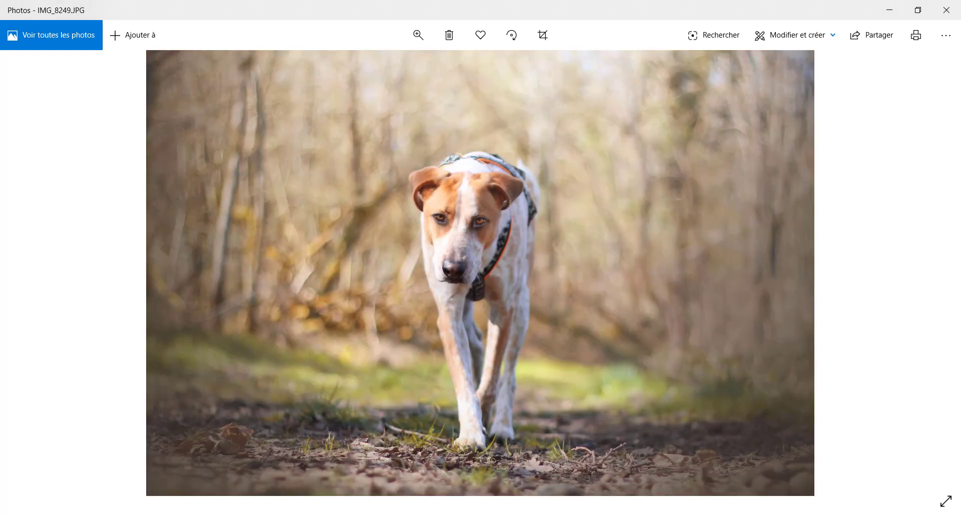
key(Left)
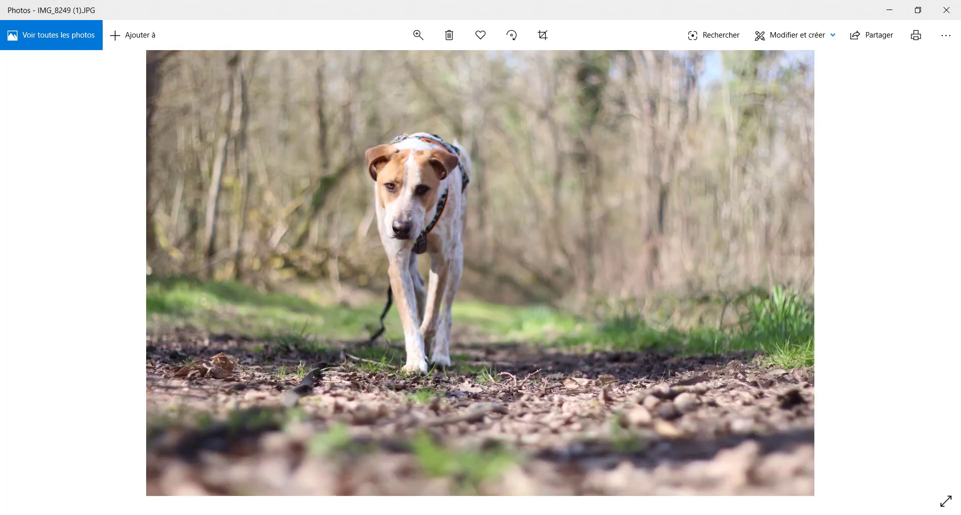
key(Right)
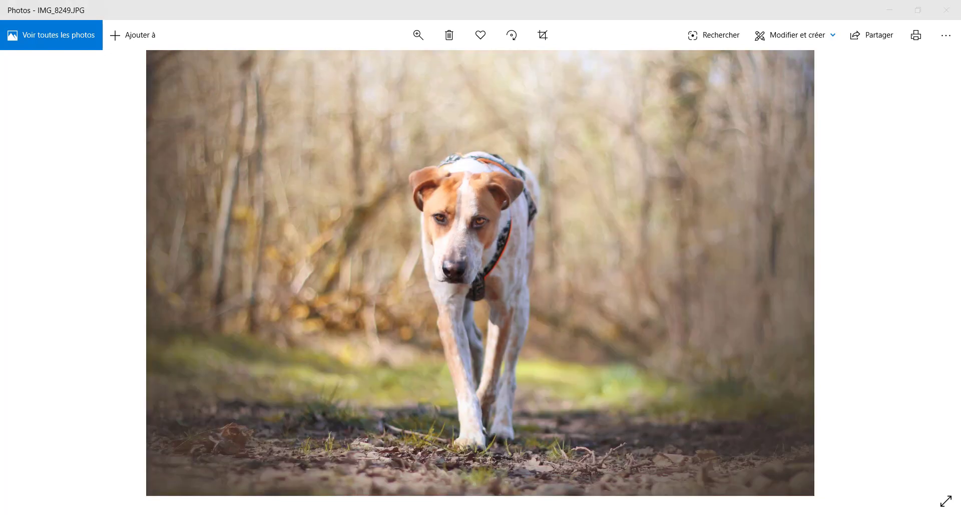
key(Left)
key(Right)
key(Left)
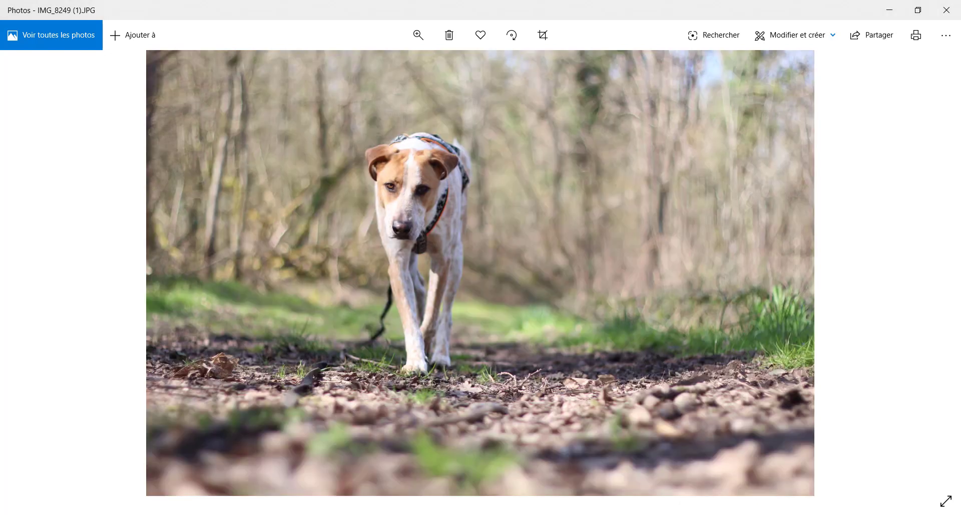
key(Right)
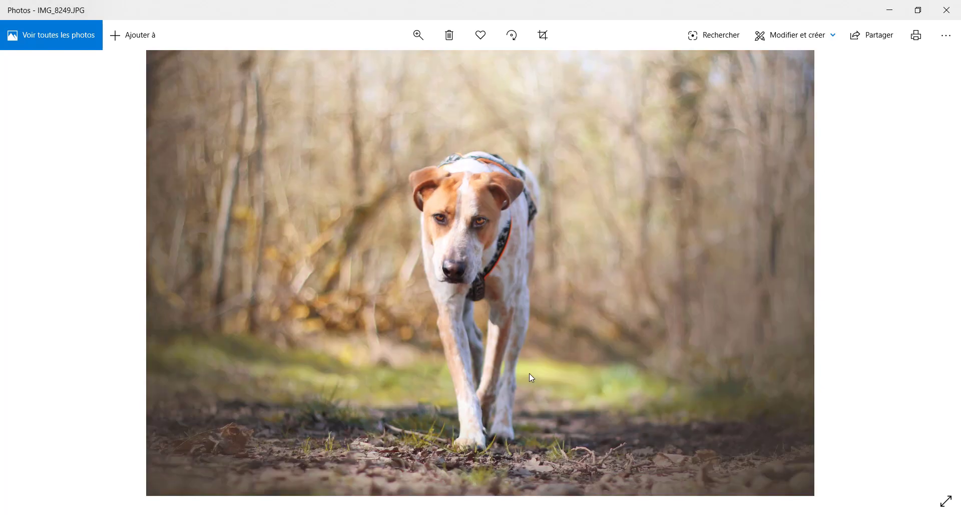